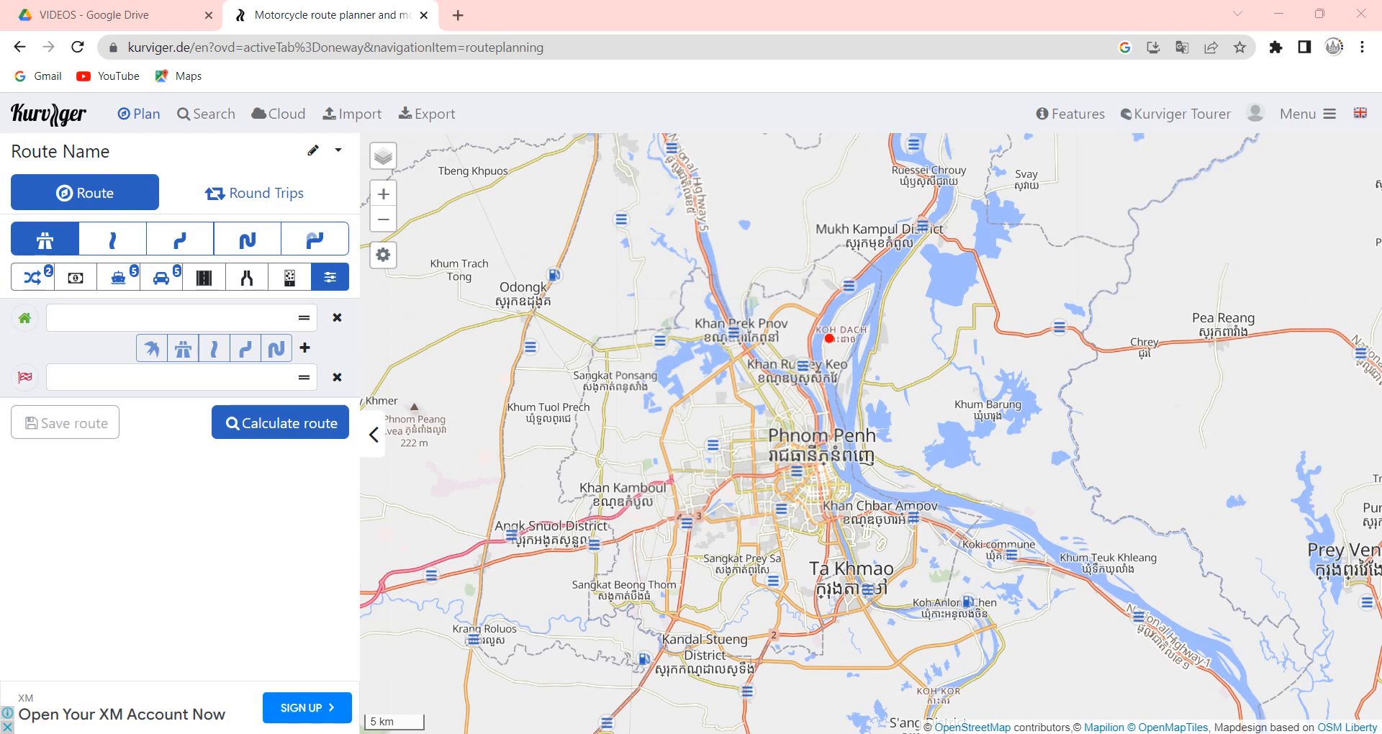
{"action": "mouse_move", "coordinate": [395, 587]}
{"action": "left_mouse_down"}
{"action": "mouse_move", "coordinate": [536, 571]}
{"action": "mouse_move", "coordinate": [745, 512]}
{"action": "mouse_move", "coordinate": [879, 421]}
{"action": "mouse_move", "coordinate": [817, 349]}
{"action": "mouse_move", "coordinate": [943, 189]}
{"action": "left_mouse_up"}
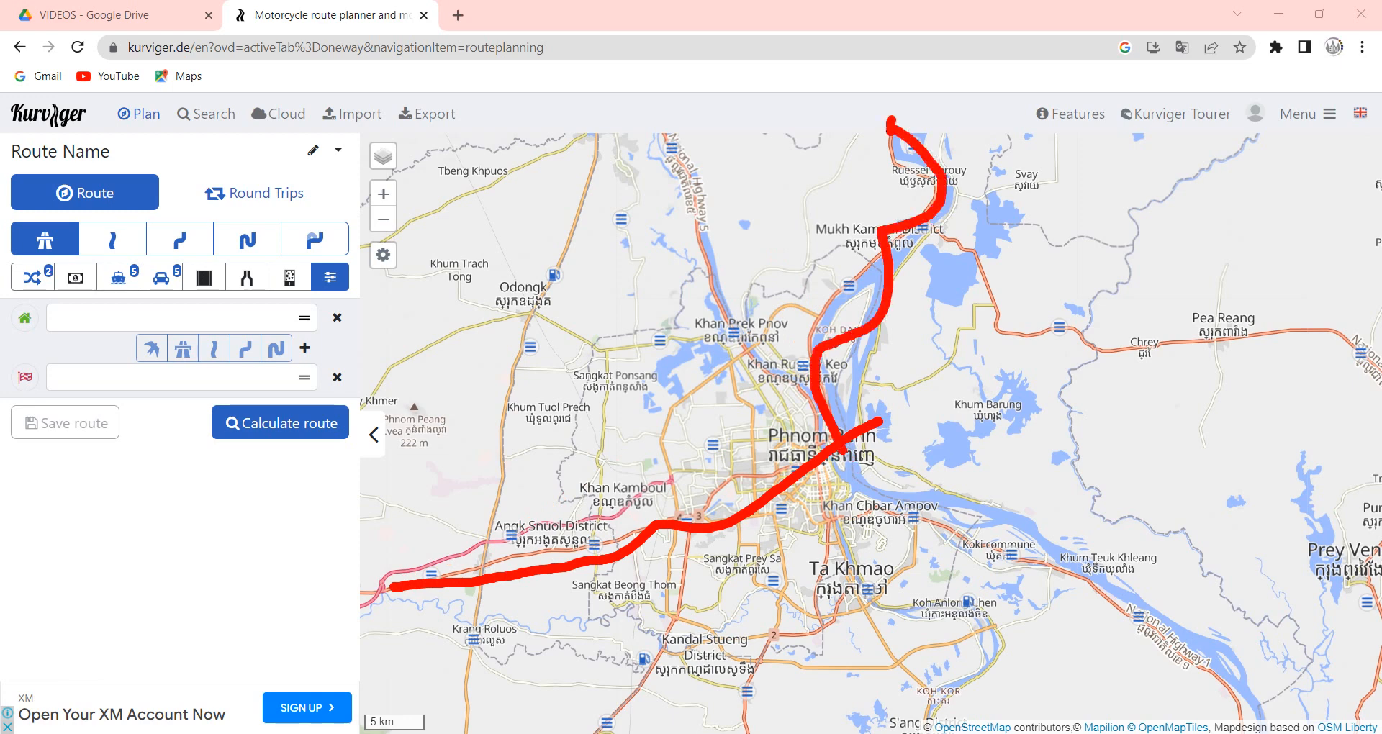
{"action": "key", "text": "Escape"}
{"action": "mouse_move", "coordinate": [860, 173]}
{"action": "left_mouse_down"}
{"action": "mouse_move", "coordinate": [782, 316]}
{"action": "mouse_move", "coordinate": [681, 390]}
{"action": "left_mouse_up"}
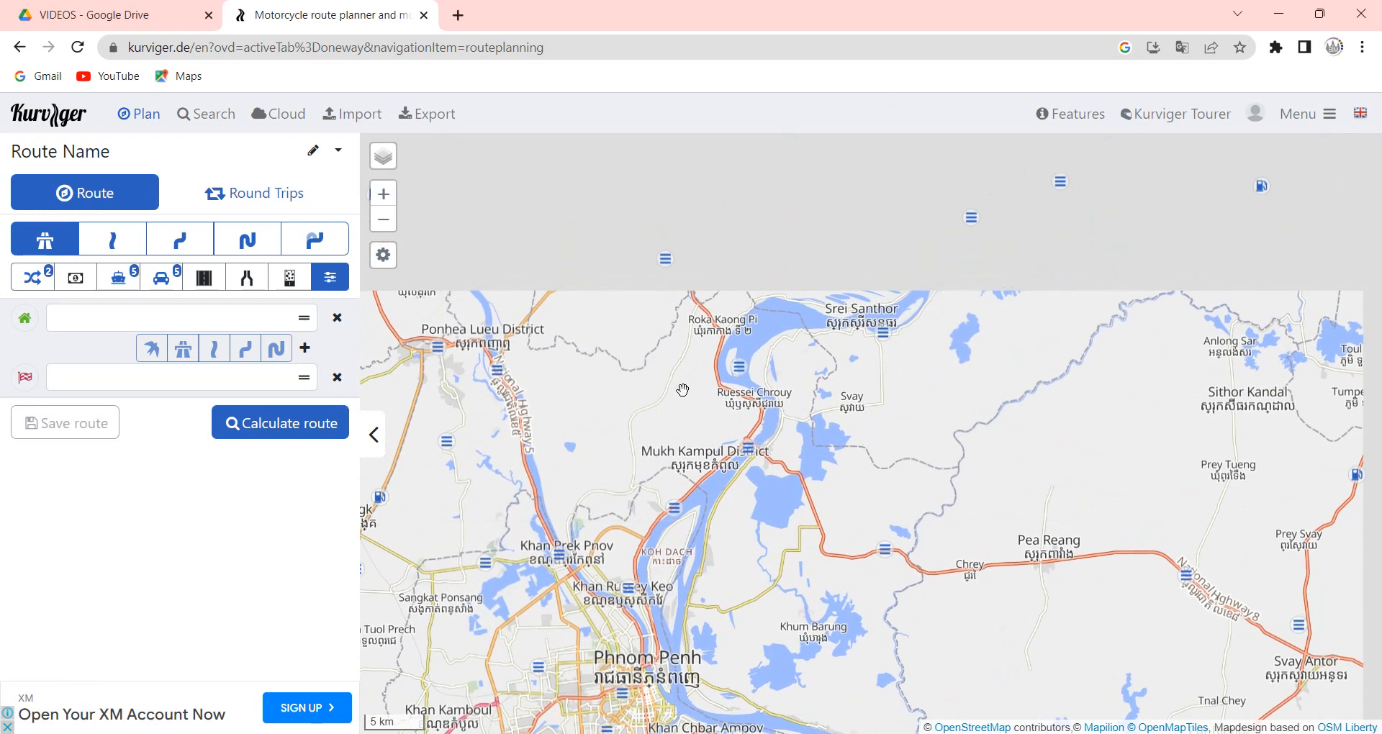
{"action": "scroll", "coordinate": [677, 344], "scroll_direction": "up", "scroll_amount": 1}
{"action": "scroll", "coordinate": [678, 343], "scroll_direction": "up", "scroll_amount": 1}
{"action": "scroll", "coordinate": [696, 388], "scroll_direction": "down", "scroll_amount": 3}
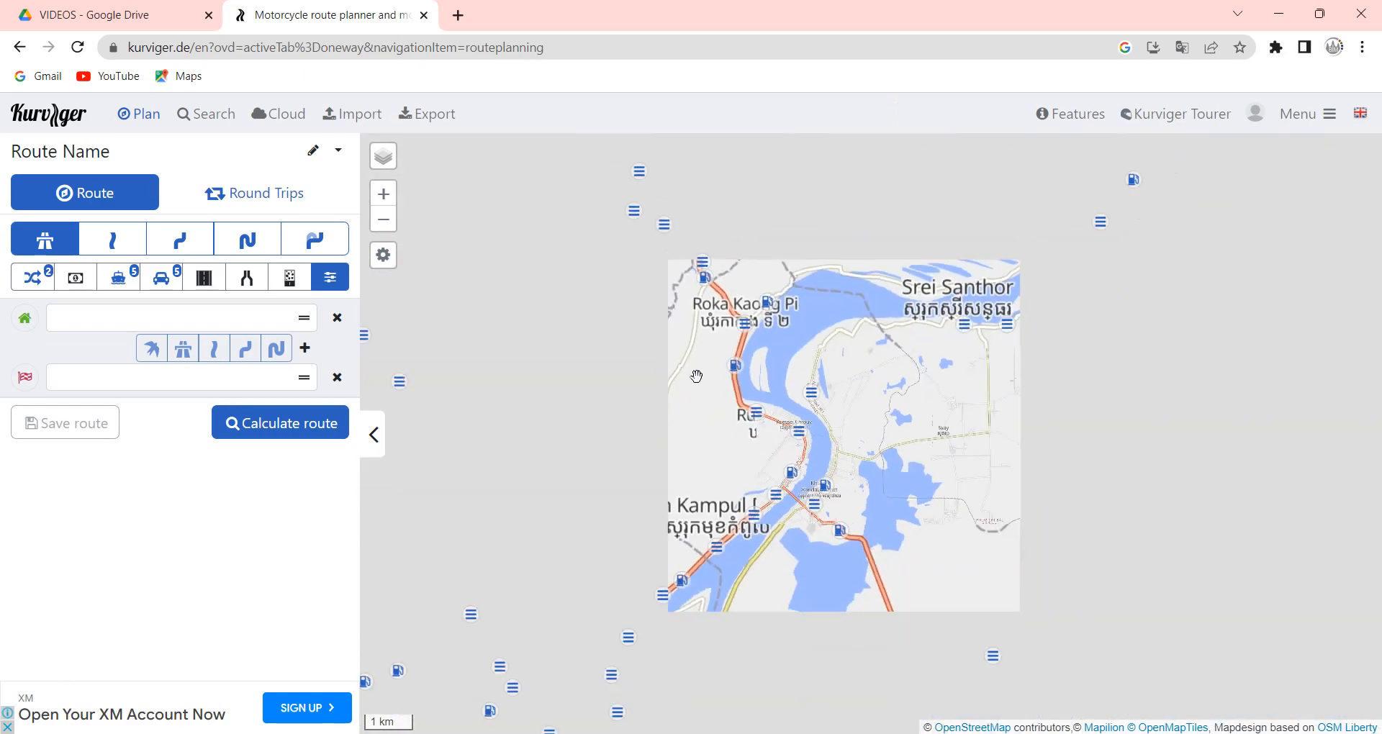
{"action": "scroll", "coordinate": [710, 417], "scroll_direction": "up", "scroll_amount": 2}
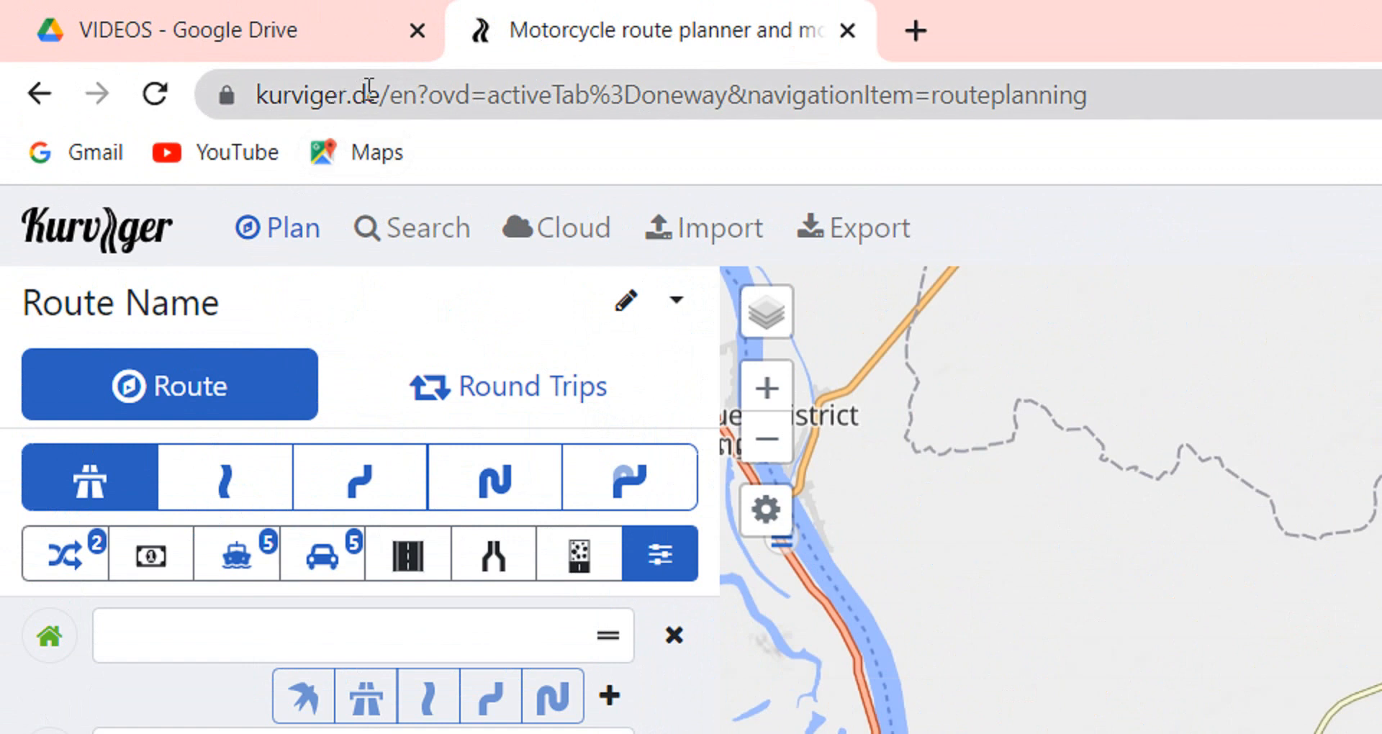
{"action": "left_click_drag", "start_coordinate": [355, 93], "coordinate": [229, 100]}
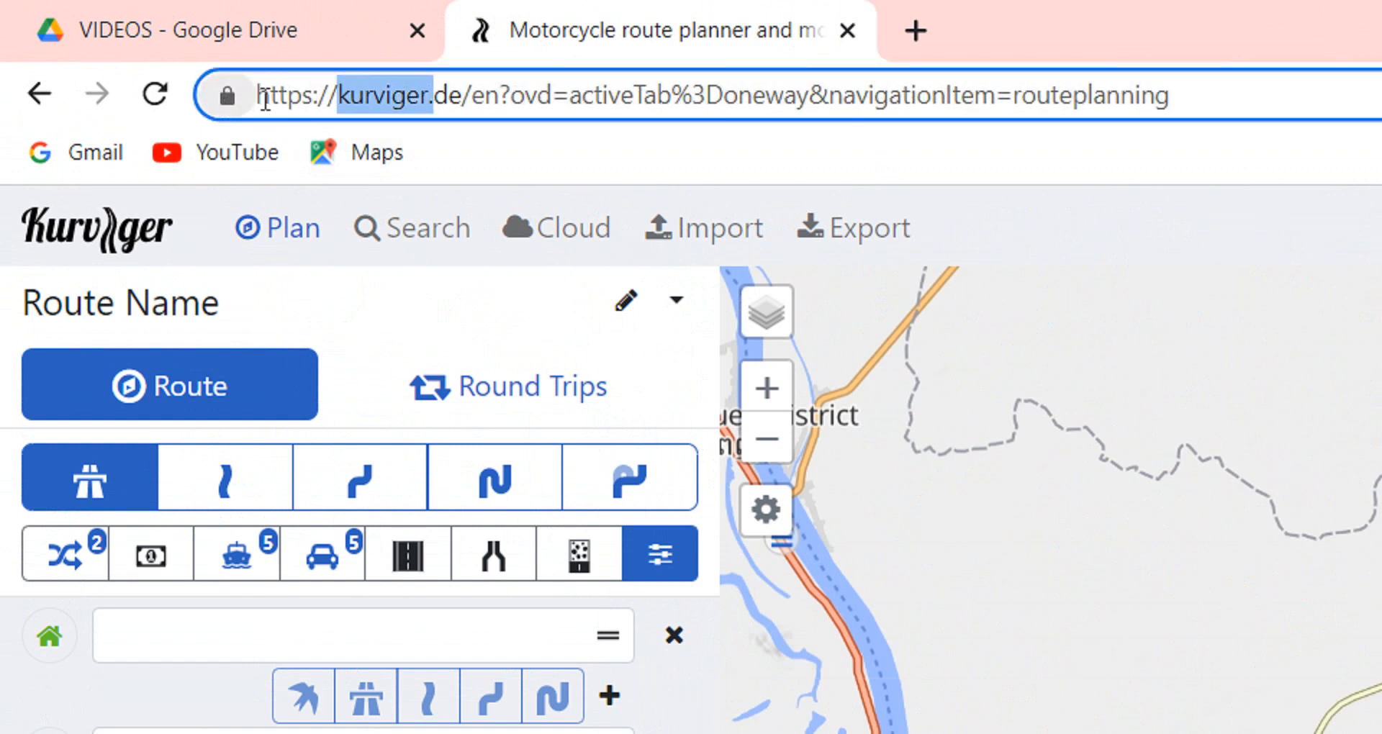
{"action": "left_click", "coordinate": [356, 93]}
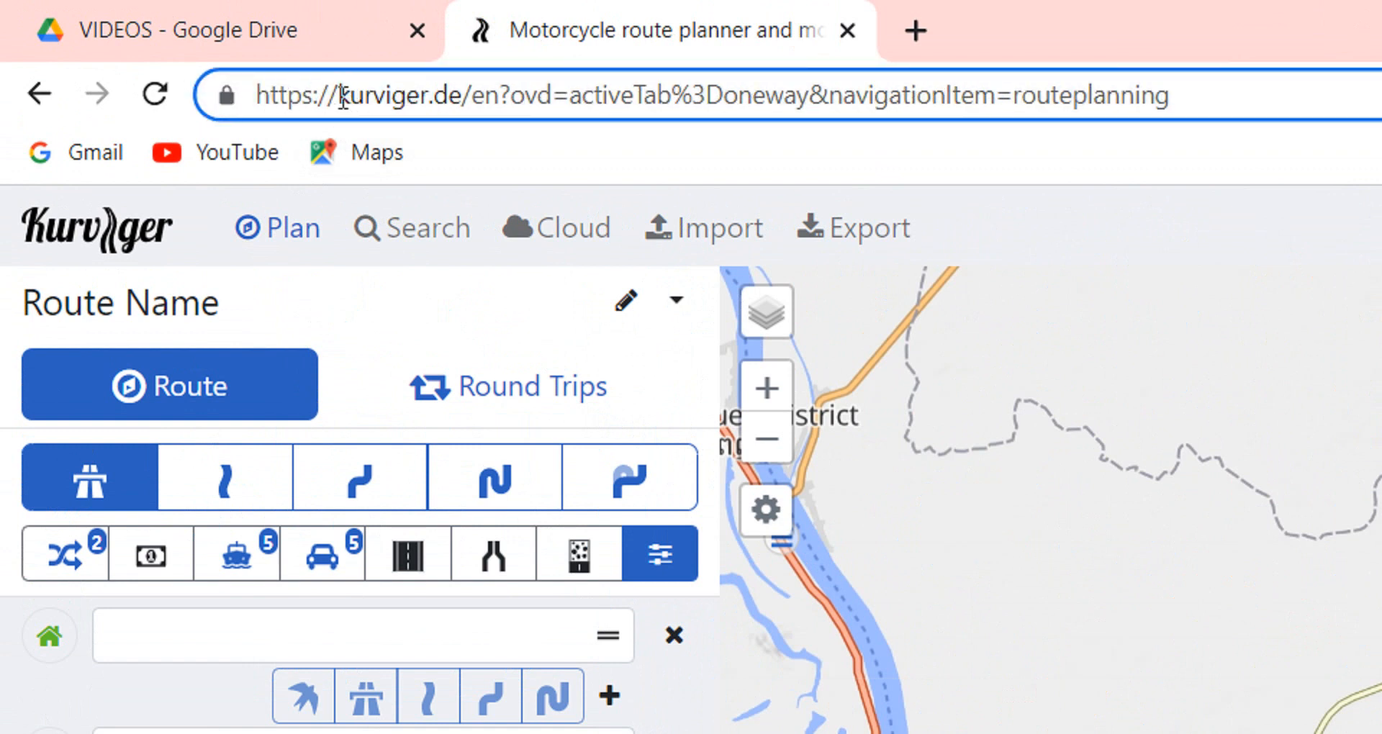
{"action": "left_click_drag", "start_coordinate": [344, 99], "coordinate": [429, 115]}
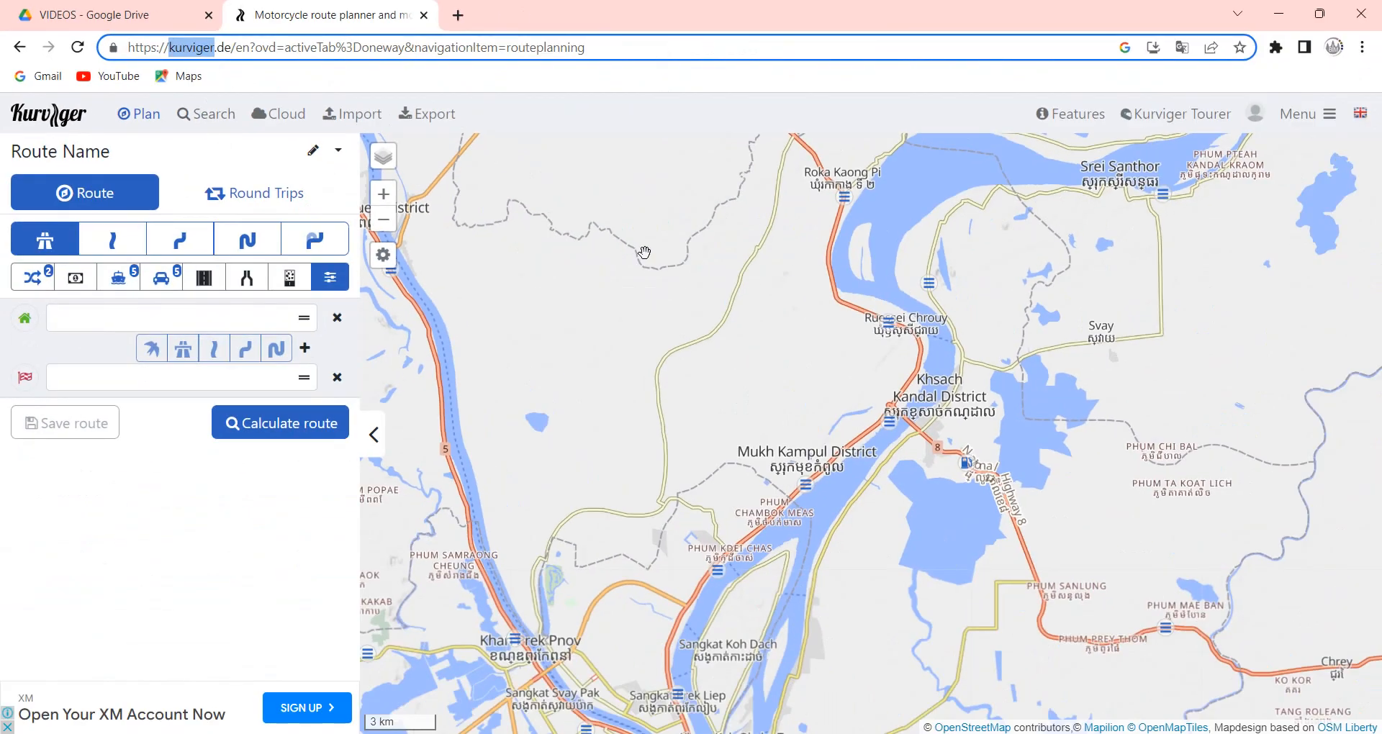
{"action": "left_click", "coordinate": [669, 263]}
{"action": "left_click_drag", "start_coordinate": [791, 333], "coordinate": [744, 352]}
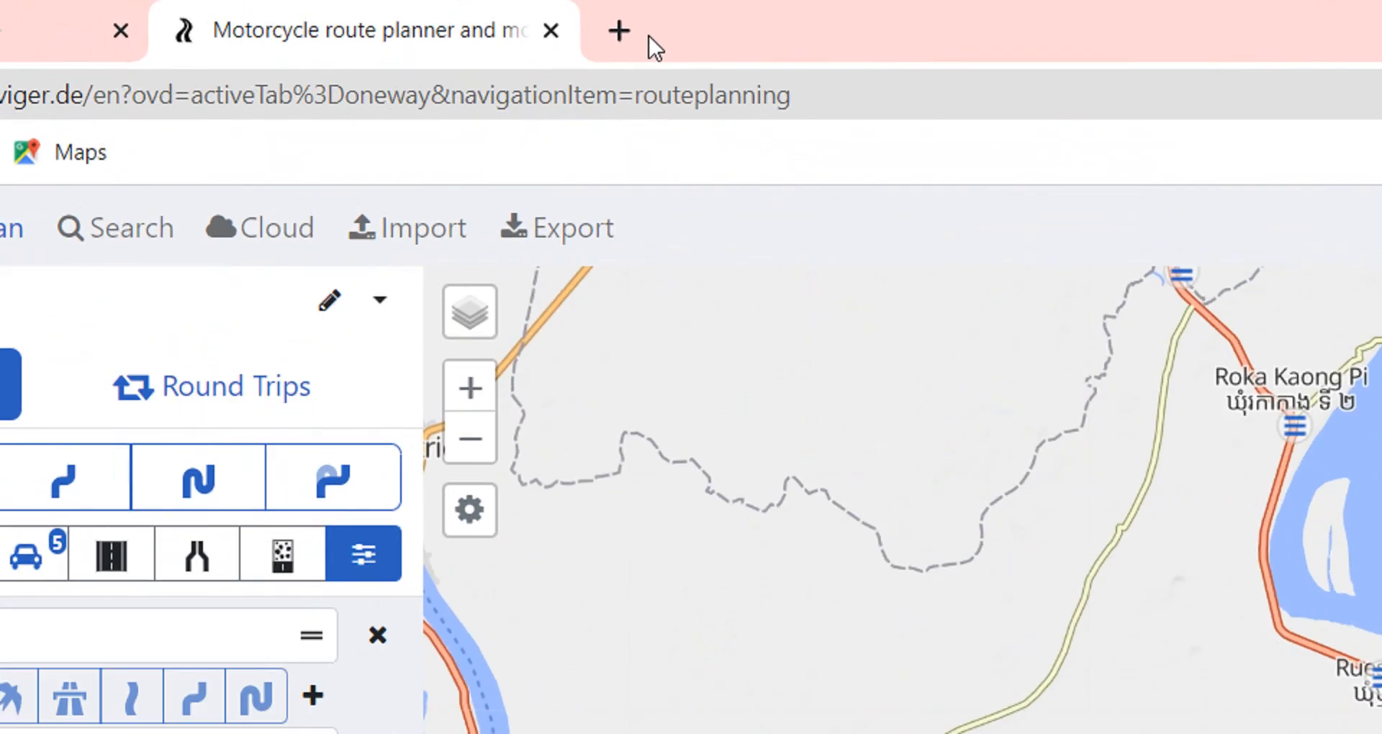
Open Google Maps in a new browser tab
{"action": "left_click", "coordinate": [459, 16]}
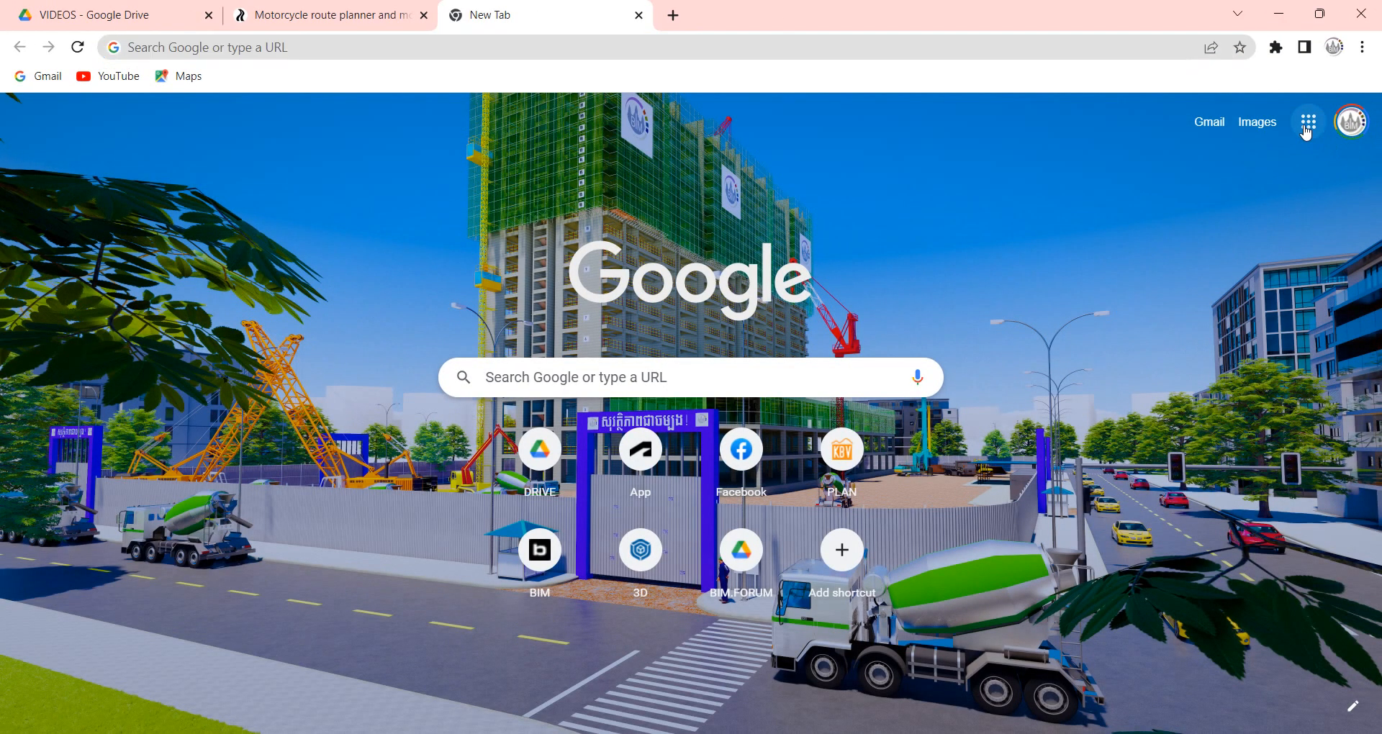
{"action": "left_click", "coordinate": [1309, 122]}
{"action": "left_click", "coordinate": [1317, 284]}
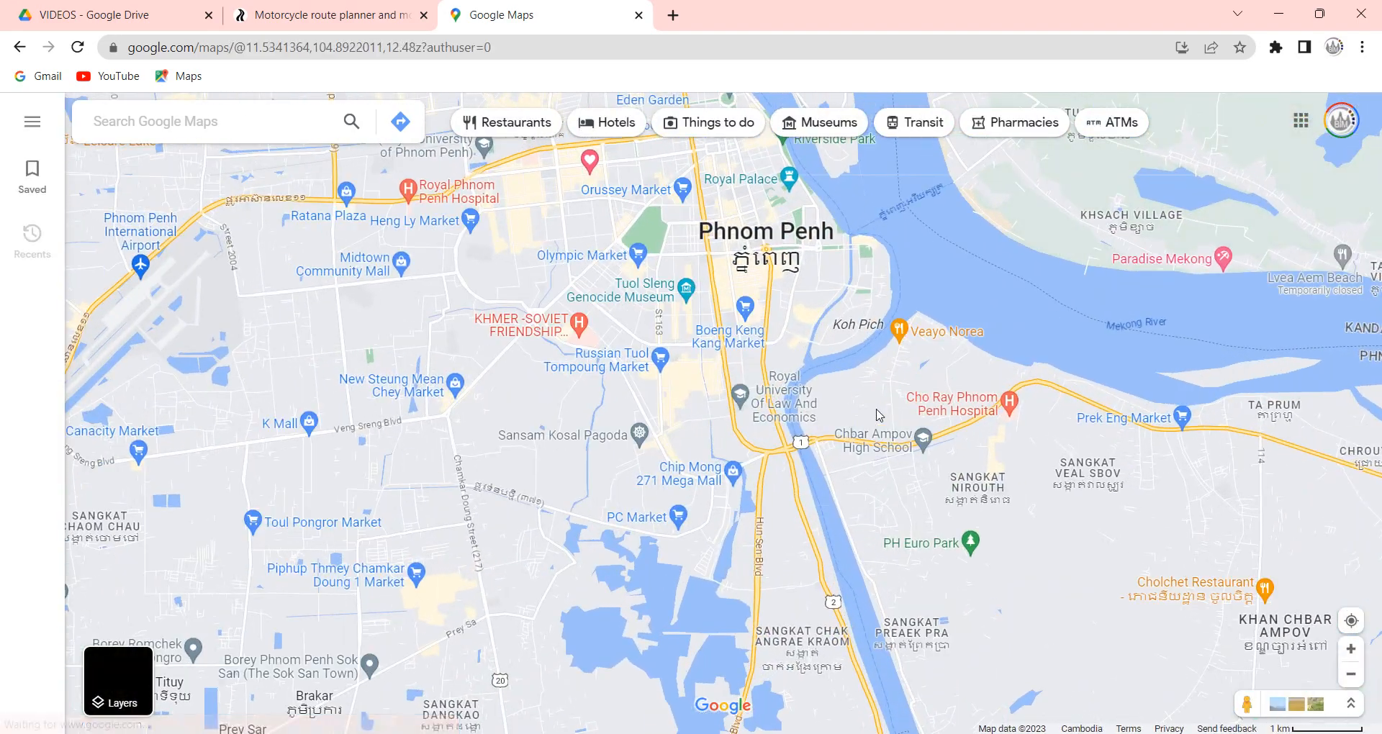
Copy the coordinates of a point on RN 1 just east of Chea Samnang, near Kien Svay
{"action": "scroll", "coordinate": [1173, 371], "scroll_direction": "up", "scroll_amount": 2}
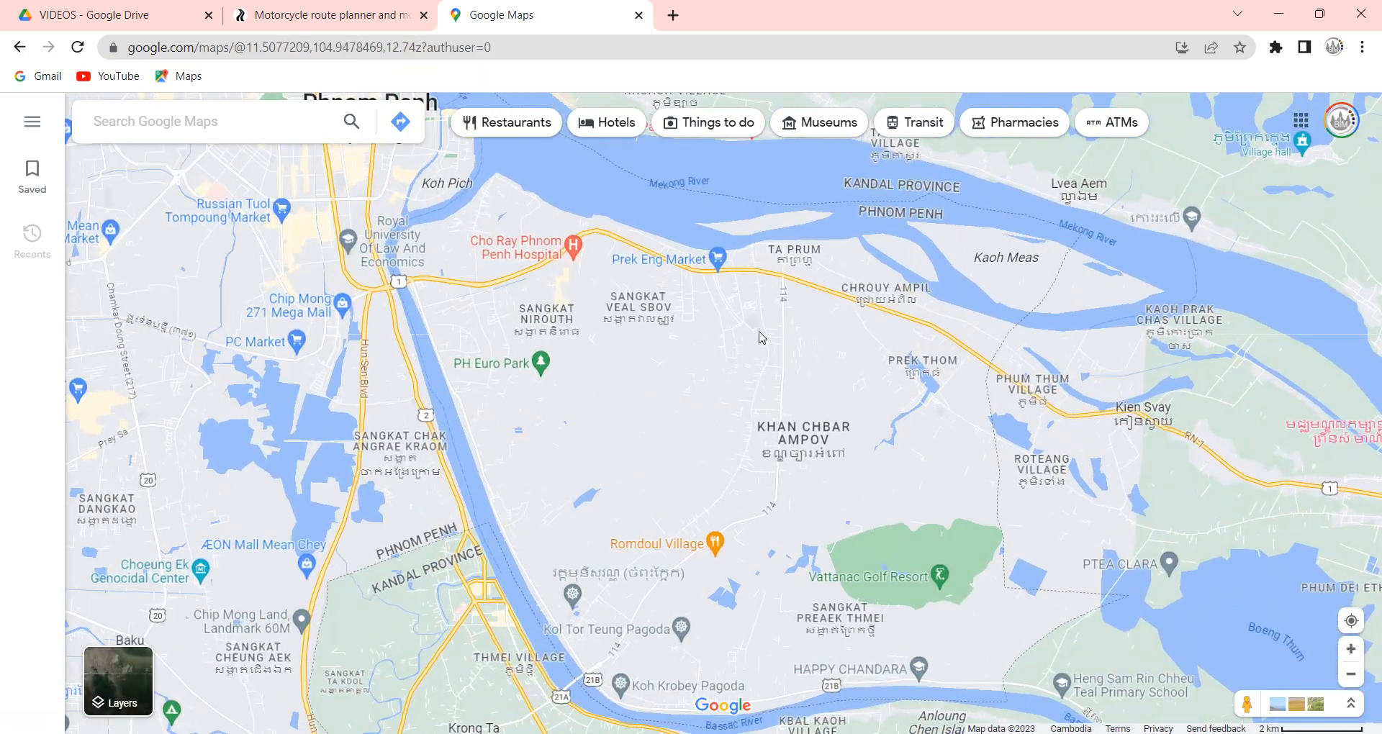
{"action": "scroll", "coordinate": [626, 288], "scroll_direction": "up", "scroll_amount": 1}
{"action": "scroll", "coordinate": [921, 323], "scroll_direction": "down", "scroll_amount": 4}
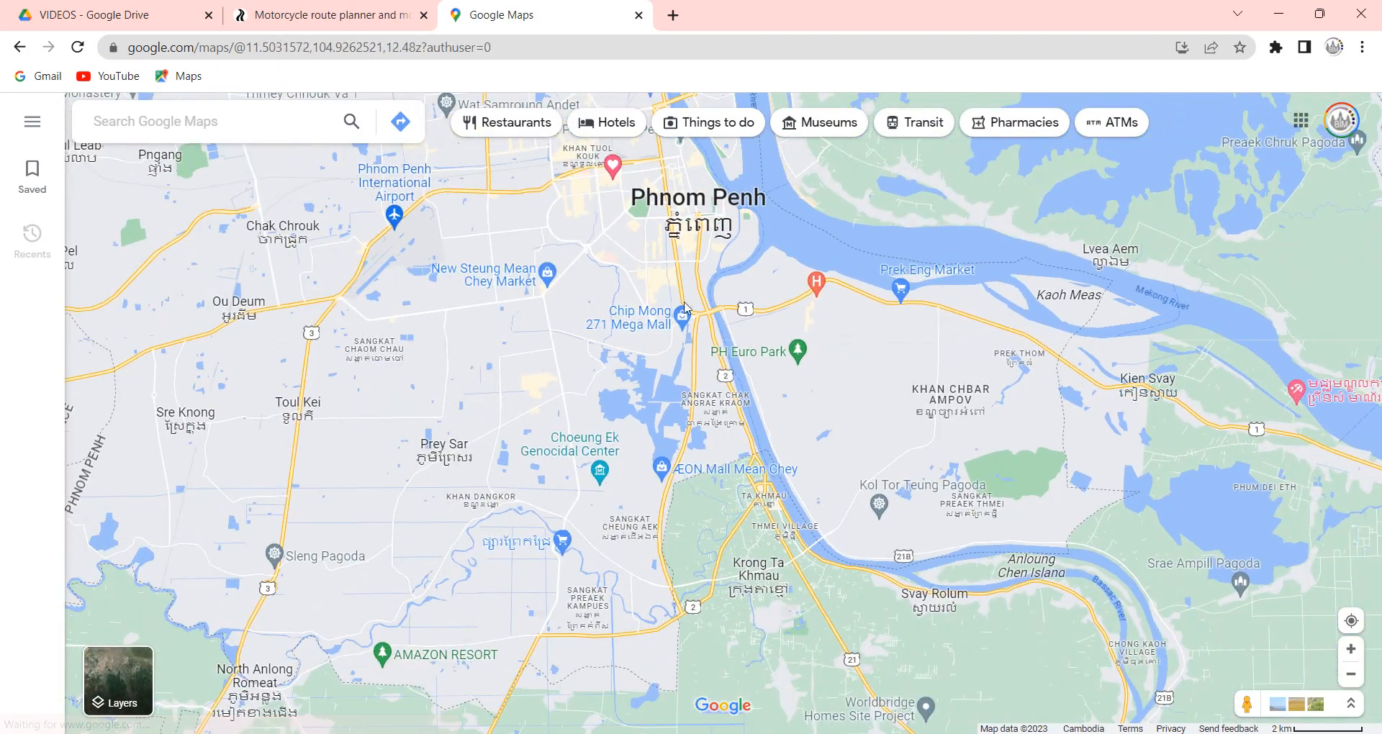
{"action": "scroll", "coordinate": [678, 293], "scroll_direction": "up", "scroll_amount": 3}
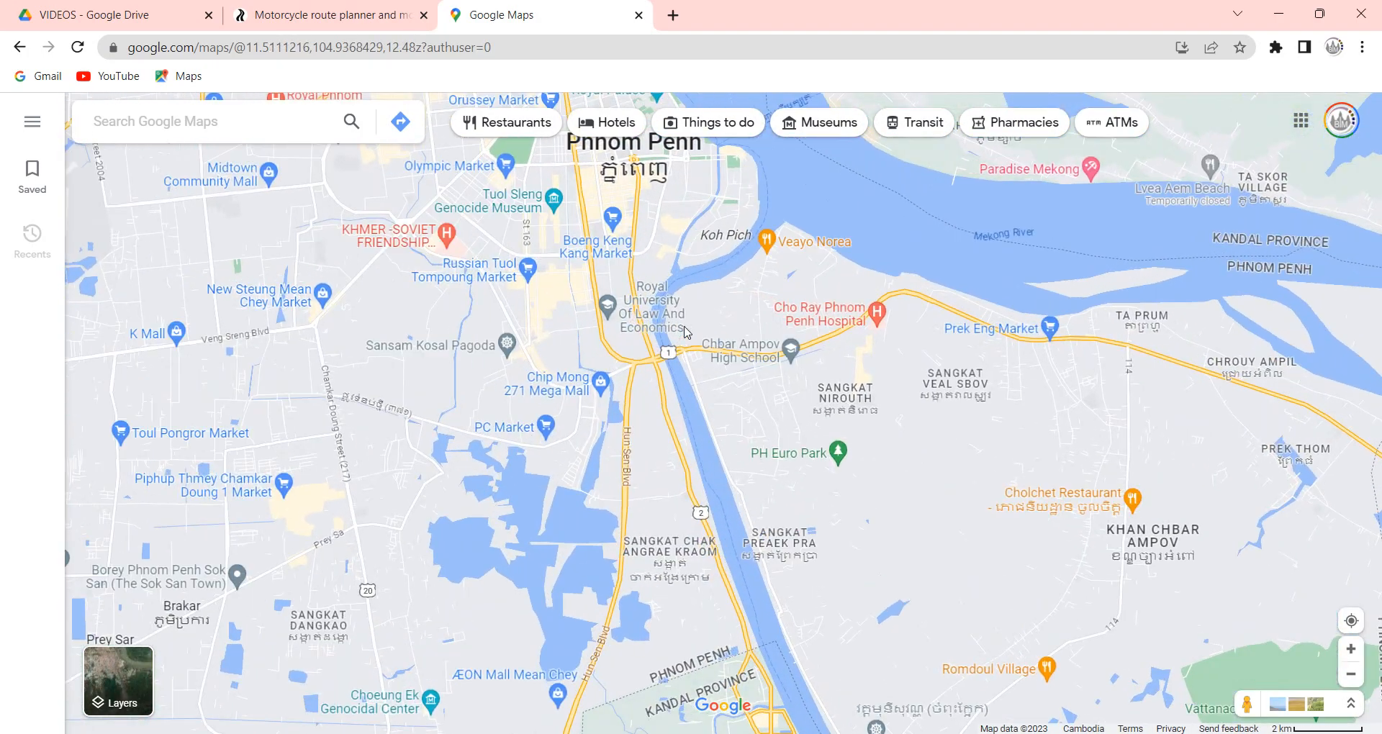
{"action": "scroll", "coordinate": [893, 332], "scroll_direction": "down", "scroll_amount": 3}
{"action": "left_click_drag", "start_coordinate": [1018, 353], "coordinate": [741, 248]}
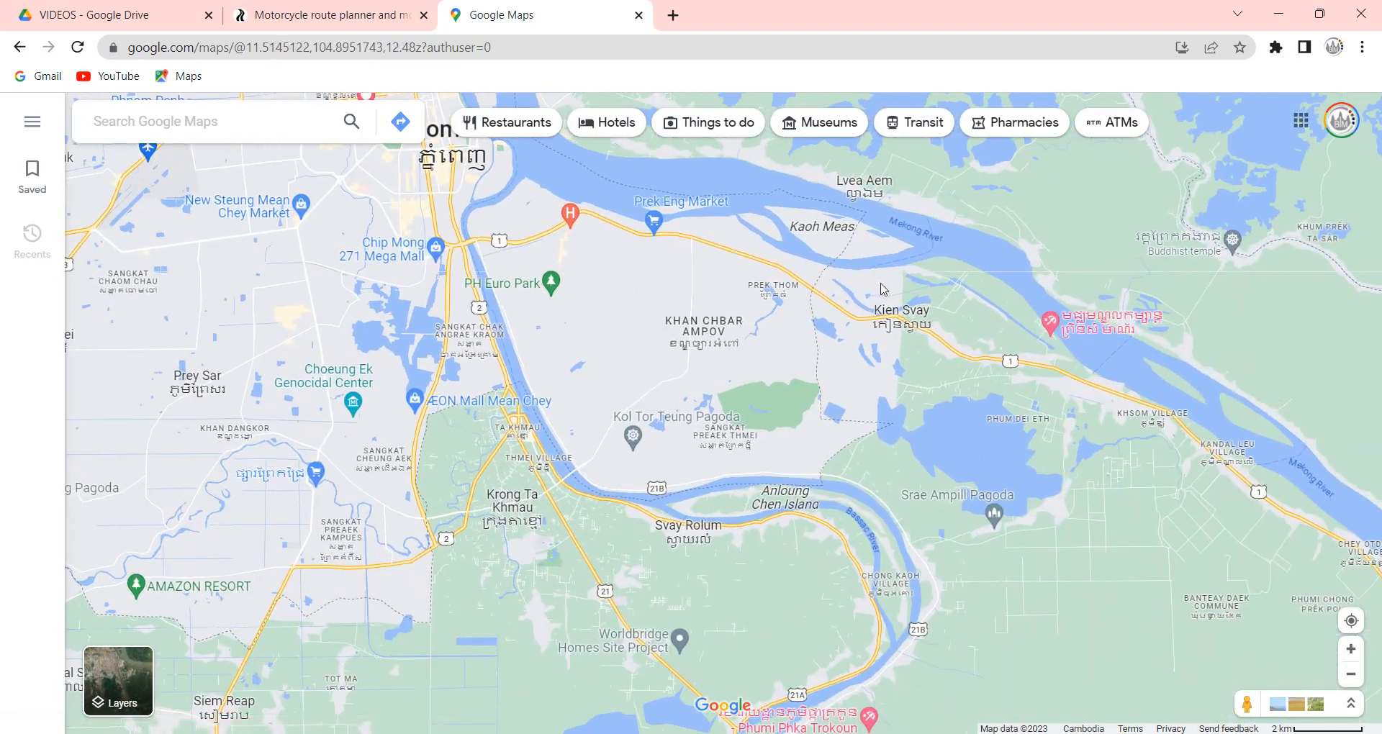
{"action": "scroll", "coordinate": [882, 288], "scroll_direction": "up", "scroll_amount": 2}
{"action": "scroll", "coordinate": [885, 322], "scroll_direction": "up", "scroll_amount": 5}
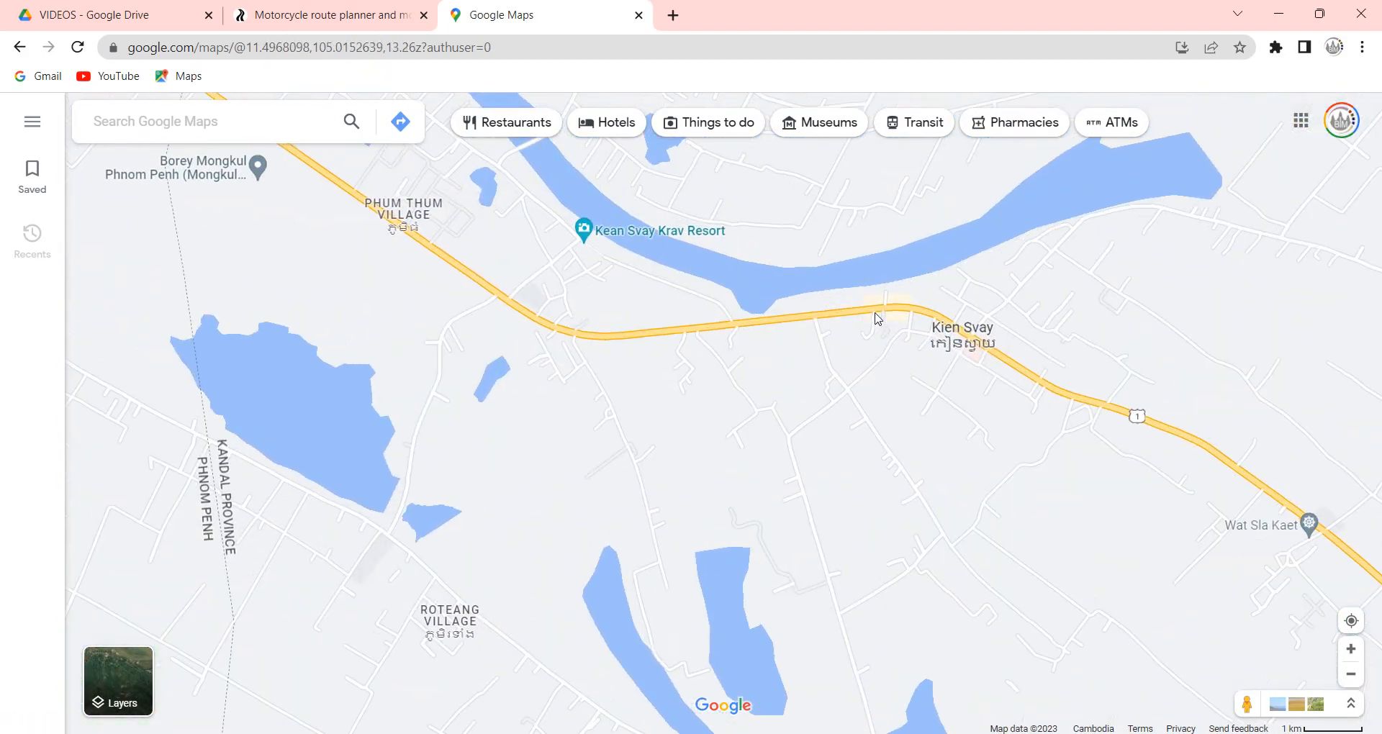
{"action": "left_click", "coordinate": [785, 324]}
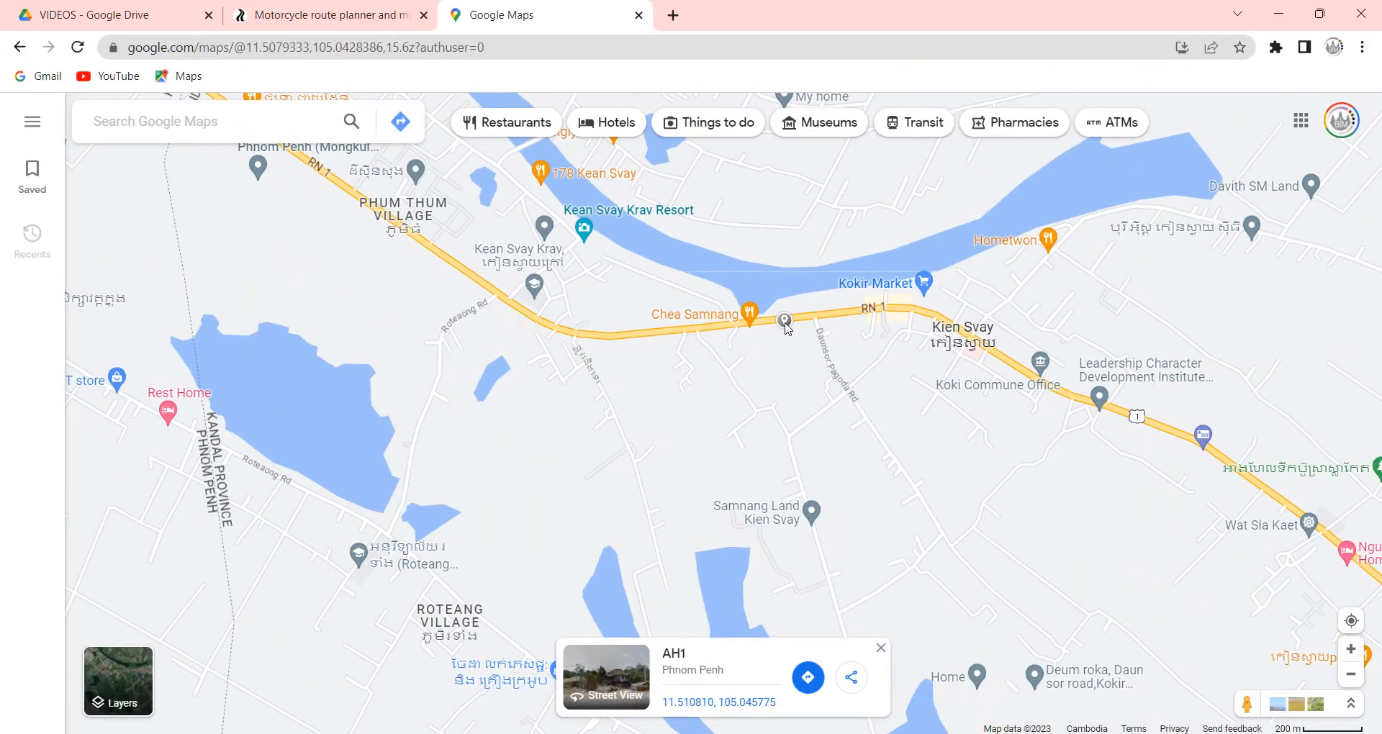
{"action": "right_click", "coordinate": [787, 329]}
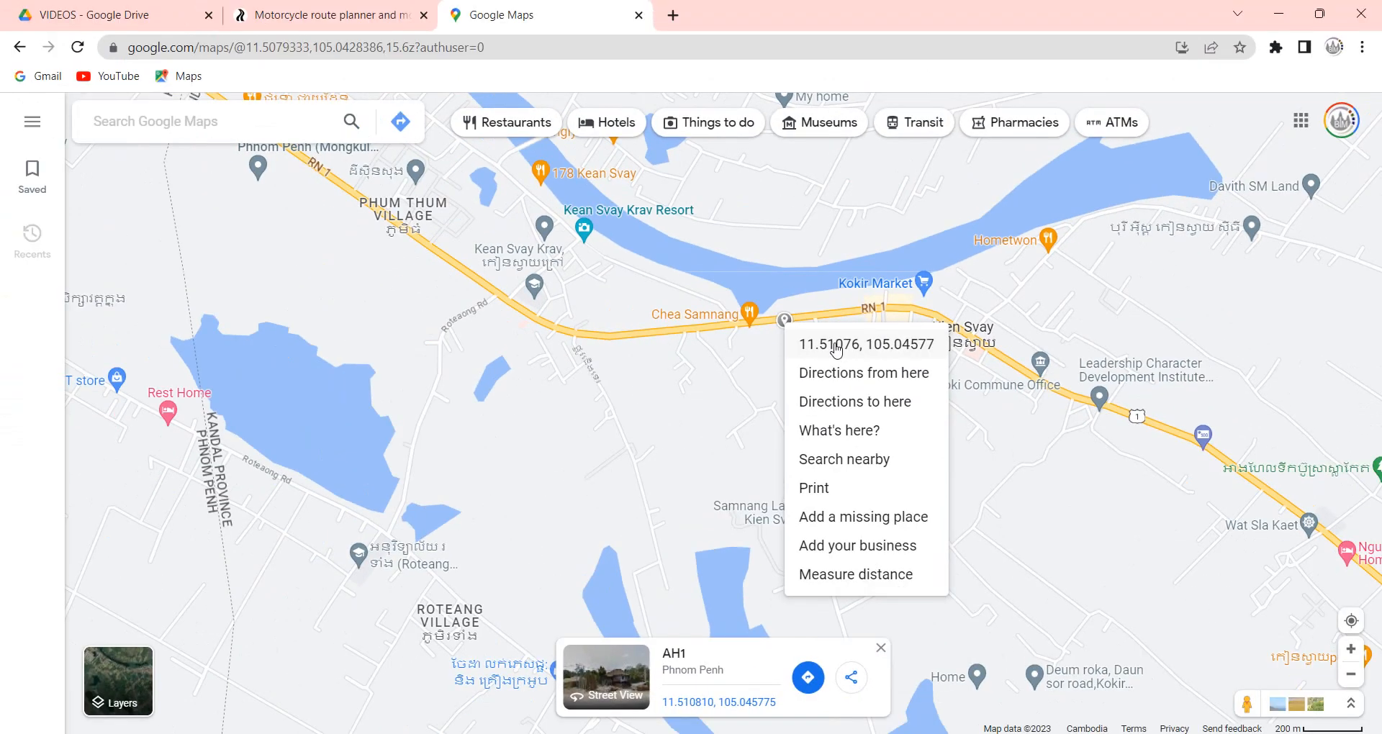
{"action": "left_click", "coordinate": [701, 363]}
Switch to Kurviger and search for the copied coordinates of the point near Kien Svay
{"action": "left_click", "coordinate": [317, 14]}
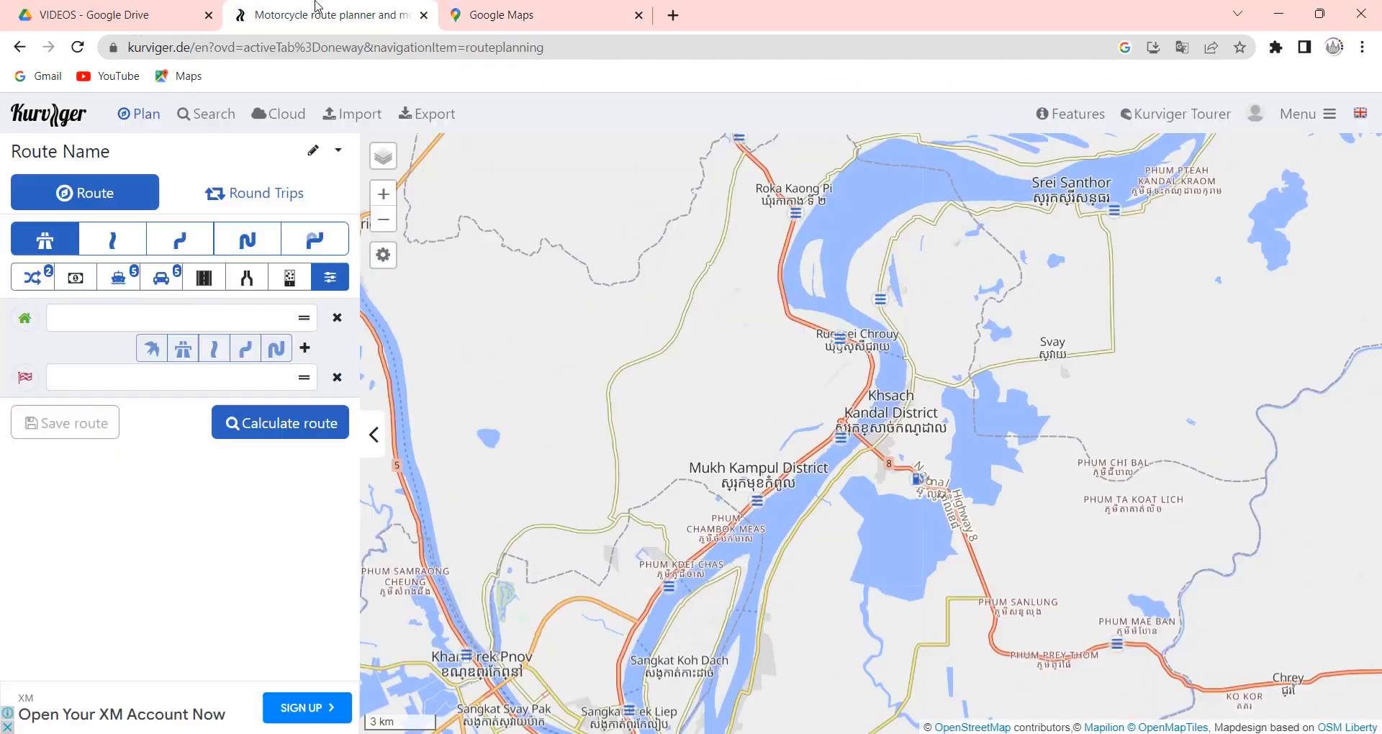
{"action": "left_click", "coordinate": [205, 117]}
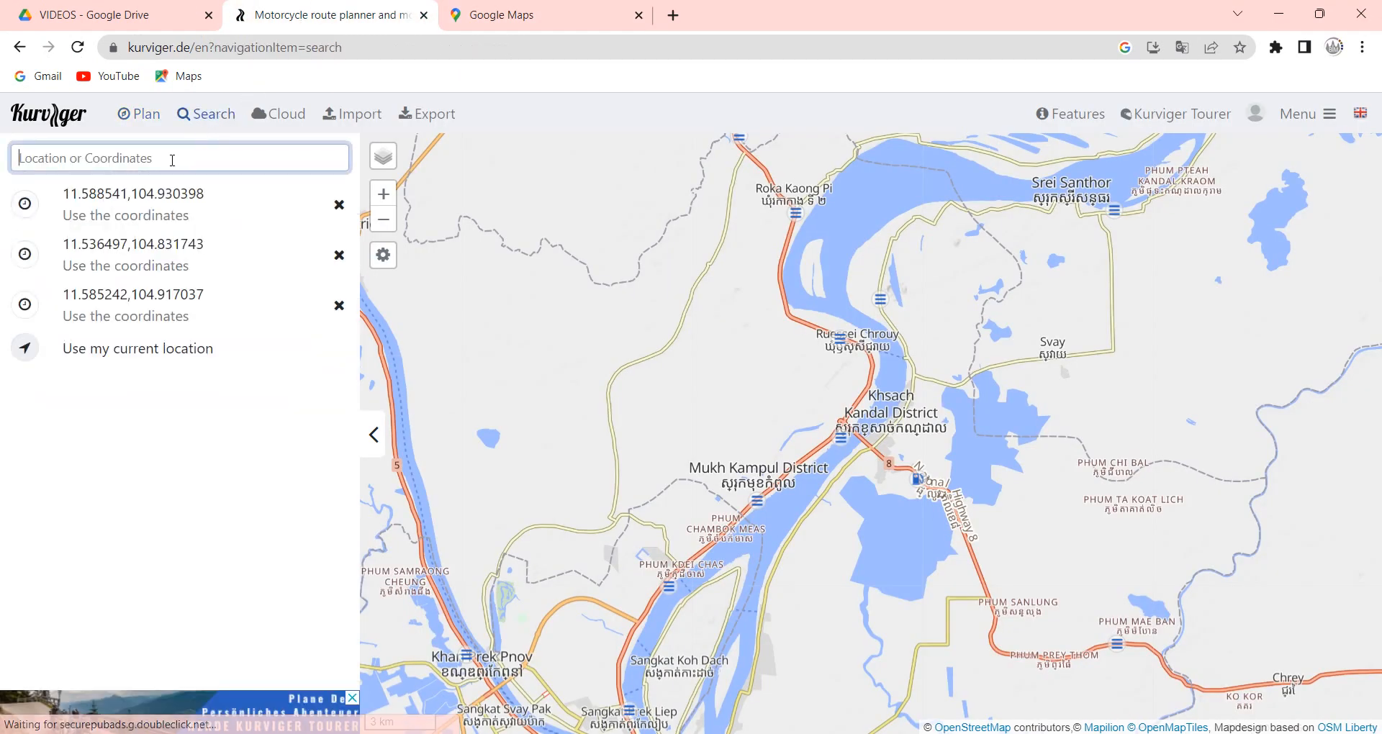
{"action": "key", "text": "ctrl+v"}
{"action": "key", "text": "Return"}
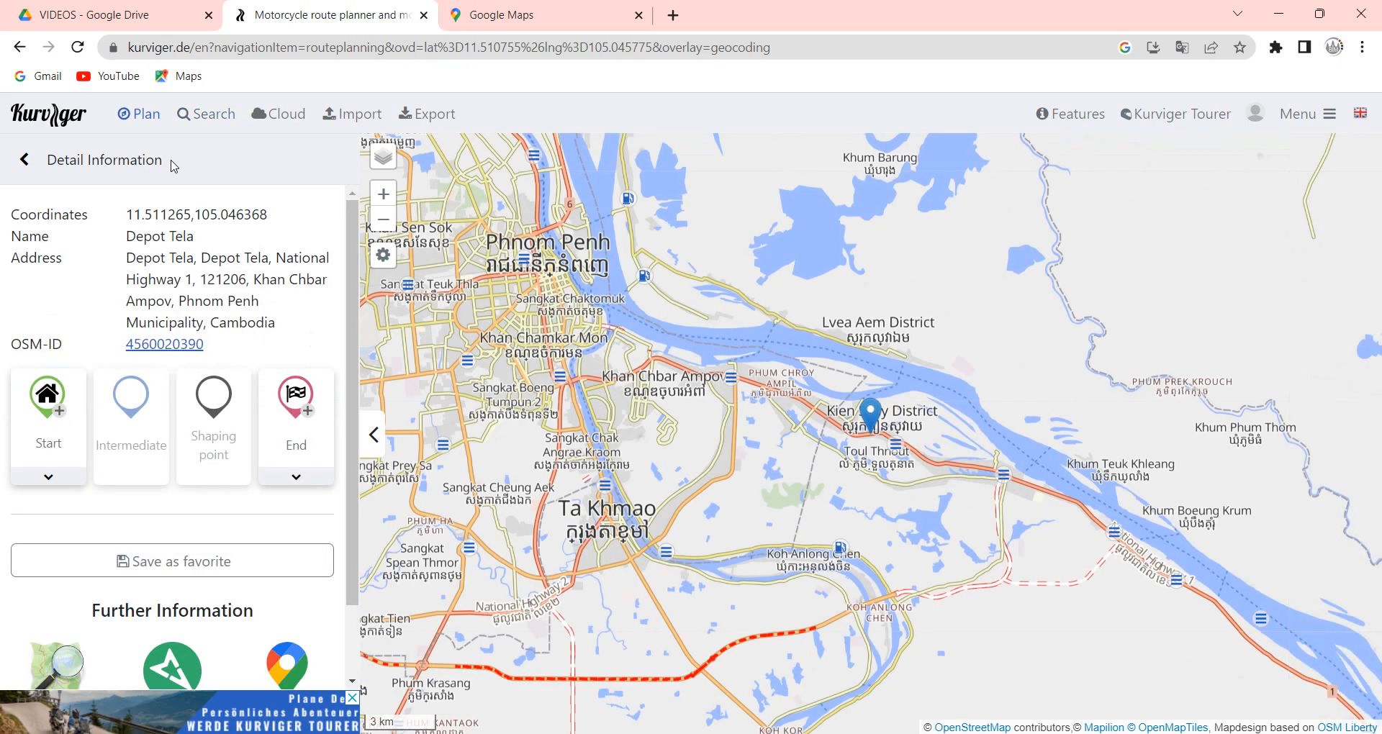
Set the found Depot Tela location as the start point of the route
{"action": "mouse_move", "coordinate": [2, 359]}
{"action": "left_mouse_down", "text": "ctrl"}
{"action": "mouse_move", "coordinate": [19, 434]}
{"action": "mouse_move", "coordinate": [83, 507]}
{"action": "left_mouse_up", "text": "ctrl"}
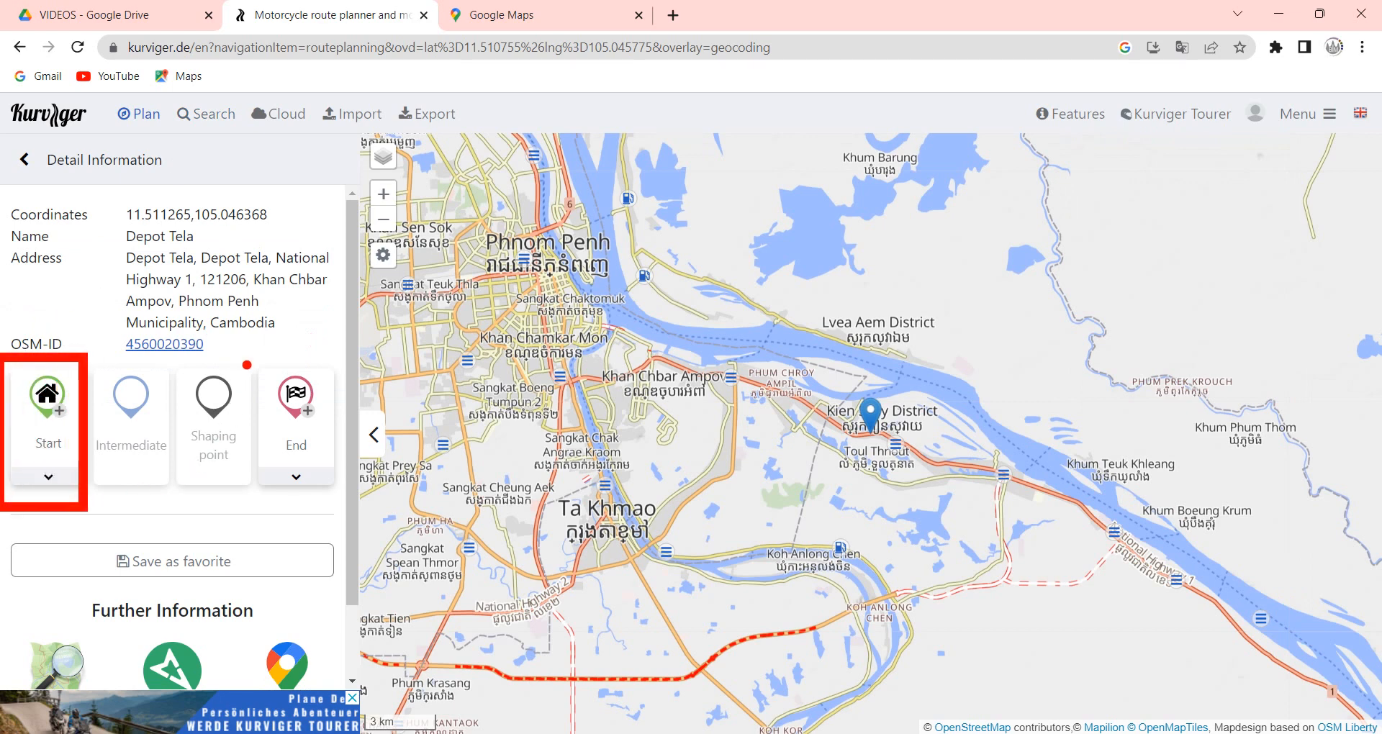
{"action": "left_click_drag", "start_coordinate": [247, 365], "coordinate": [333, 509], "text": "ctrl"}
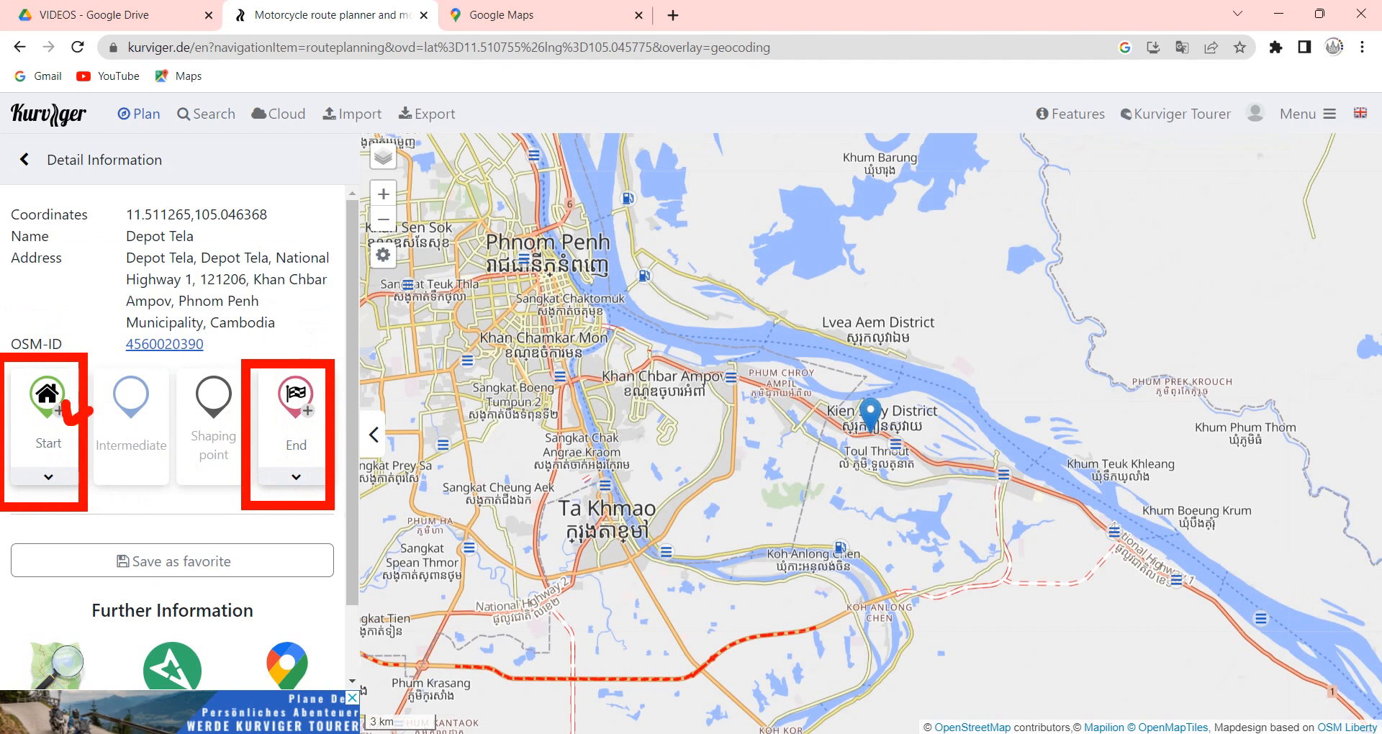
{"action": "left_click", "coordinate": [47, 395]}
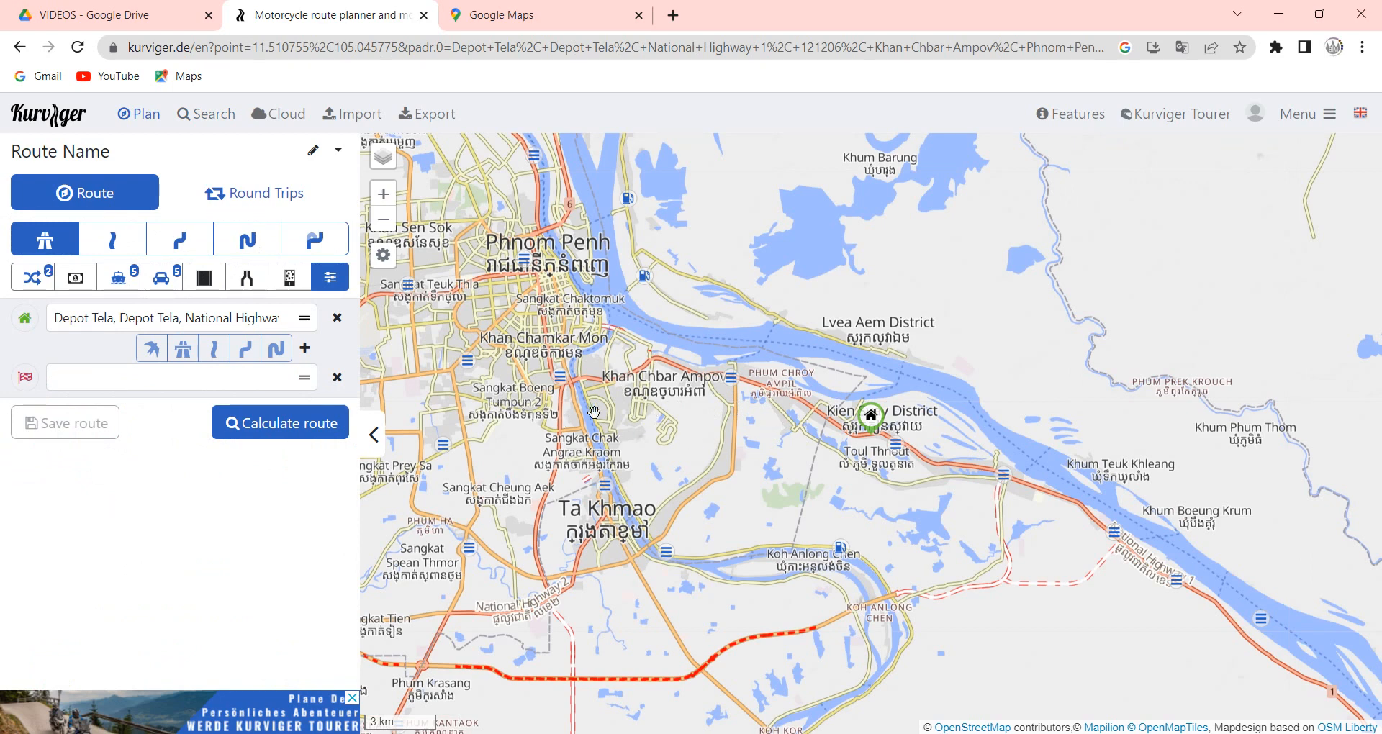
{"action": "left_click", "coordinate": [52, 325]}
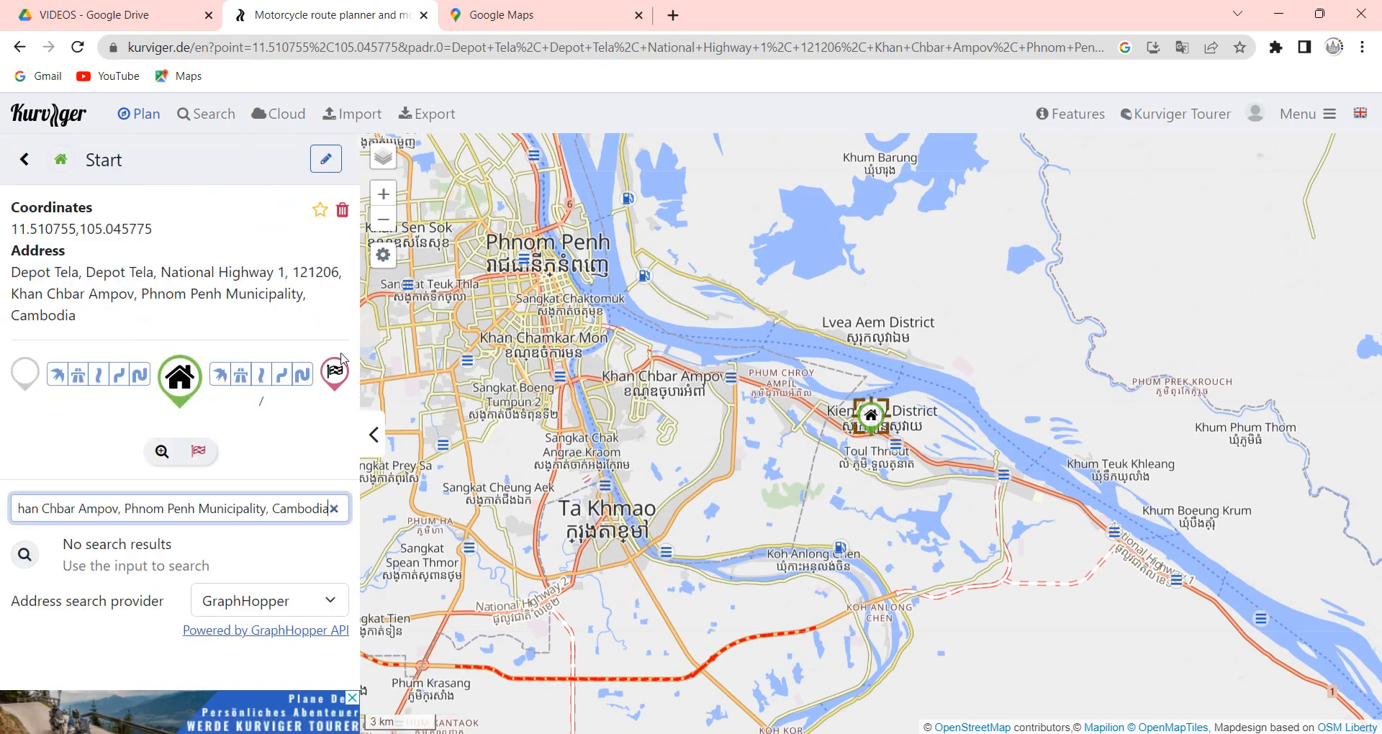
{"action": "left_click_drag", "start_coordinate": [305, 508], "coordinate": [336, 517]}
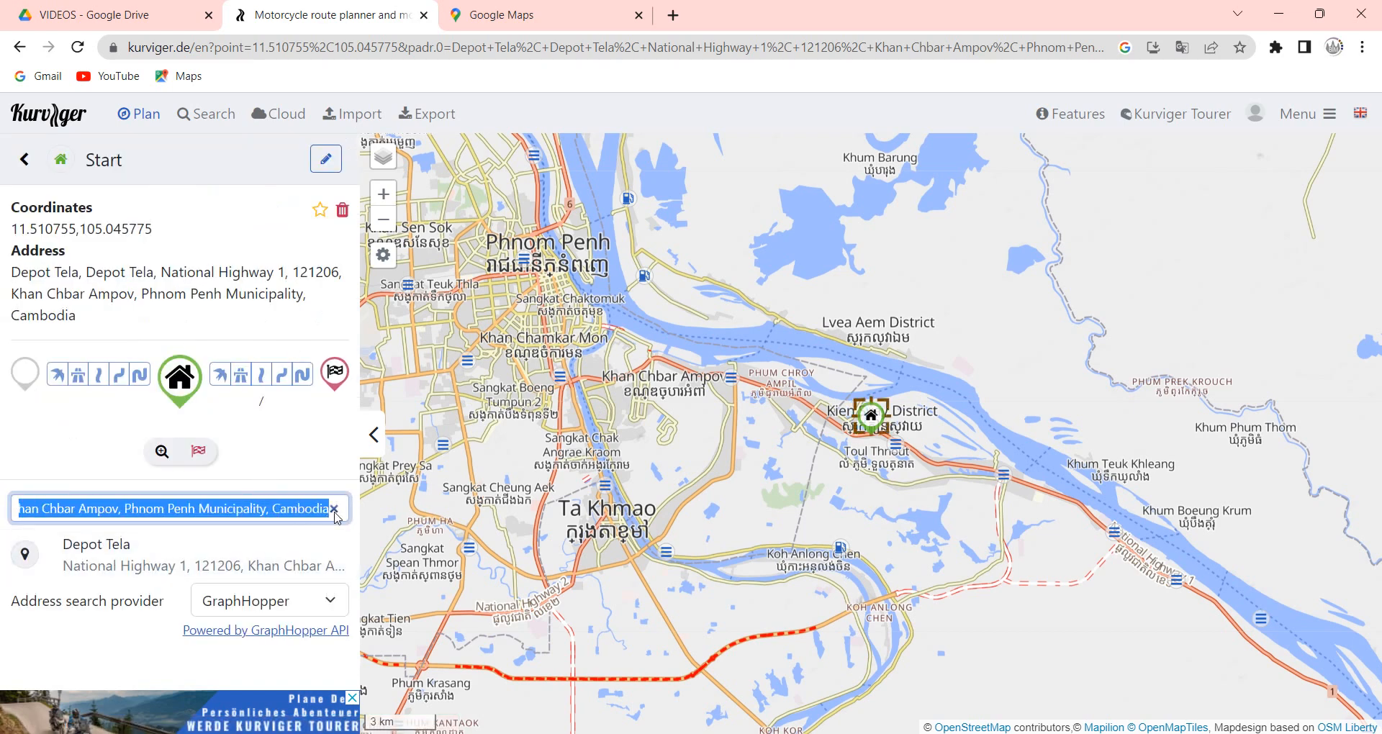
{"action": "key", "text": "BackSpace"}
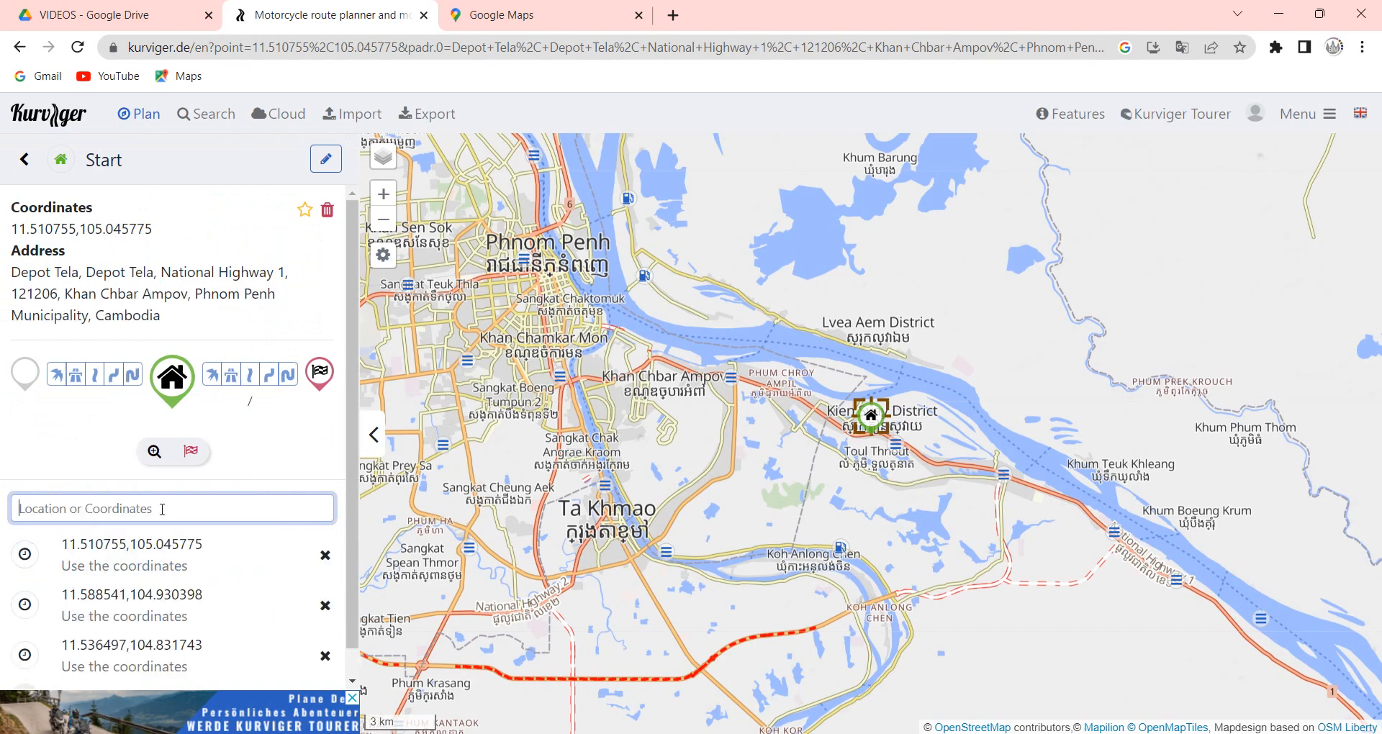
{"action": "left_click", "coordinate": [60, 460]}
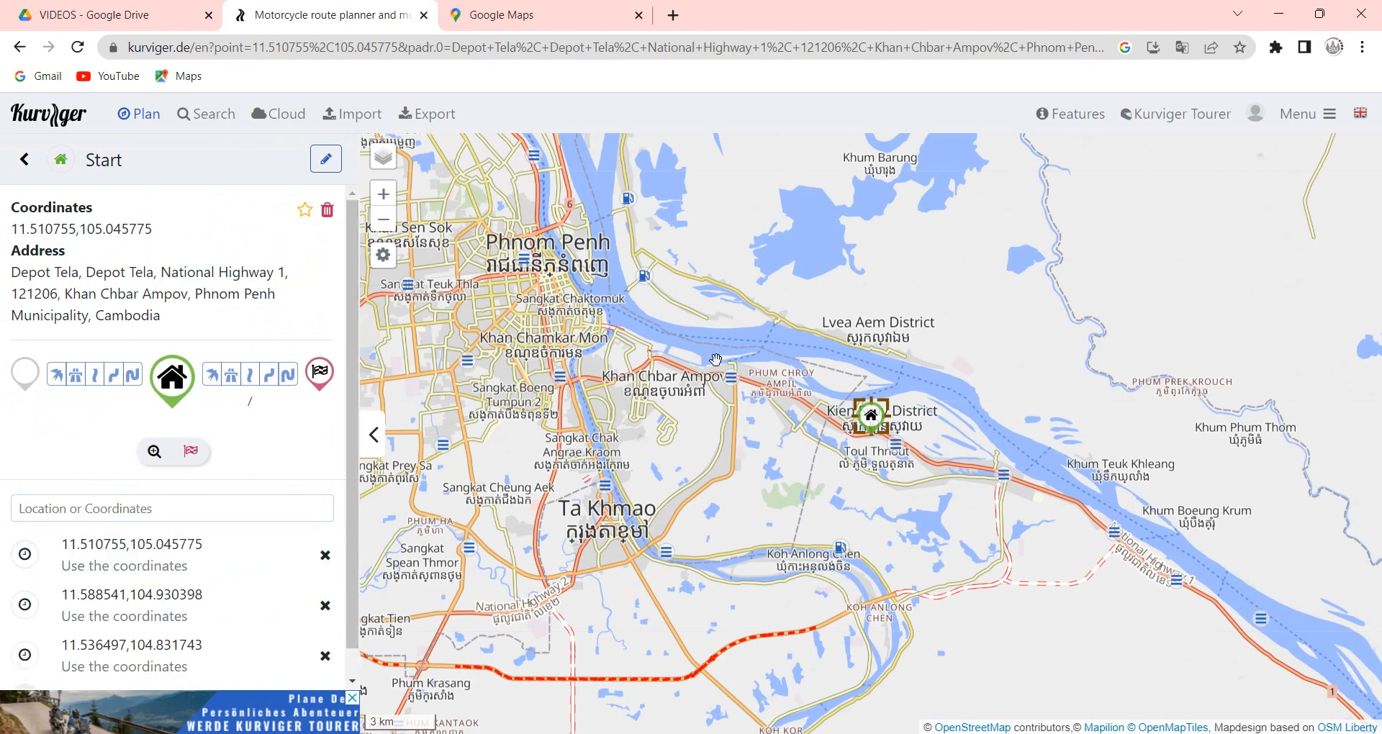
Switch to Google Maps and copy the coordinates of a point on Preah Monivong Blvd in Phnom Penh, east of Tuol Tom Poung
{"action": "left_click", "coordinate": [496, 15]}
{"action": "scroll", "coordinate": [681, 285], "scroll_direction": "down", "scroll_amount": 3}
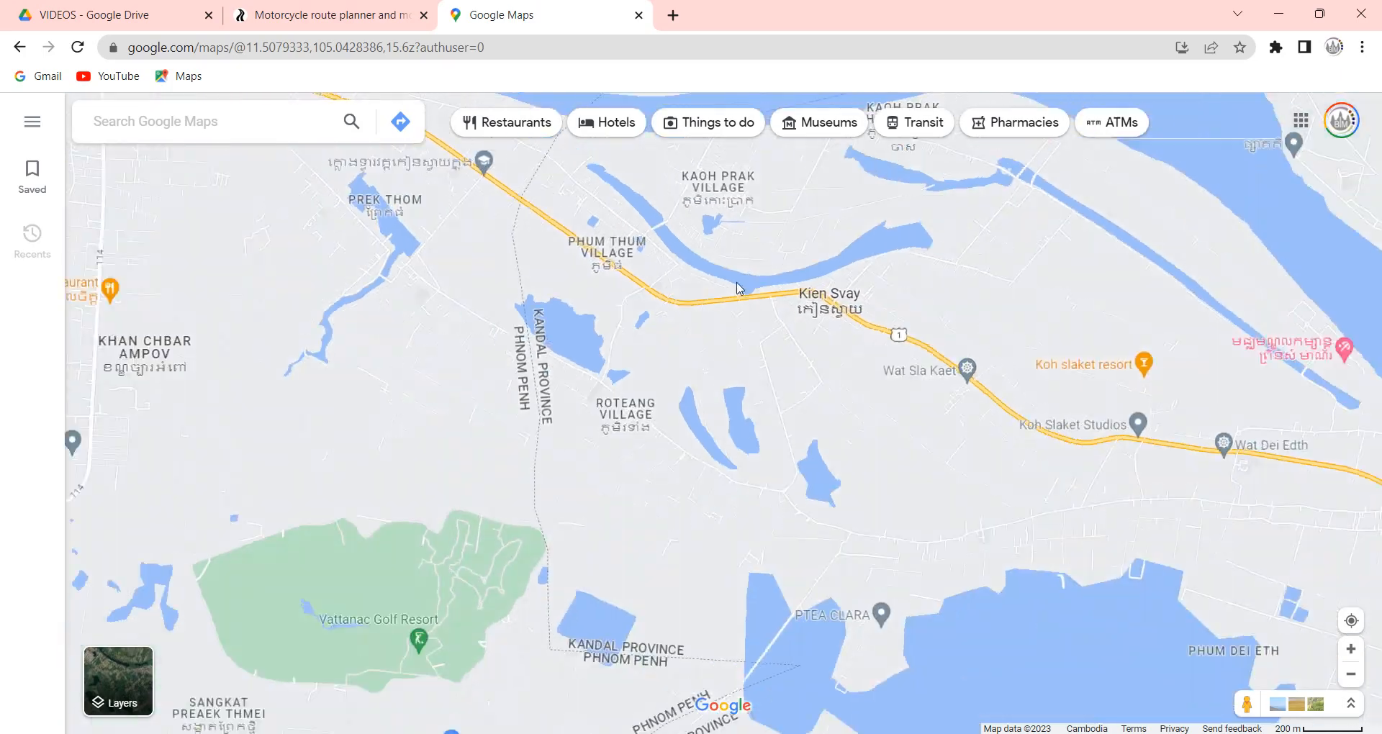
{"action": "left_click_drag", "start_coordinate": [681, 286], "coordinate": [900, 386]}
{"action": "scroll", "coordinate": [896, 386], "scroll_direction": "down", "scroll_amount": 2}
{"action": "scroll", "coordinate": [648, 345], "scroll_direction": "up", "scroll_amount": 3}
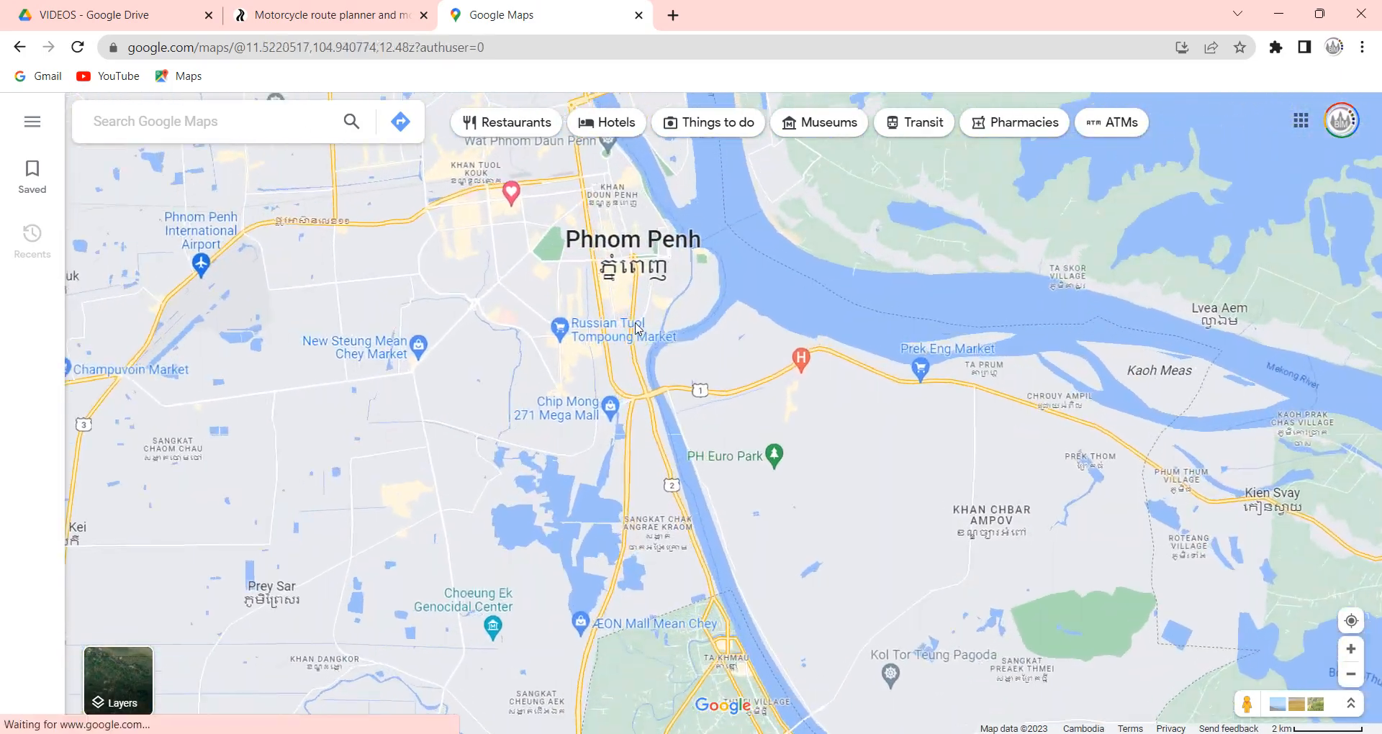
{"action": "scroll", "coordinate": [606, 407], "scroll_direction": "up", "scroll_amount": 4}
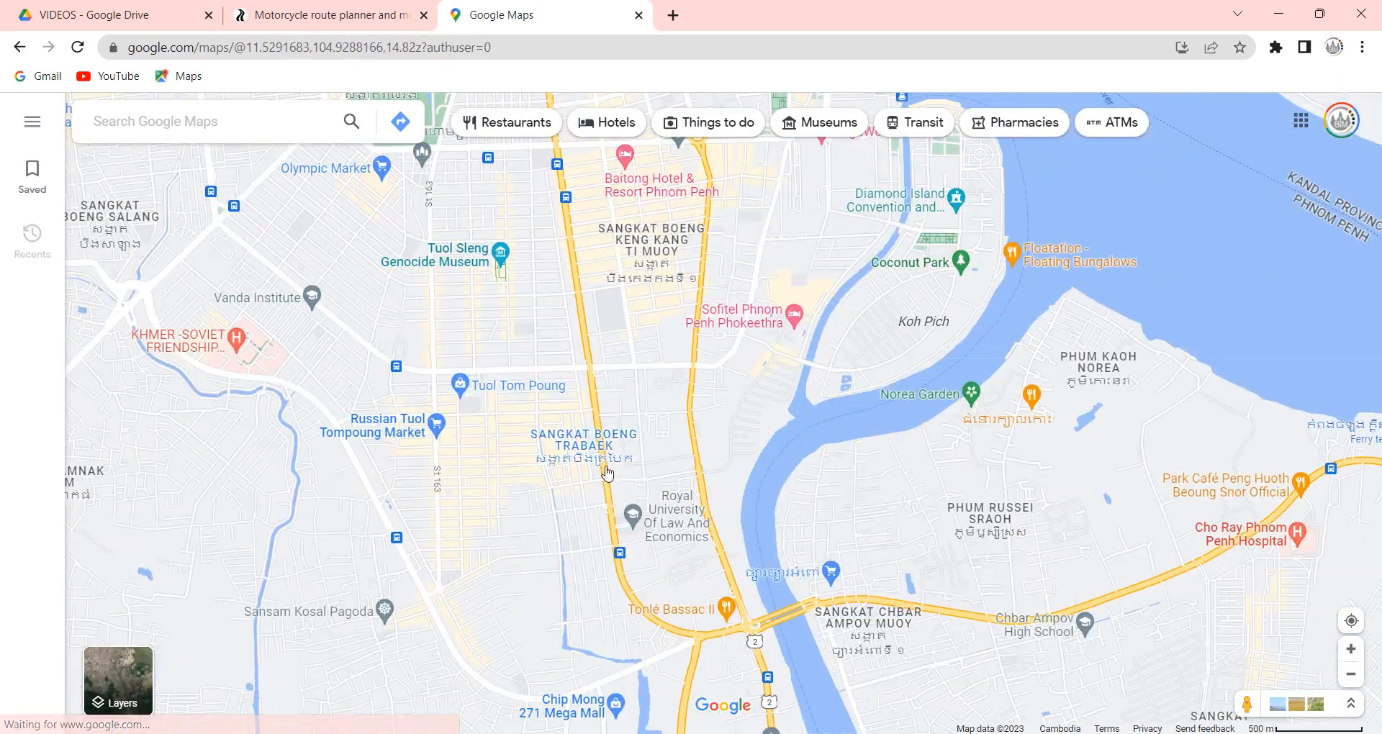
{"action": "scroll", "coordinate": [639, 465], "scroll_direction": "up", "scroll_amount": 1}
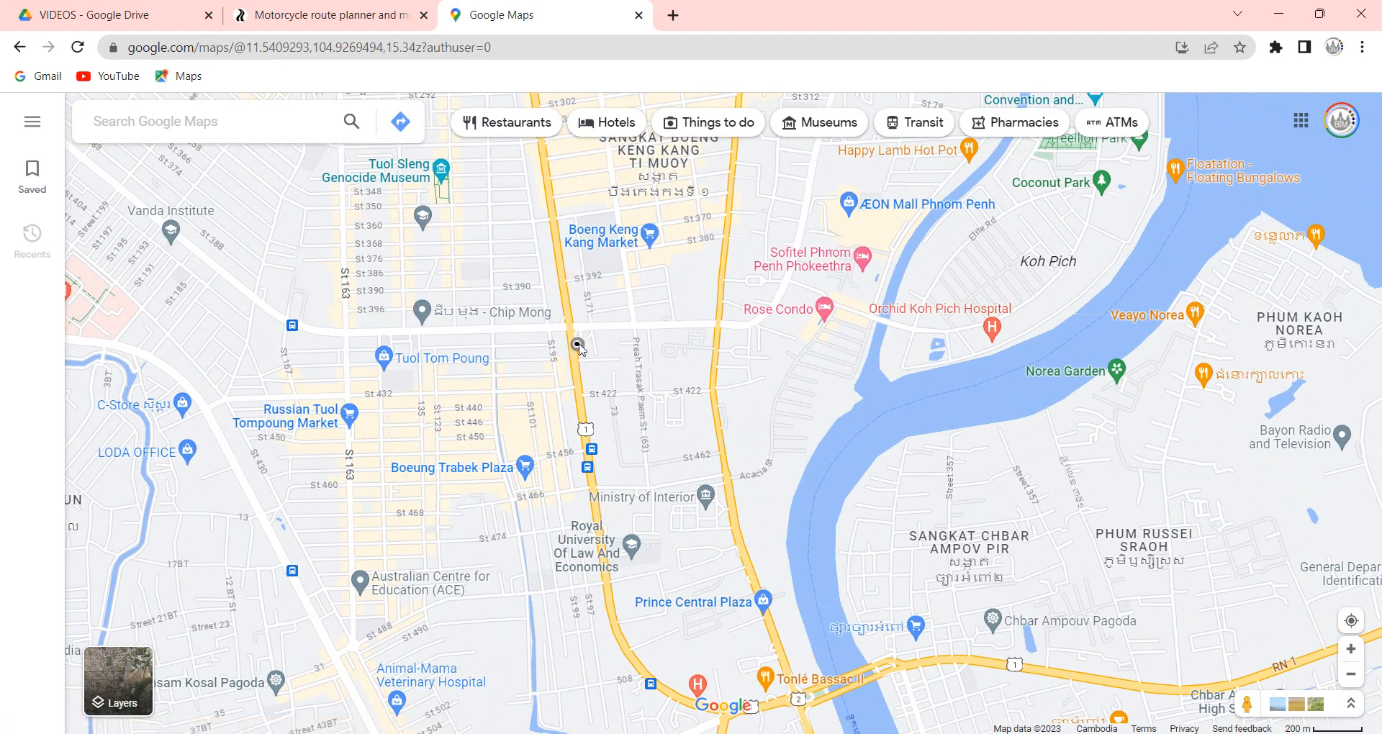
{"action": "right_click", "coordinate": [577, 346]}
{"action": "left_click", "coordinate": [633, 368]}
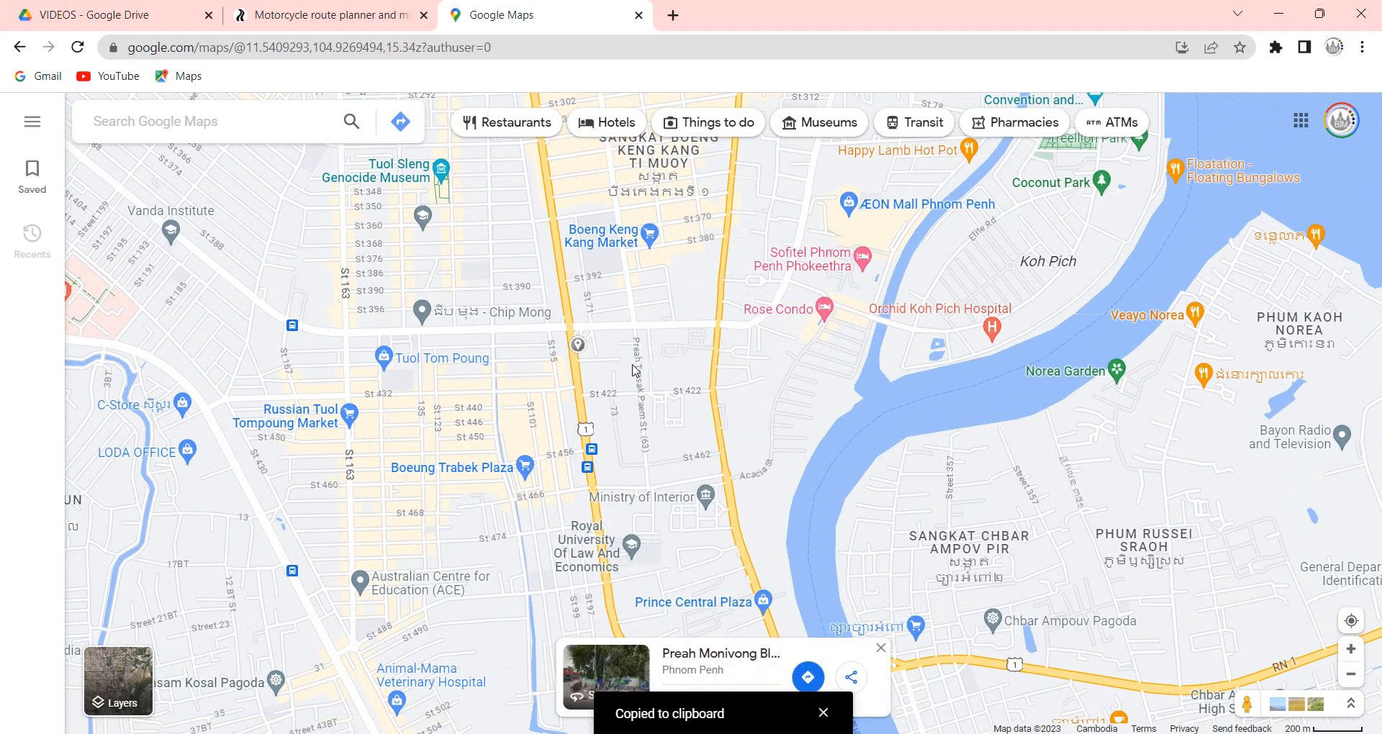
Switch to Kurviger and search for the copied Preah Monivong Blvd coordinates in place of the previous ones
{"action": "left_click", "coordinate": [335, 16]}
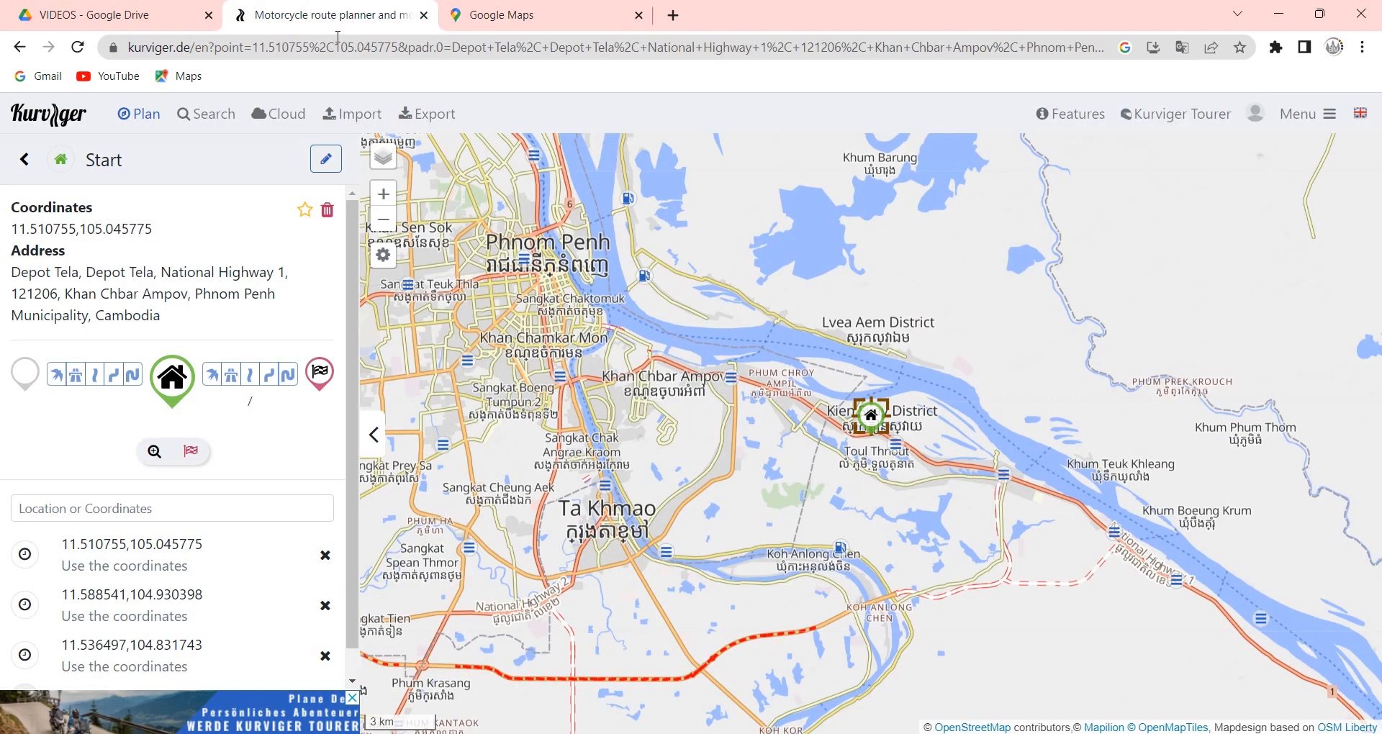
{"action": "left_click", "coordinate": [210, 120]}
{"action": "left_click_drag", "start_coordinate": [254, 158], "coordinate": [4, 170]}
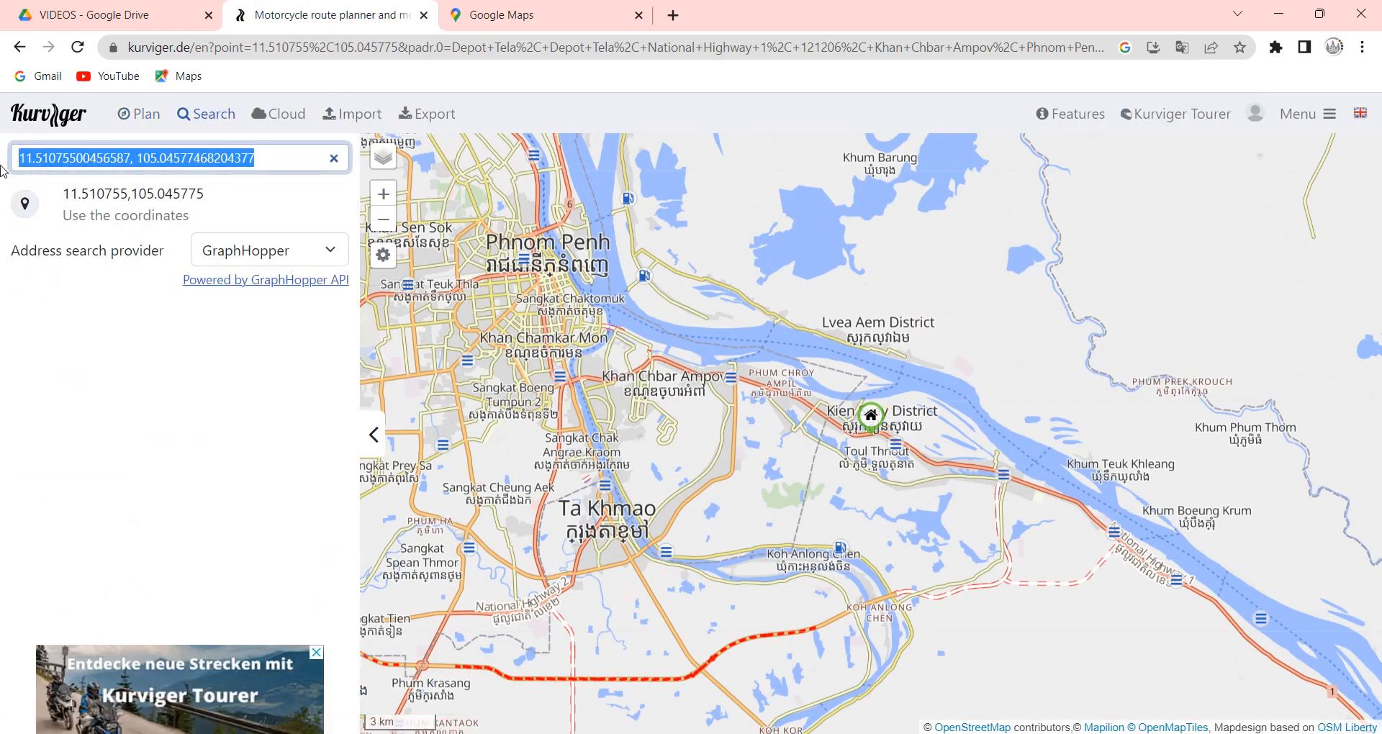
{"action": "key", "text": "ctrl+v"}
{"action": "key", "text": "Return"}
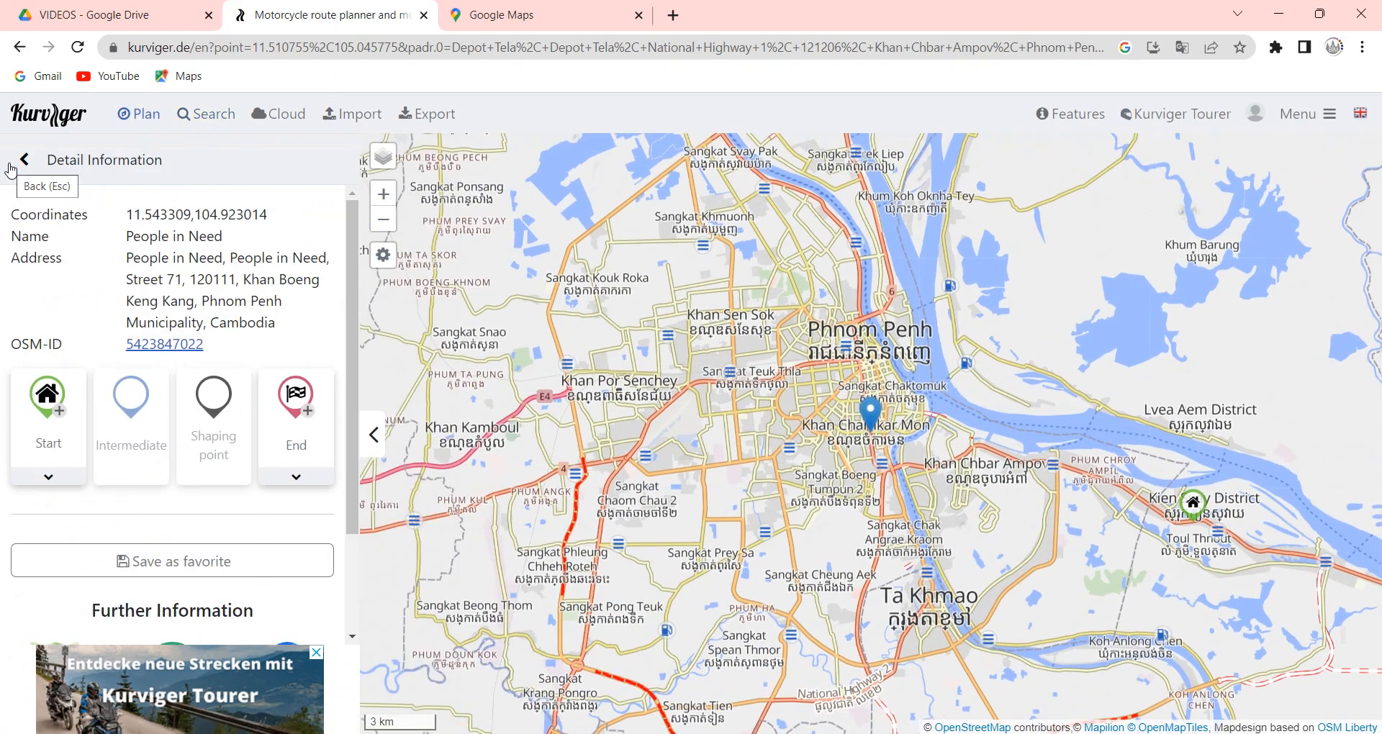
Set the found People in Need location as the end point of the route
{"action": "left_click", "coordinate": [295, 396]}
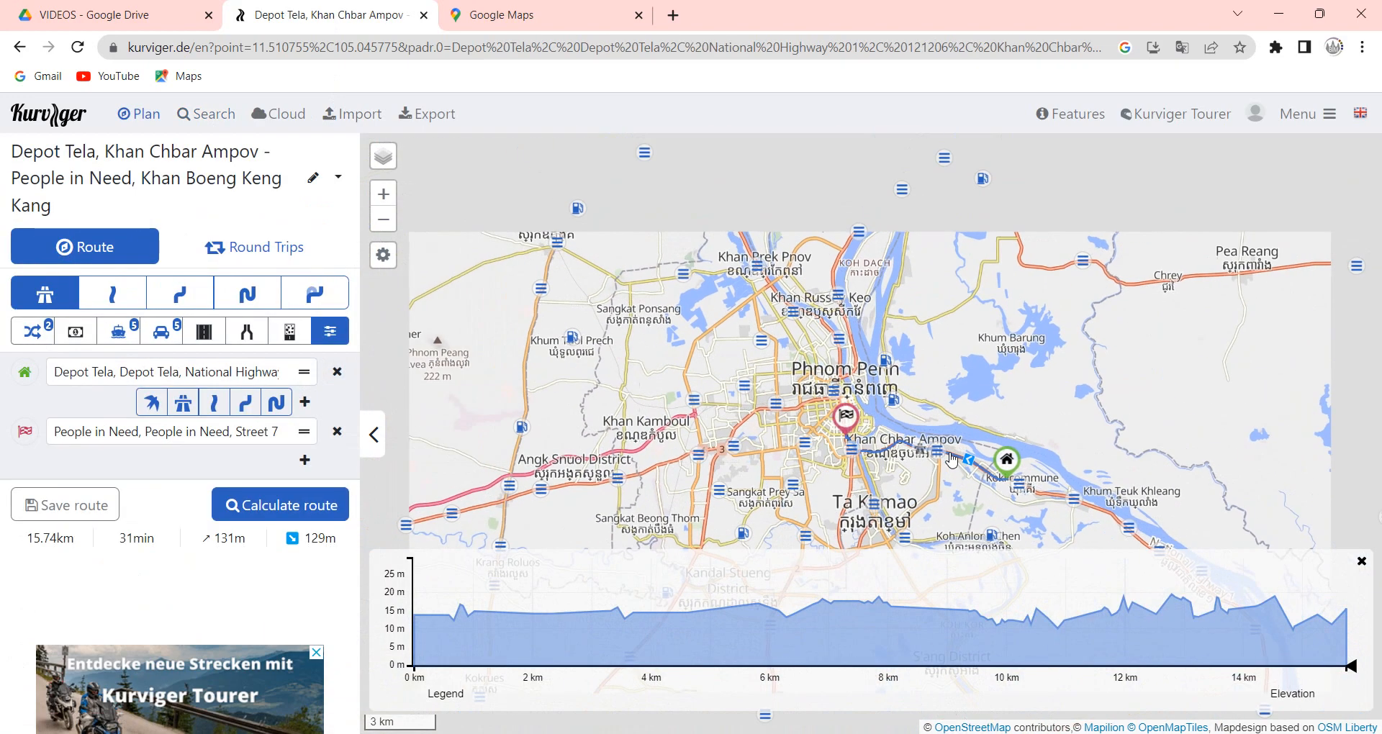
{"action": "left_click_drag", "start_coordinate": [951, 491], "coordinate": [785, 309]}
{"action": "scroll", "coordinate": [866, 336], "scroll_direction": "up", "scroll_amount": 1}
{"action": "left_click_drag", "start_coordinate": [866, 336], "coordinate": [1055, 464]}
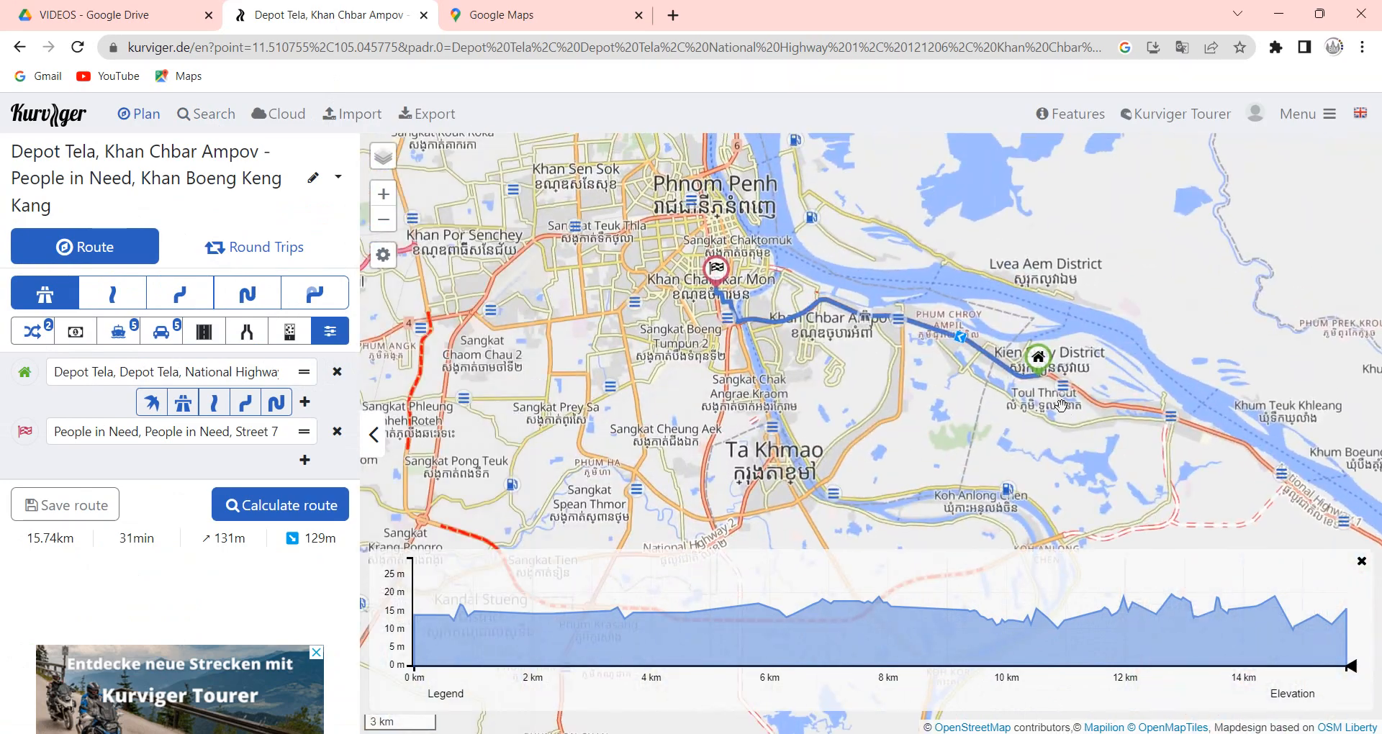
Examine the calculated route's course across the river and through the city streets to the end point
{"action": "scroll", "coordinate": [1055, 408], "scroll_direction": "up", "scroll_amount": 1}
{"action": "scroll", "coordinate": [651, 318], "scroll_direction": "up", "scroll_amount": 1}
{"action": "left_click_drag", "start_coordinate": [651, 317], "coordinate": [1013, 463]}
{"action": "scroll", "coordinate": [884, 414], "scroll_direction": "up", "scroll_amount": 1}
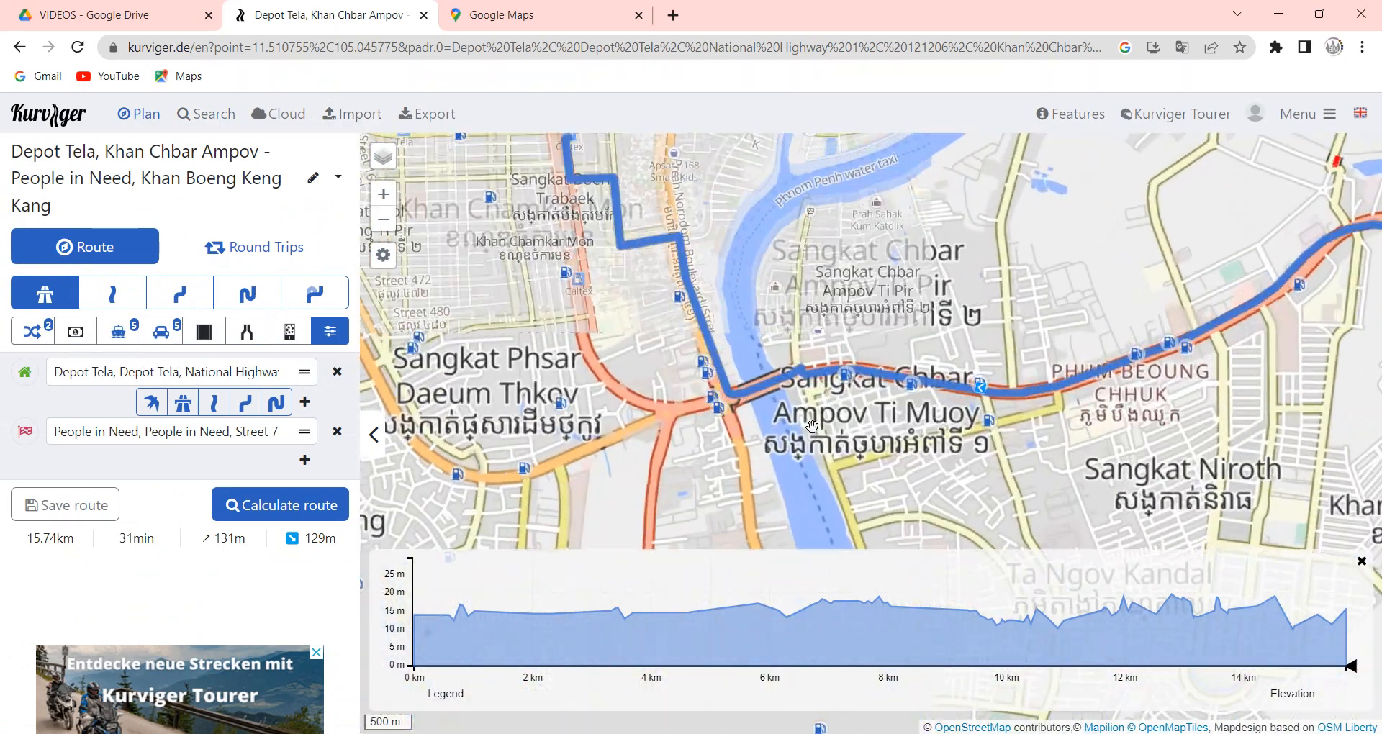
{"action": "left_click_drag", "start_coordinate": [609, 314], "coordinate": [698, 385]}
{"action": "scroll", "coordinate": [698, 386], "scroll_direction": "down", "scroll_amount": 1}
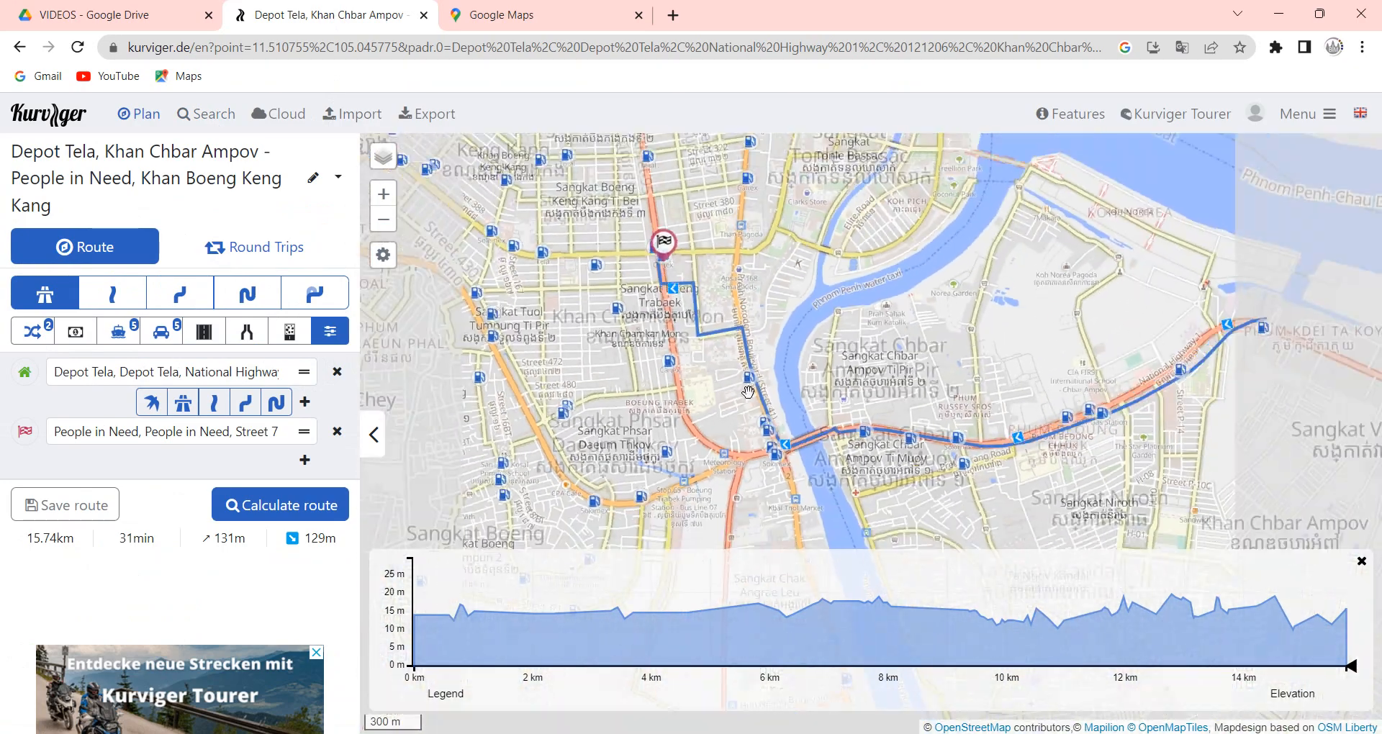
{"action": "scroll", "coordinate": [785, 434], "scroll_direction": "up", "scroll_amount": 1}
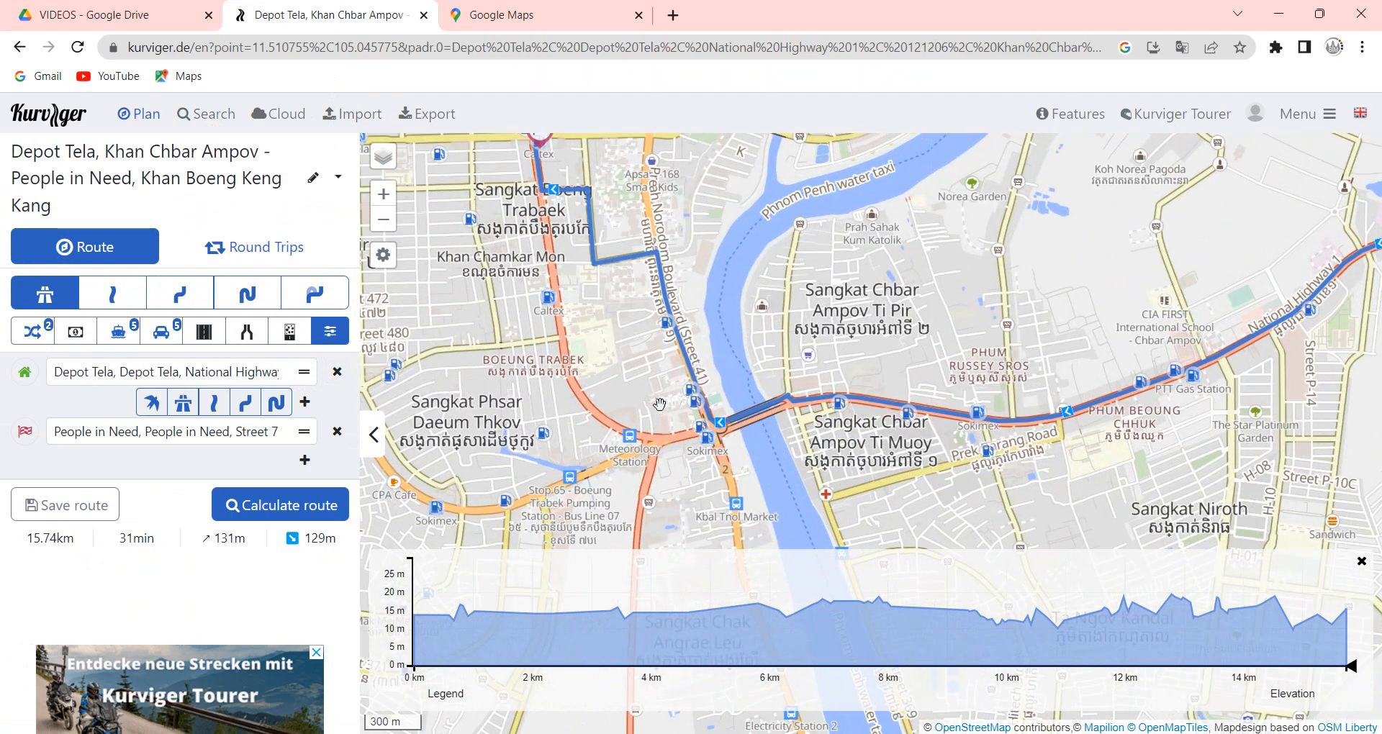
{"action": "scroll", "coordinate": [610, 387], "scroll_direction": "down", "scroll_amount": 2}
{"action": "scroll", "coordinate": [646, 397], "scroll_direction": "up", "scroll_amount": 1}
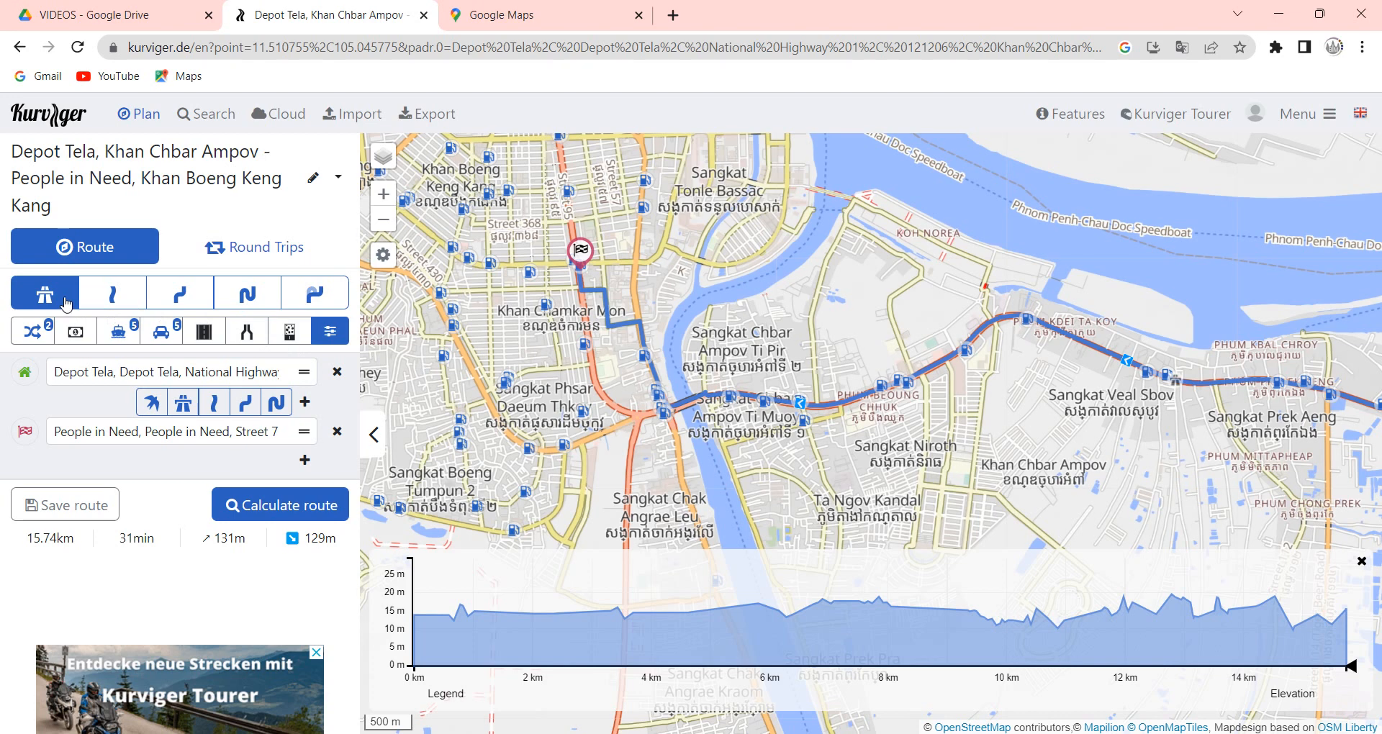
Try the next two curvier routing styles for the route and inspect its course near the end point
{"action": "left_click", "coordinate": [117, 302]}
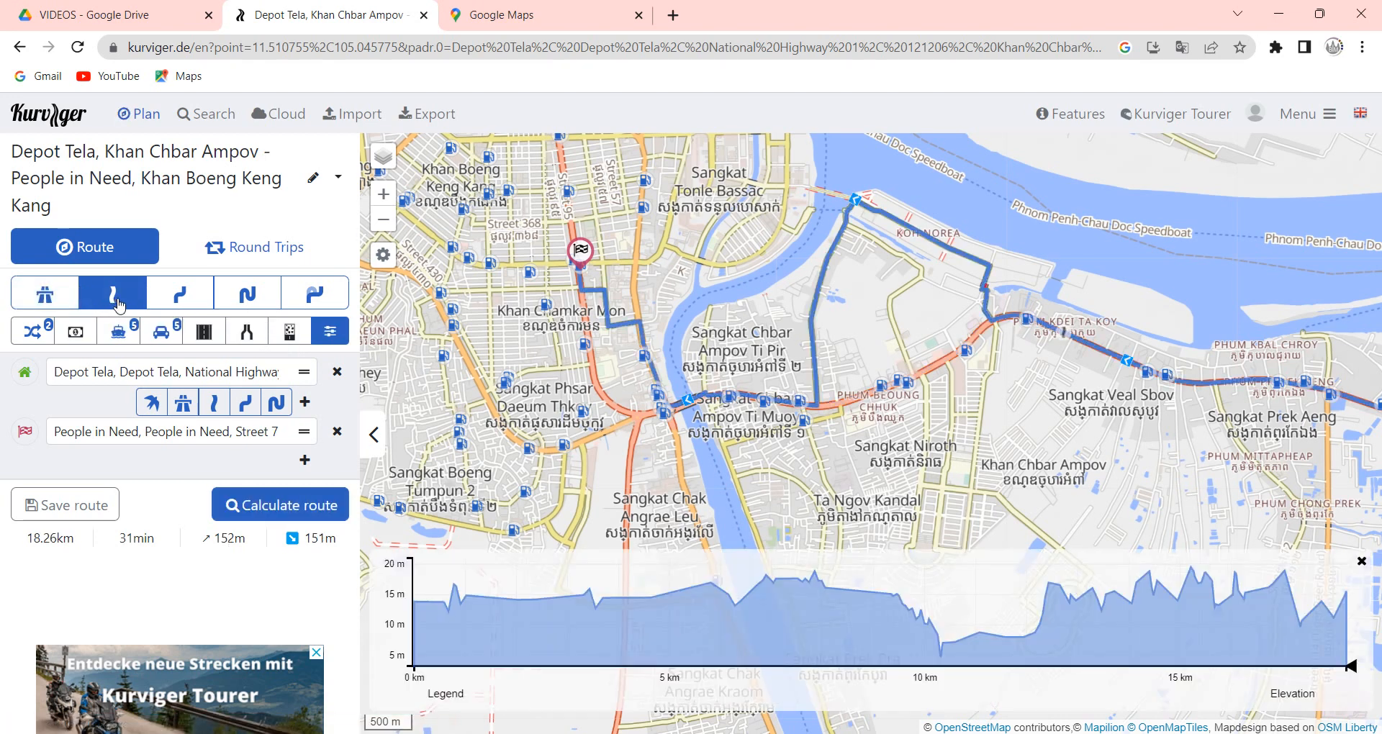
{"action": "left_click", "coordinate": [195, 294]}
{"action": "scroll", "coordinate": [1245, 425], "scroll_direction": "up", "scroll_amount": 3}
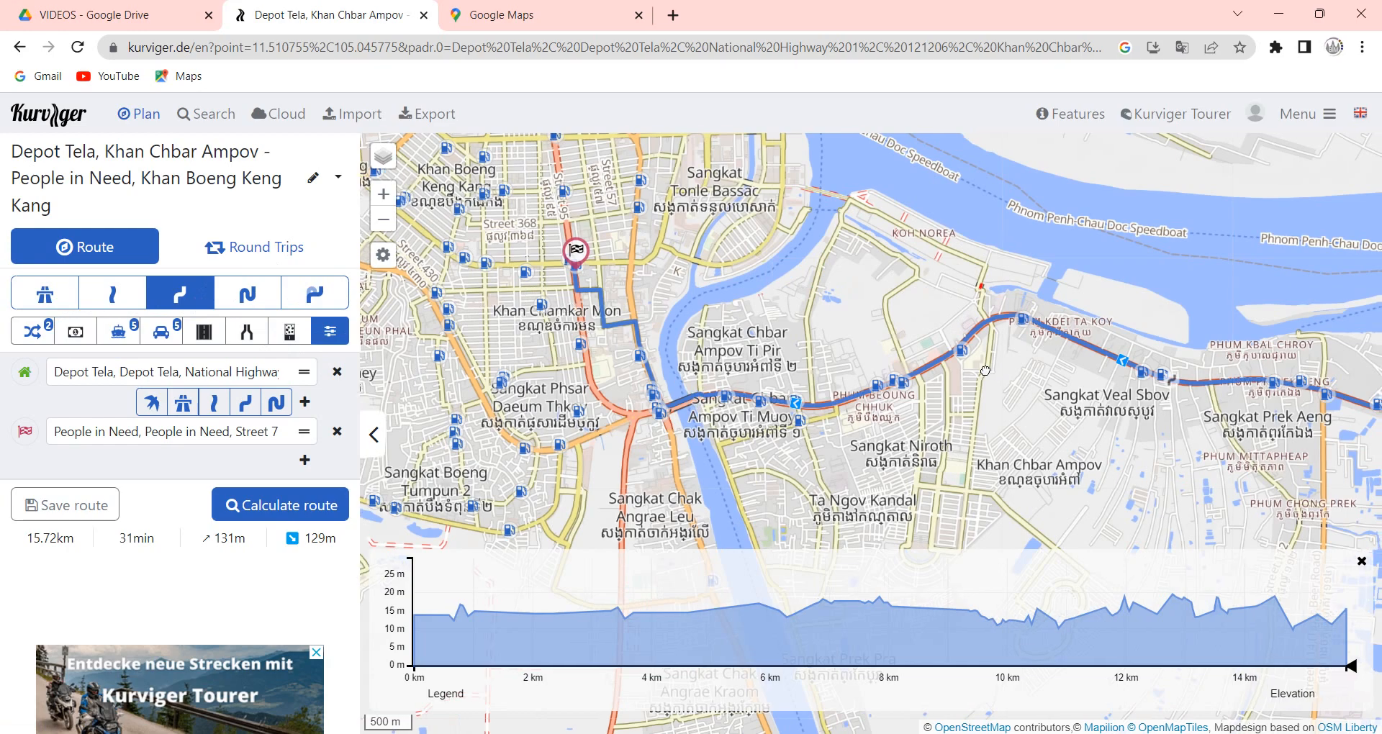
{"action": "left_click_drag", "start_coordinate": [716, 345], "coordinate": [1085, 397]}
{"action": "scroll", "coordinate": [490, 383], "scroll_direction": "up", "scroll_amount": 1}
{"action": "left_click_drag", "start_coordinate": [547, 390], "coordinate": [954, 536]}
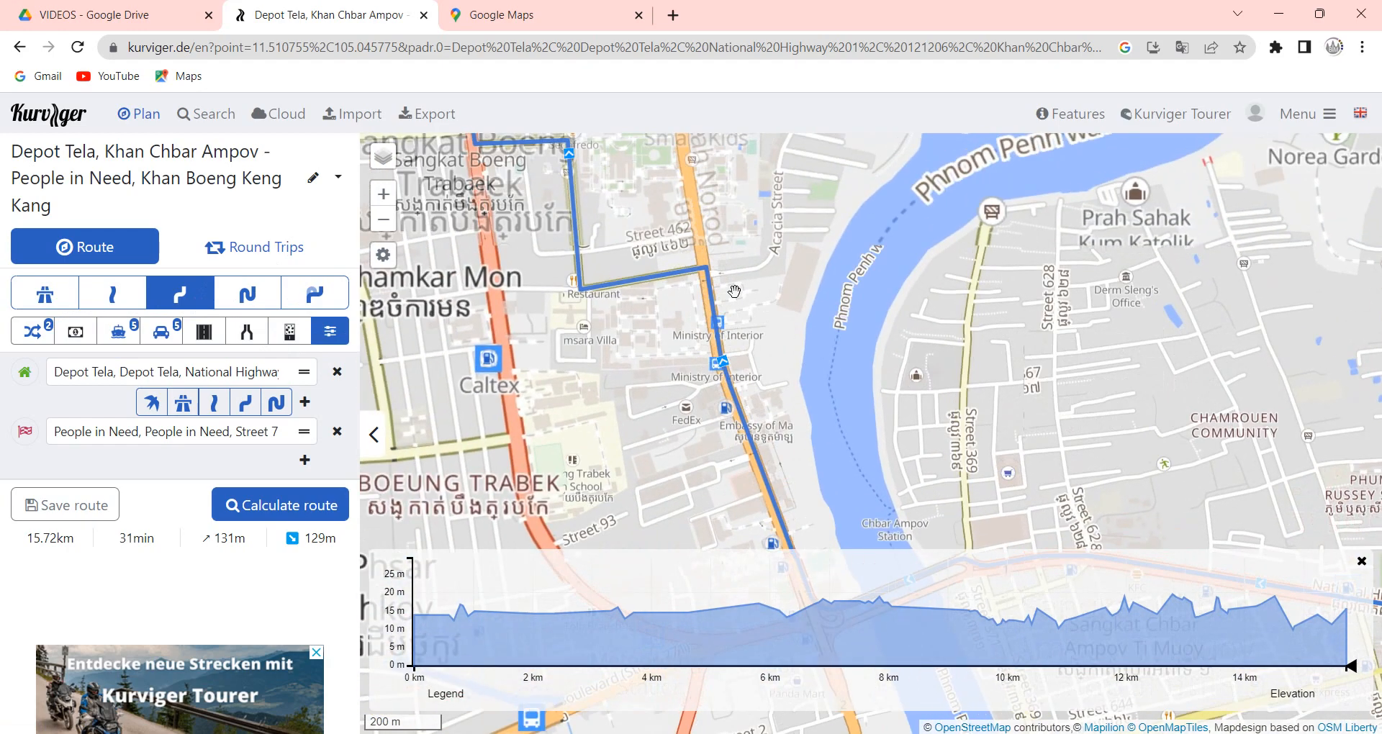
{"action": "scroll", "coordinate": [678, 292], "scroll_direction": "down", "scroll_amount": 1}
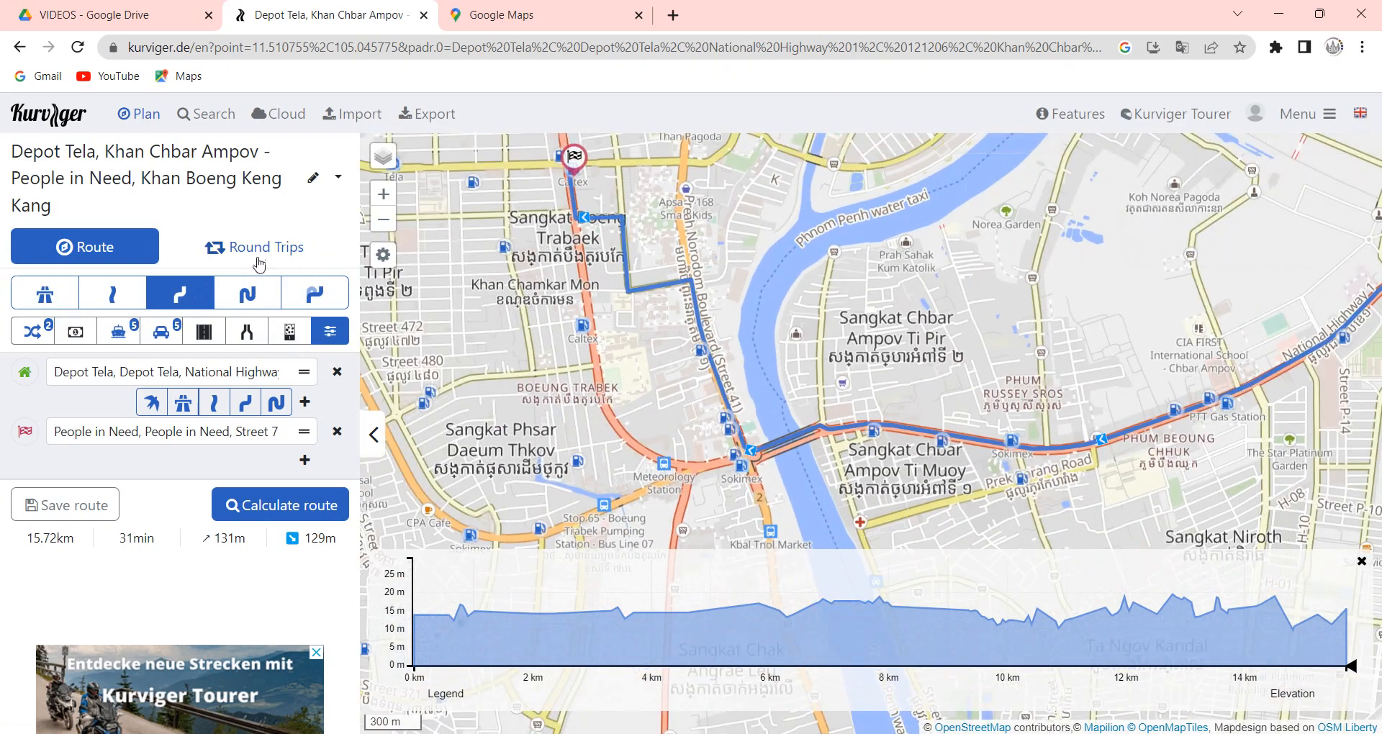
Try the extra winding routing style and return the route to the motorway routing style
{"action": "left_click", "coordinate": [247, 293]}
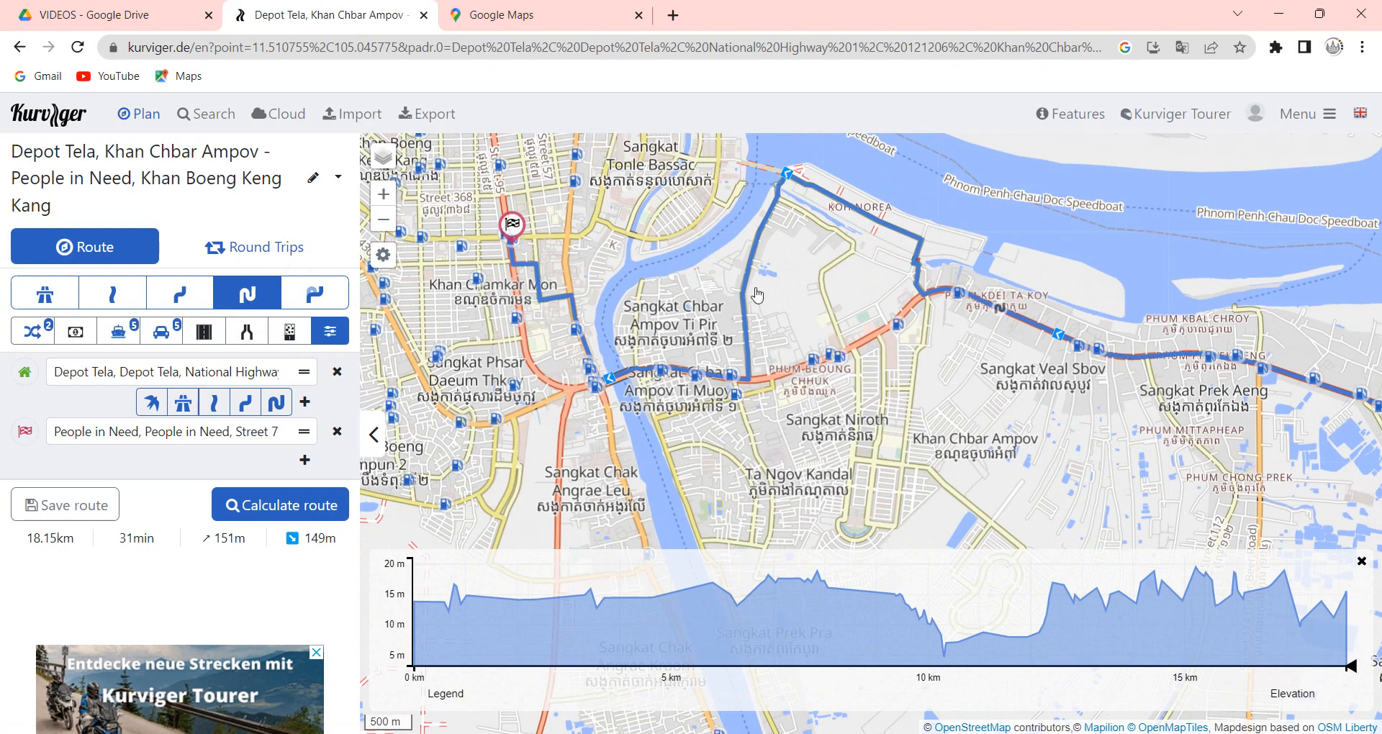
{"action": "left_click", "coordinate": [180, 293]}
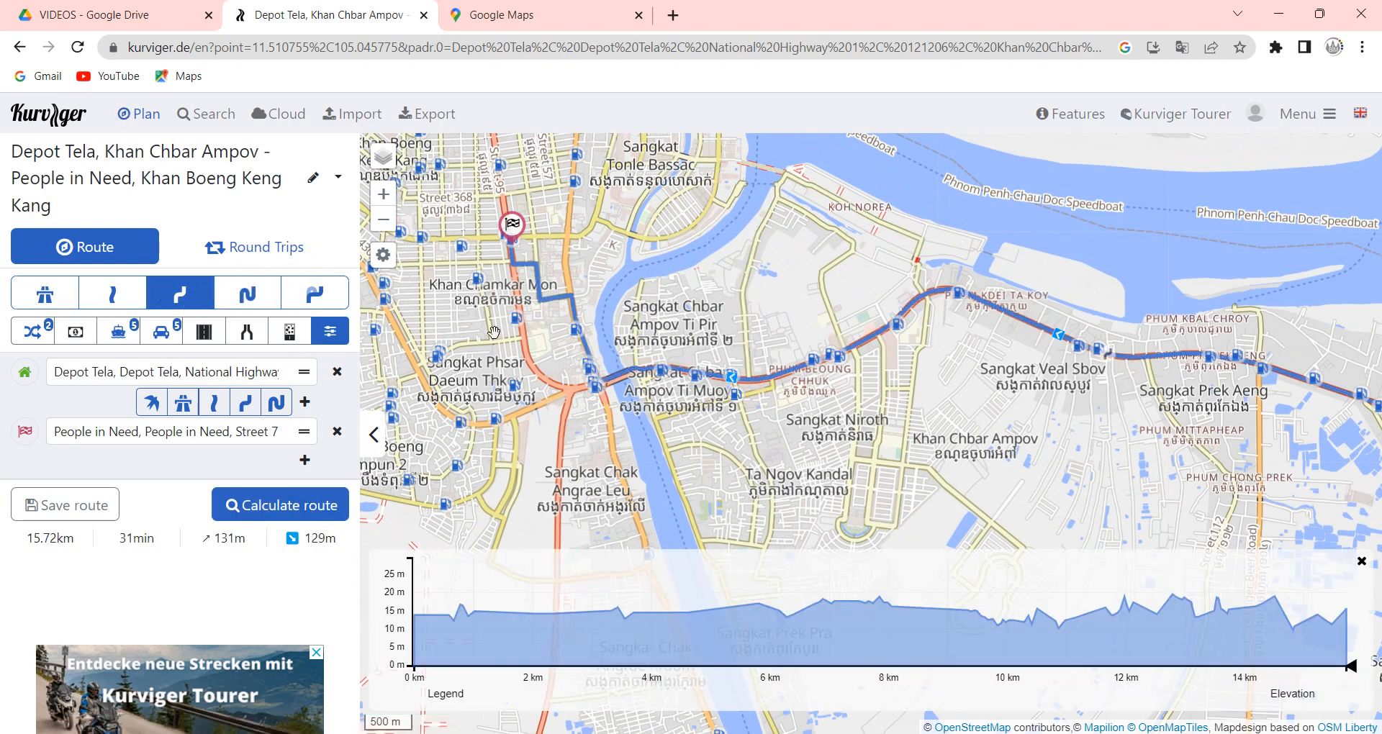
{"action": "left_click", "coordinate": [45, 293]}
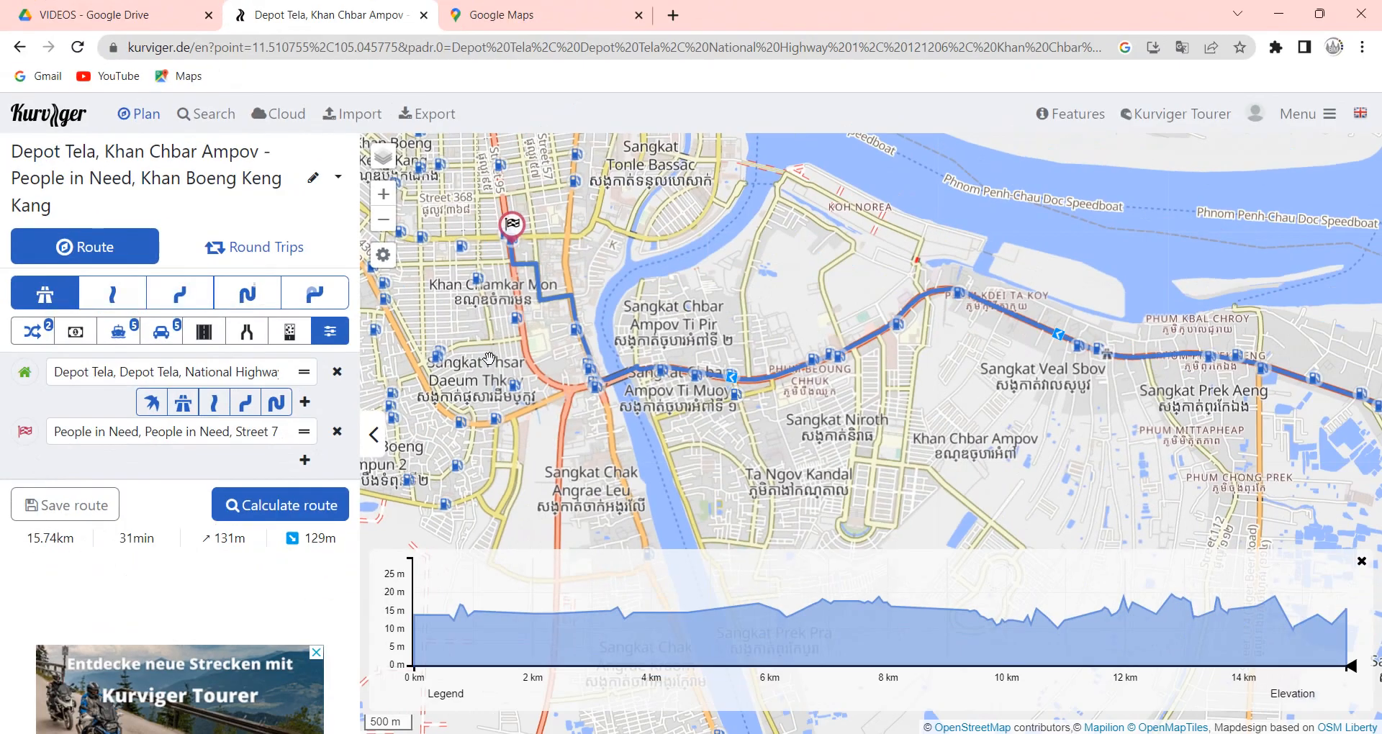
{"action": "mouse_move", "coordinate": [588, 371]}
{"action": "left_mouse_down"}
{"action": "mouse_move", "coordinate": [554, 277]}
{"action": "mouse_move", "coordinate": [677, 401]}
{"action": "mouse_move", "coordinate": [575, 377]}
{"action": "left_mouse_up"}
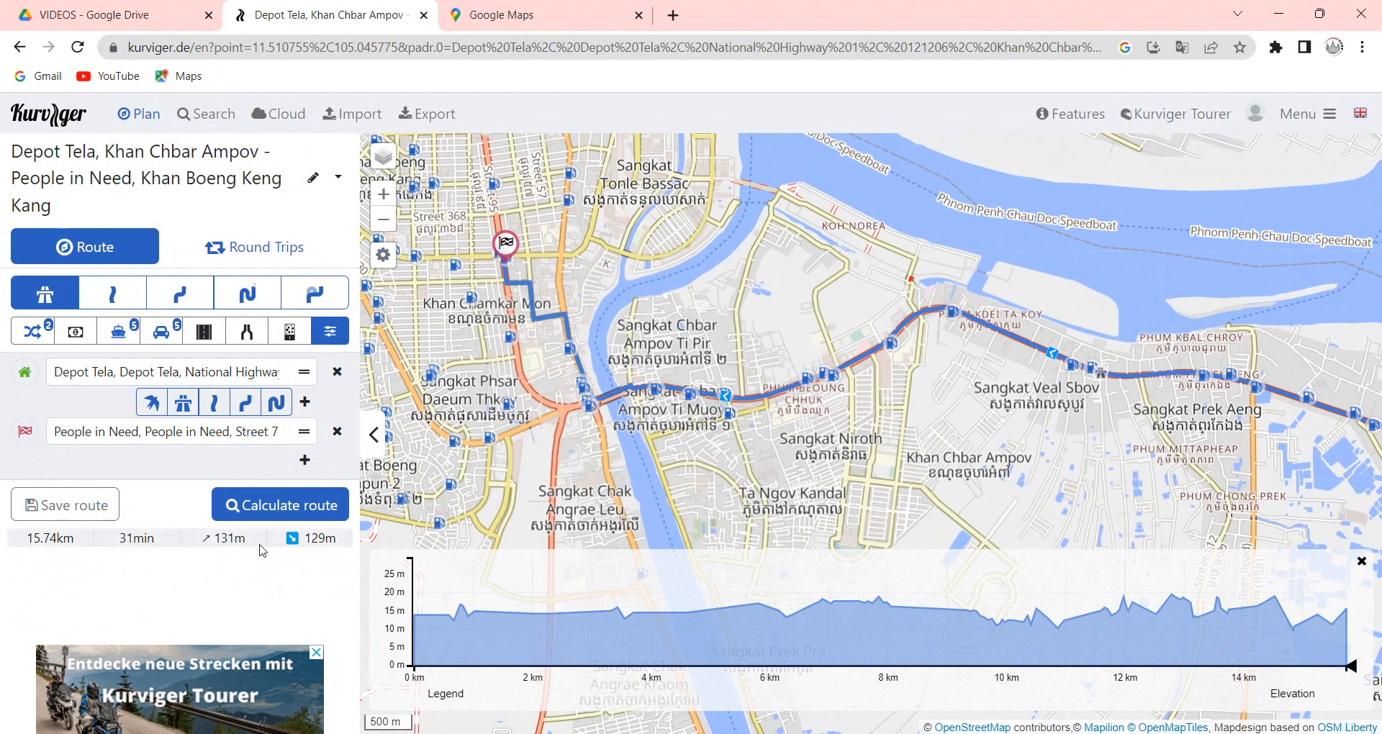
{"action": "scroll", "coordinate": [1048, 440], "scroll_direction": "down", "scroll_amount": 1}
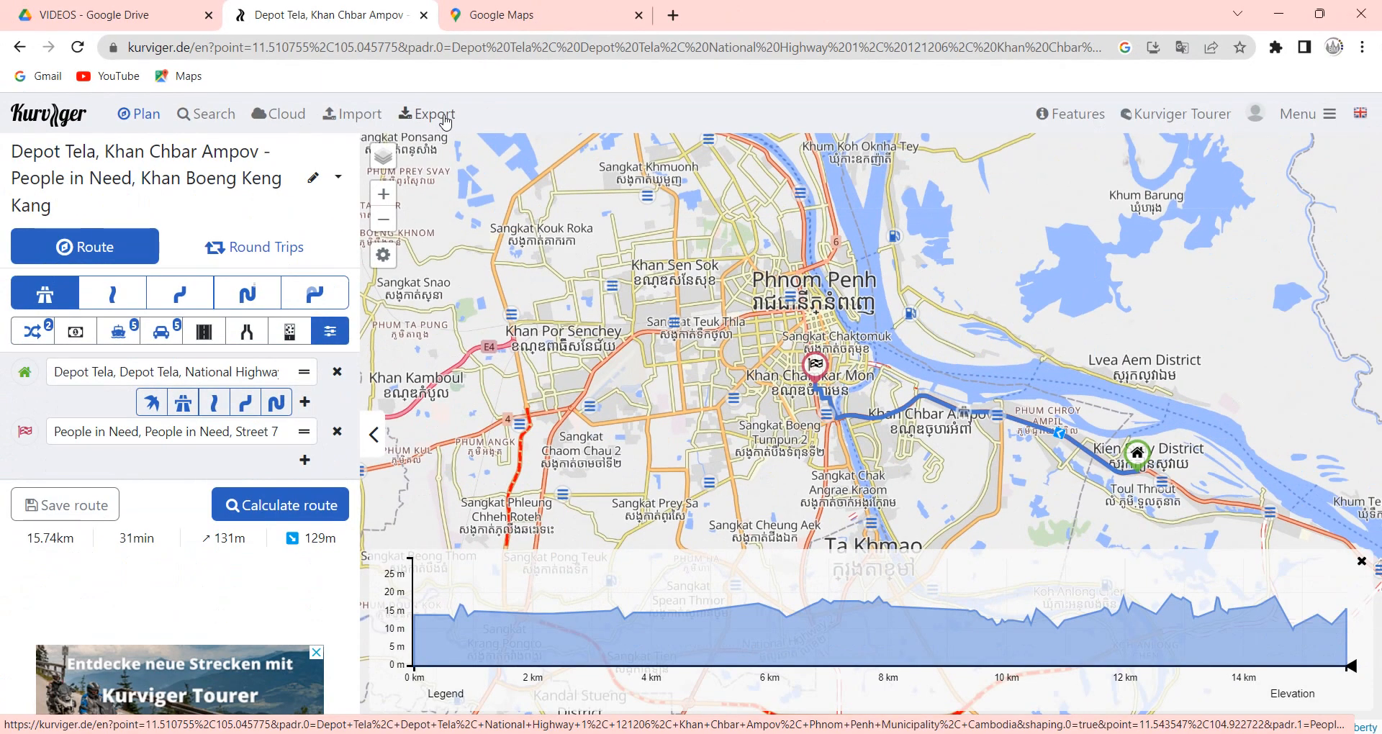
Export the route as a GPX (*.gpx) file containing only the track
{"action": "left_click", "coordinate": [446, 122]}
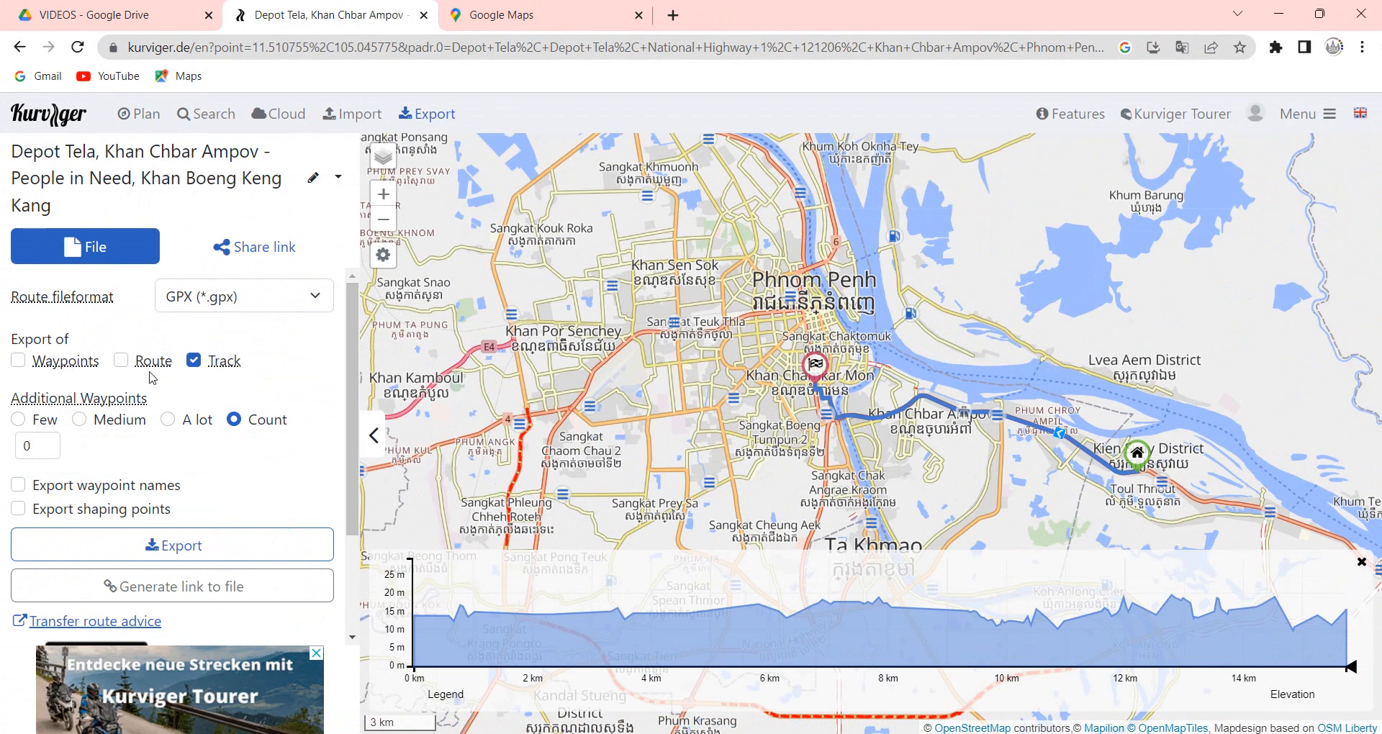
{"action": "mouse_move", "coordinate": [223, 370]}
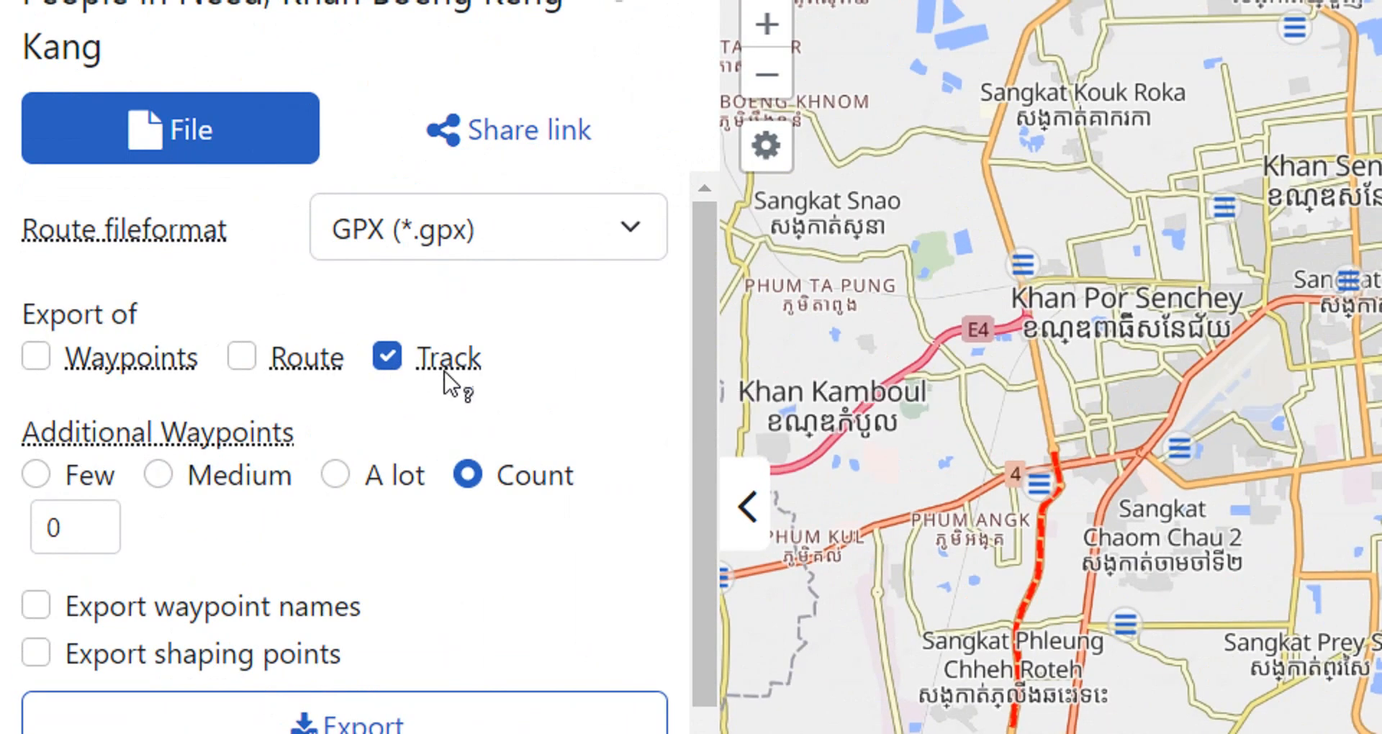
{"action": "left_click", "coordinate": [554, 223]}
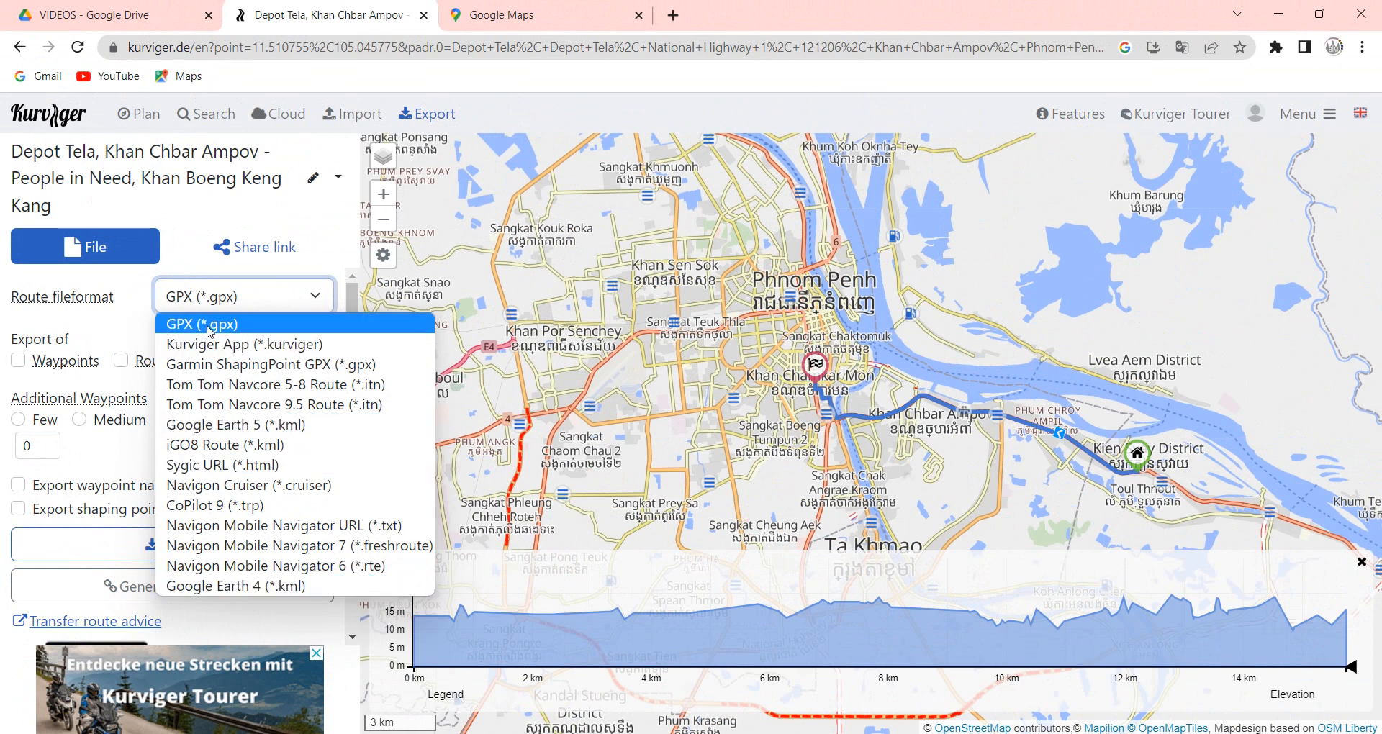
{"action": "left_click", "coordinate": [210, 325]}
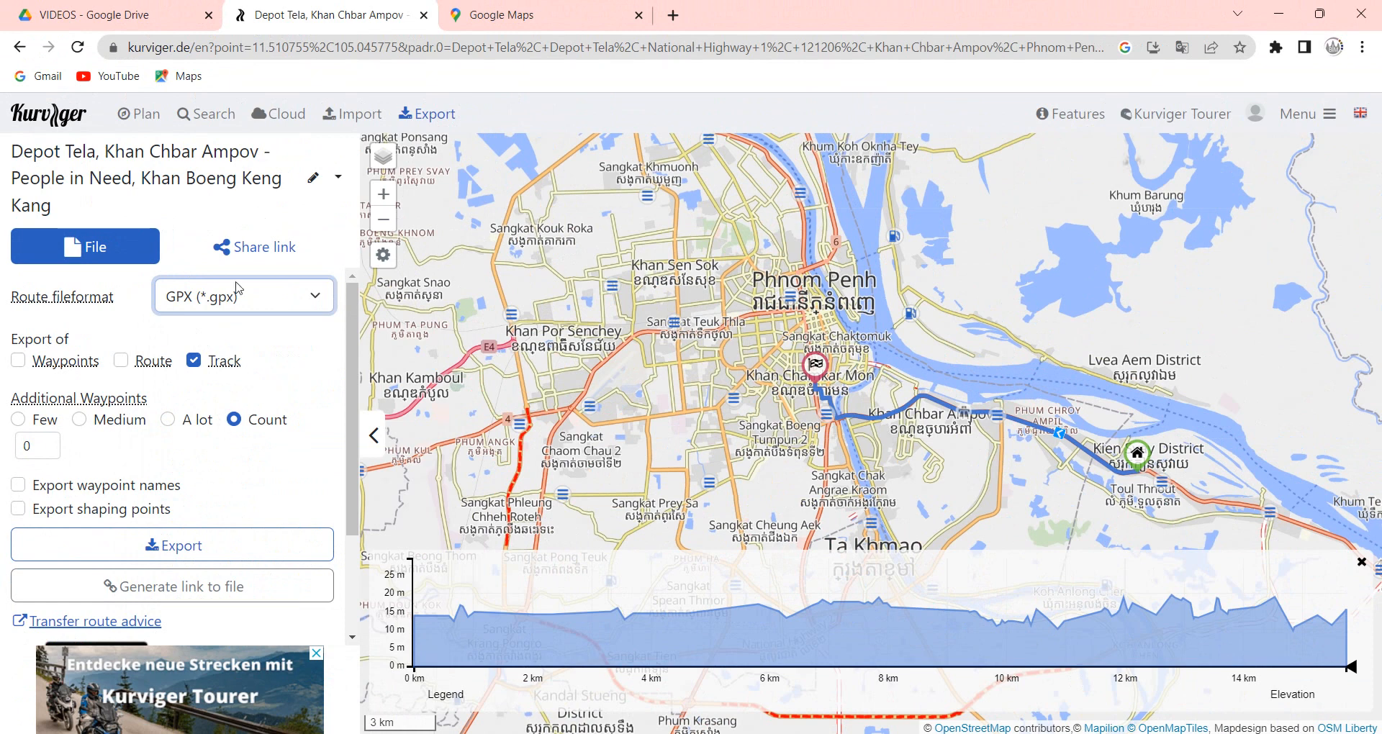
{"action": "left_click", "coordinate": [152, 545]}
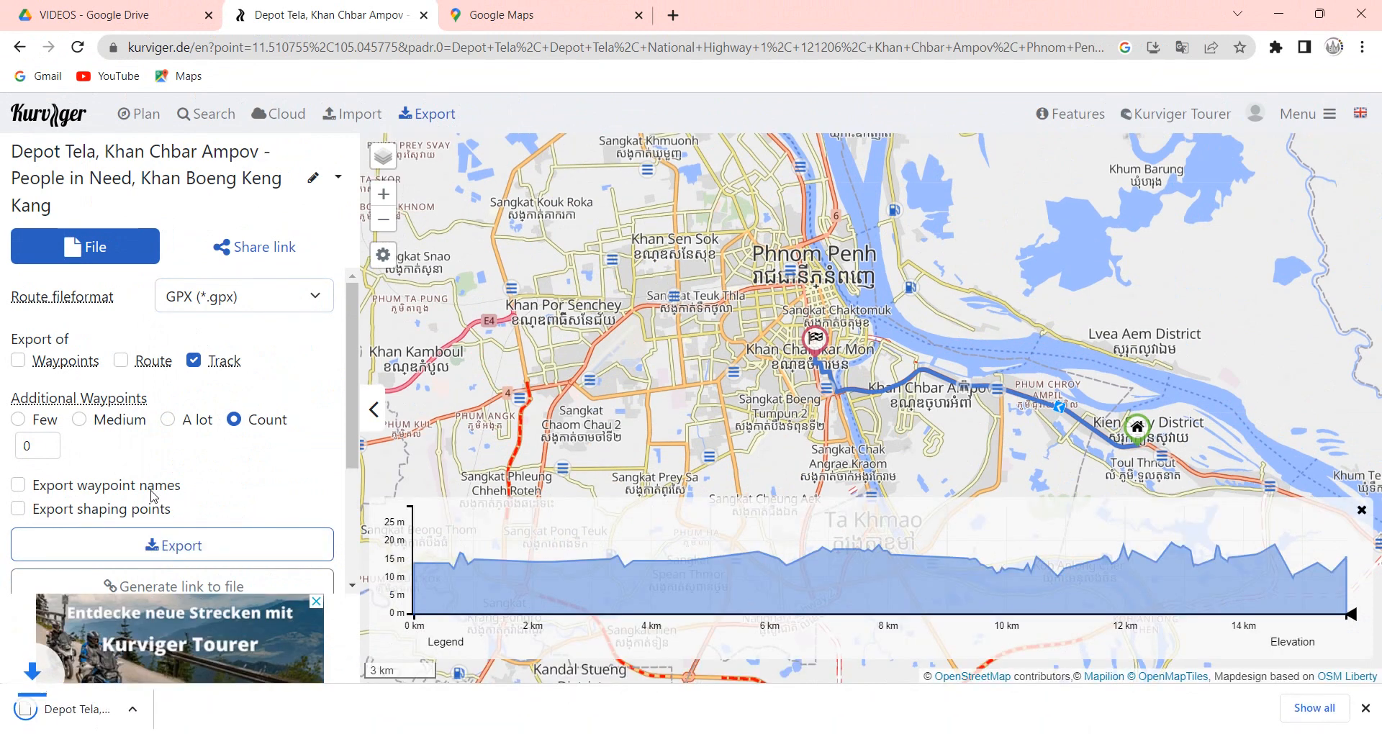
Show the exported GPX file in the Downloads folder and place a copy of it in the Desktop folder
{"action": "left_click", "coordinate": [192, 709]}
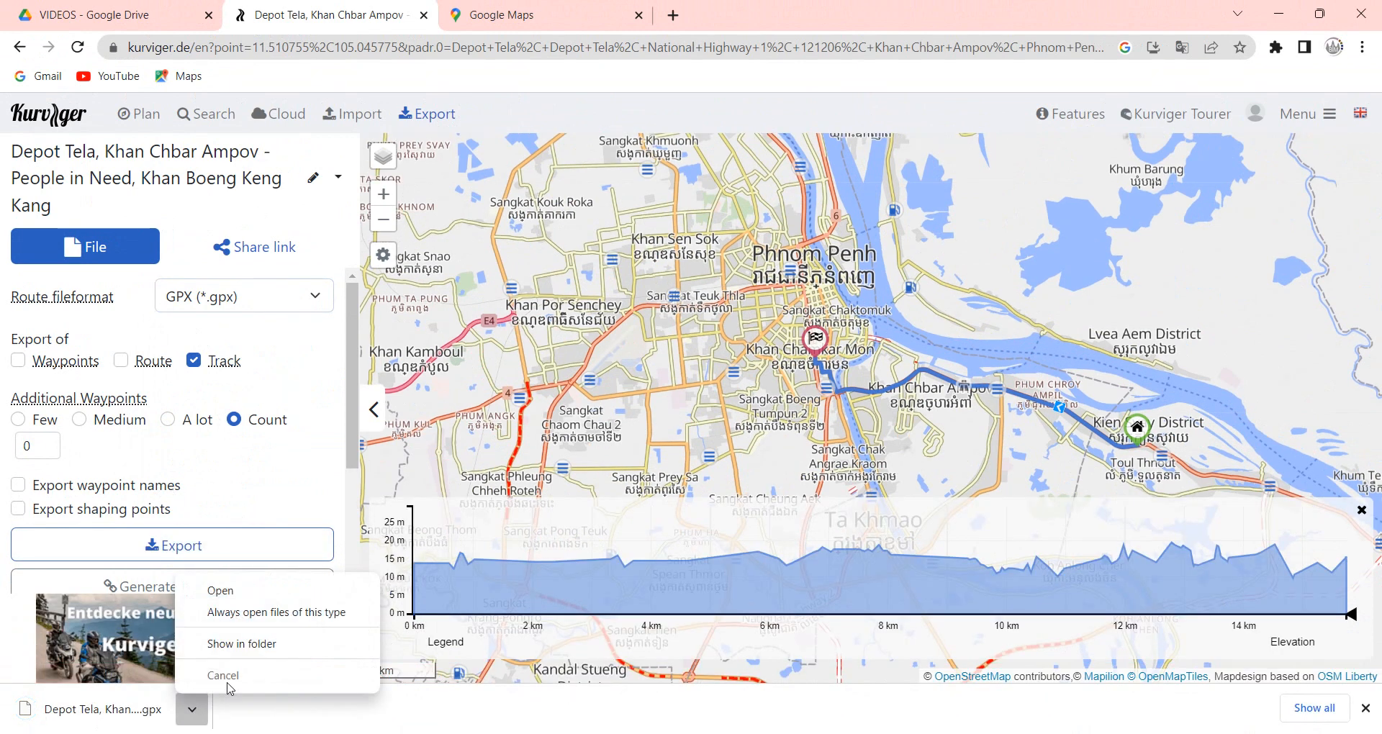
{"action": "left_click", "coordinate": [247, 649]}
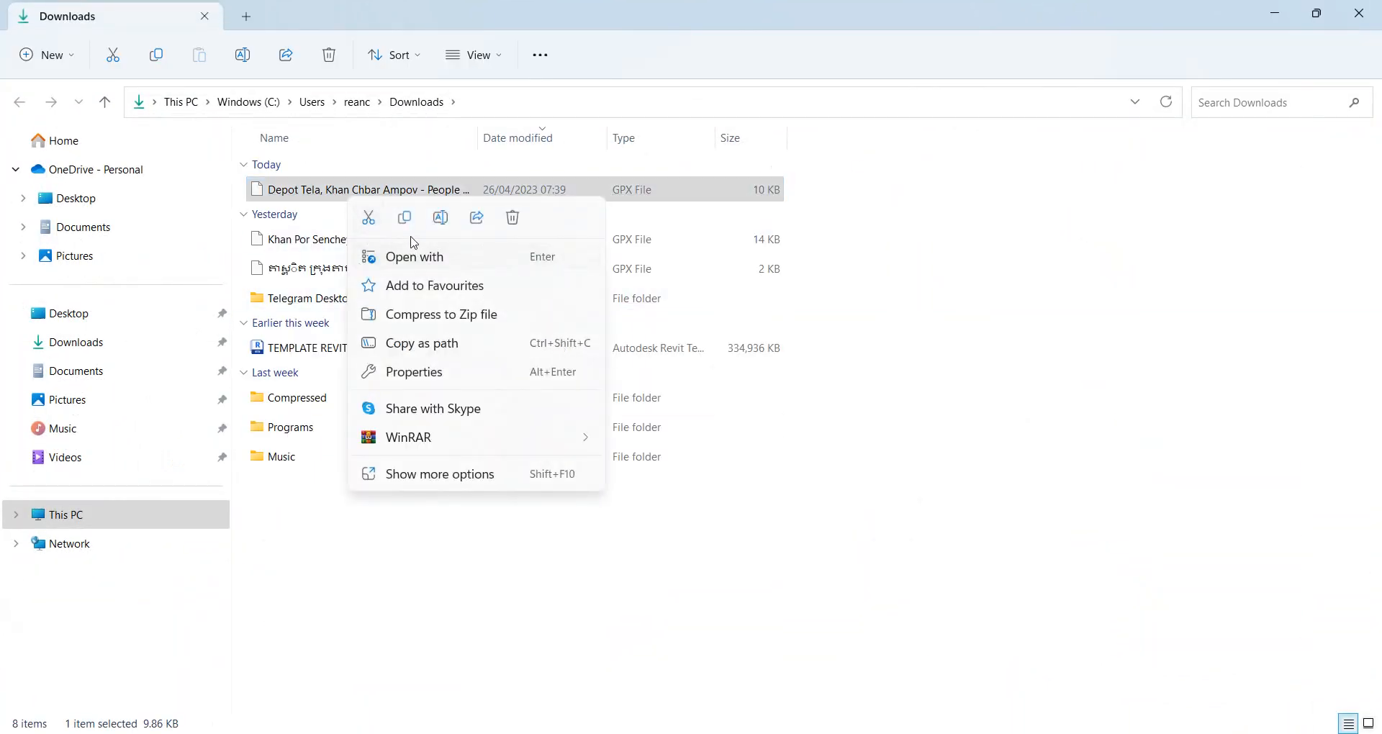
{"action": "key", "text": "Escape"}
{"action": "left_click", "coordinate": [129, 198]}
{"action": "right_click", "coordinate": [638, 262]}
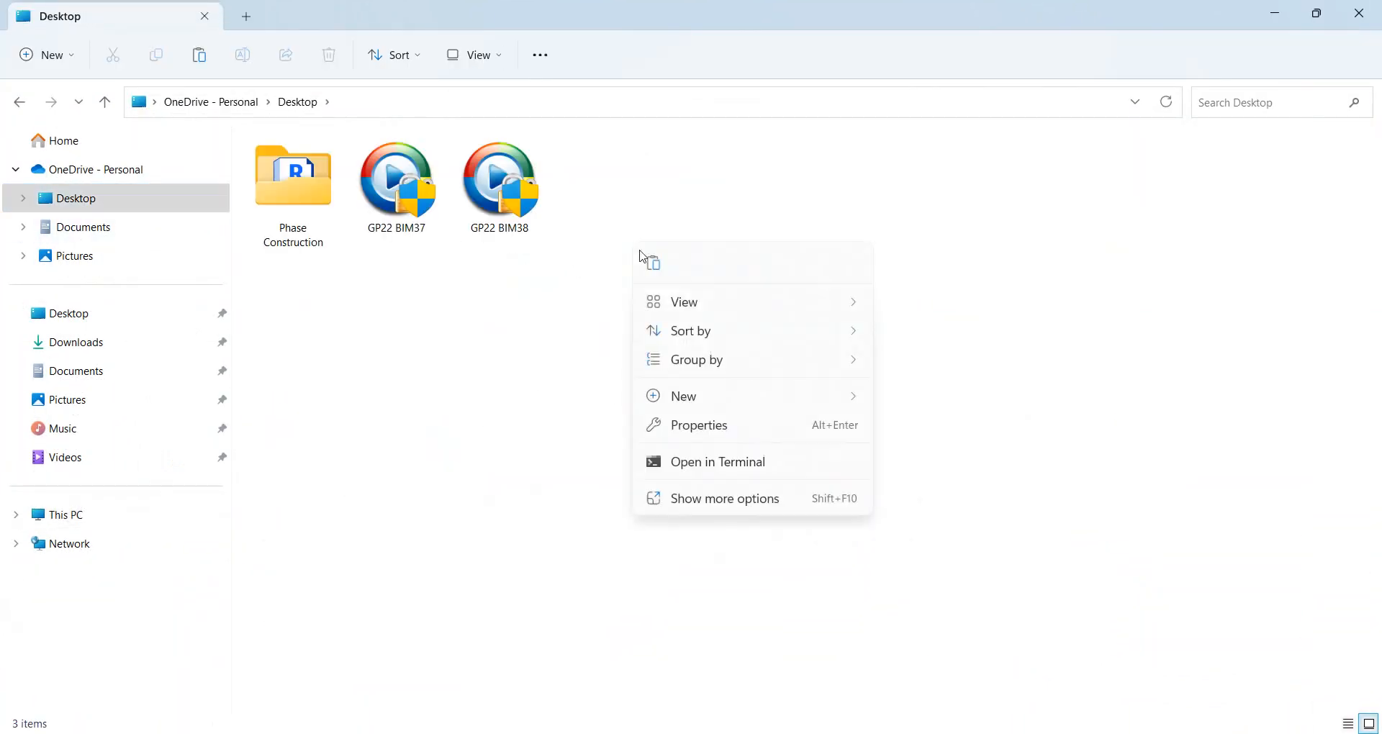
{"action": "left_click", "coordinate": [672, 265]}
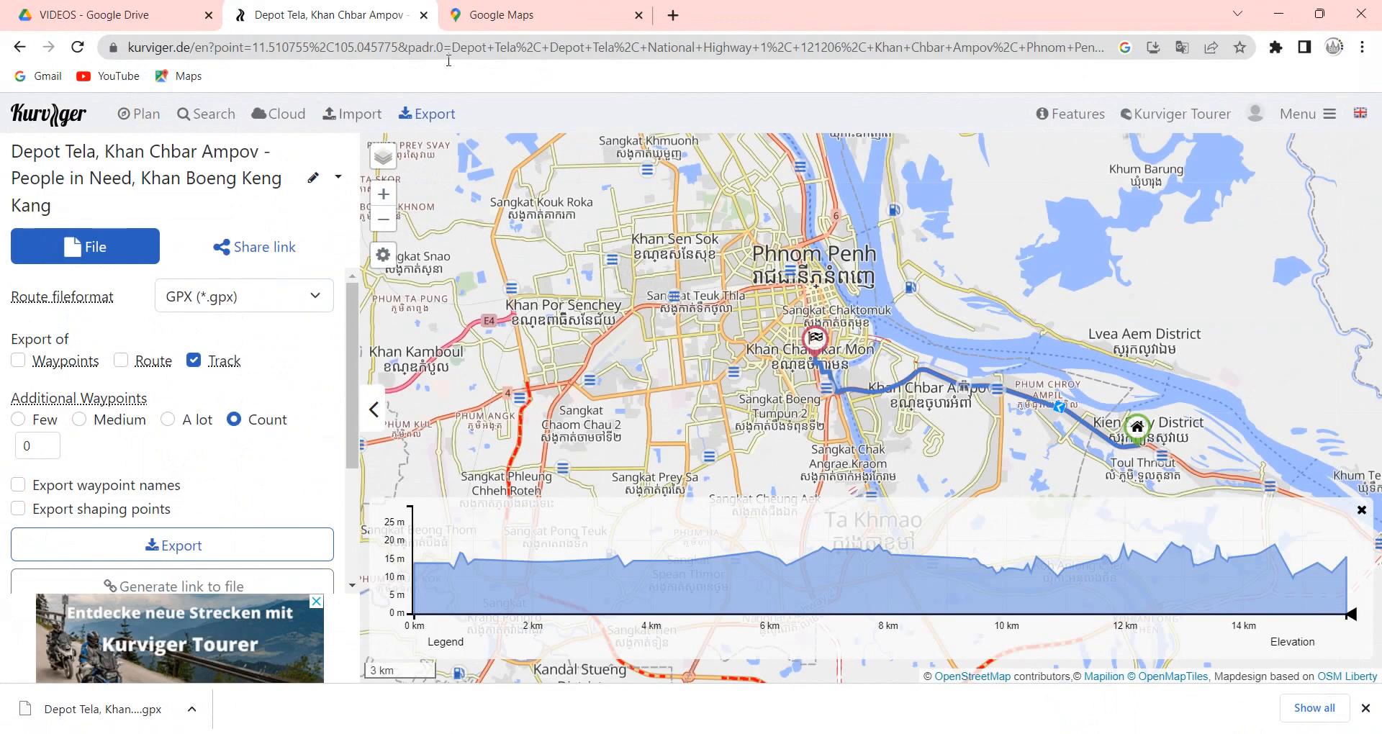
Switch to Google Earth Pro and enlarge the globe
{"action": "mouse_move", "coordinate": [506, 732]}
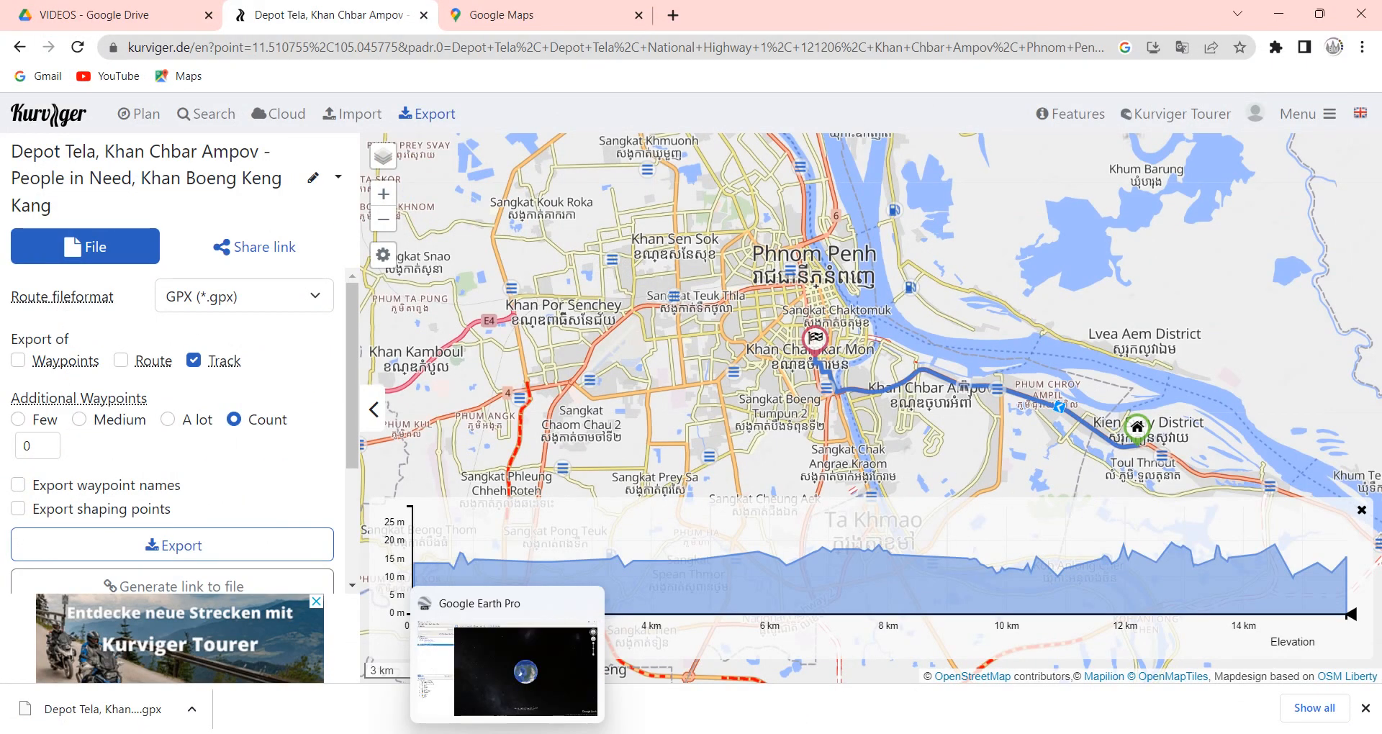
{"action": "left_click", "coordinate": [506, 669]}
{"action": "scroll", "coordinate": [821, 371], "scroll_direction": "up", "scroll_amount": 3}
{"action": "scroll", "coordinate": [821, 371], "scroll_direction": "up", "scroll_amount": 3}
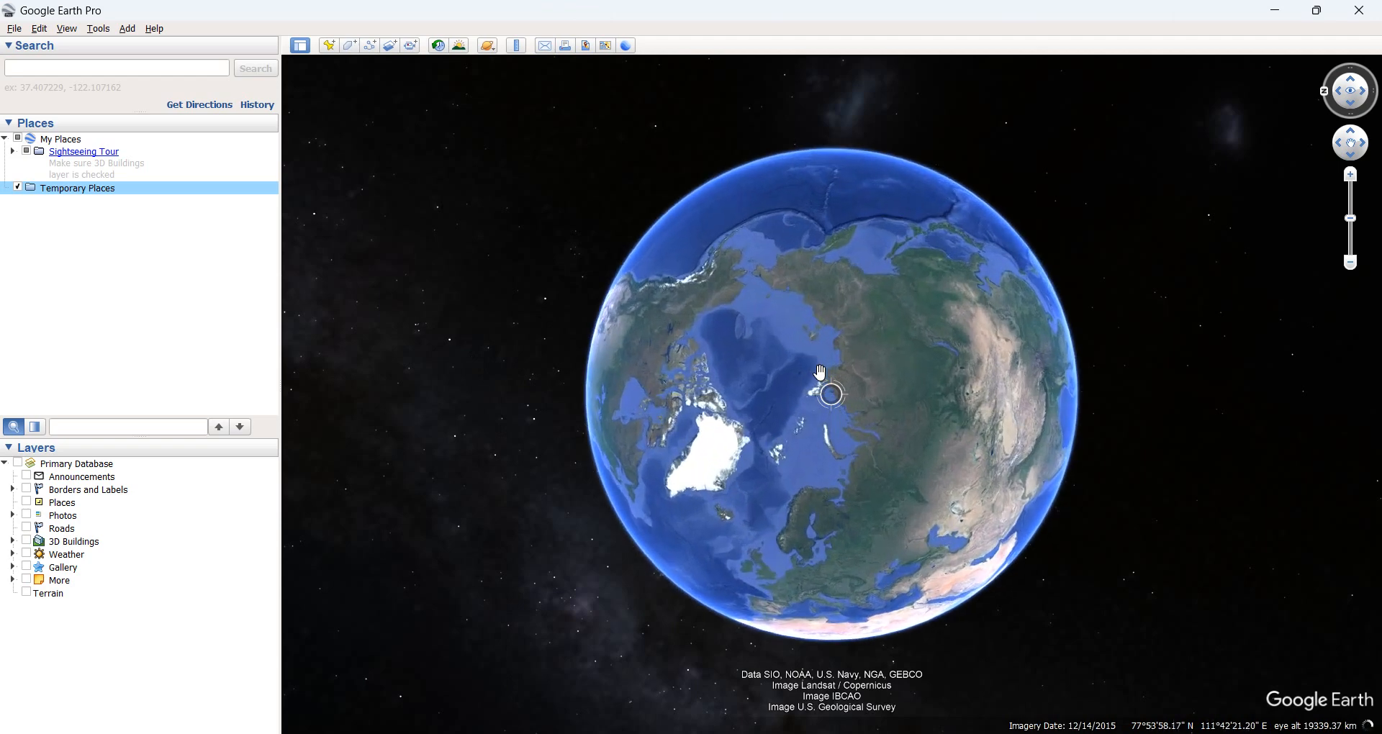
{"action": "left_click_drag", "start_coordinate": [822, 372], "coordinate": [459, 417]}
{"action": "left_click_drag", "start_coordinate": [665, 234], "coordinate": [1122, 268]}
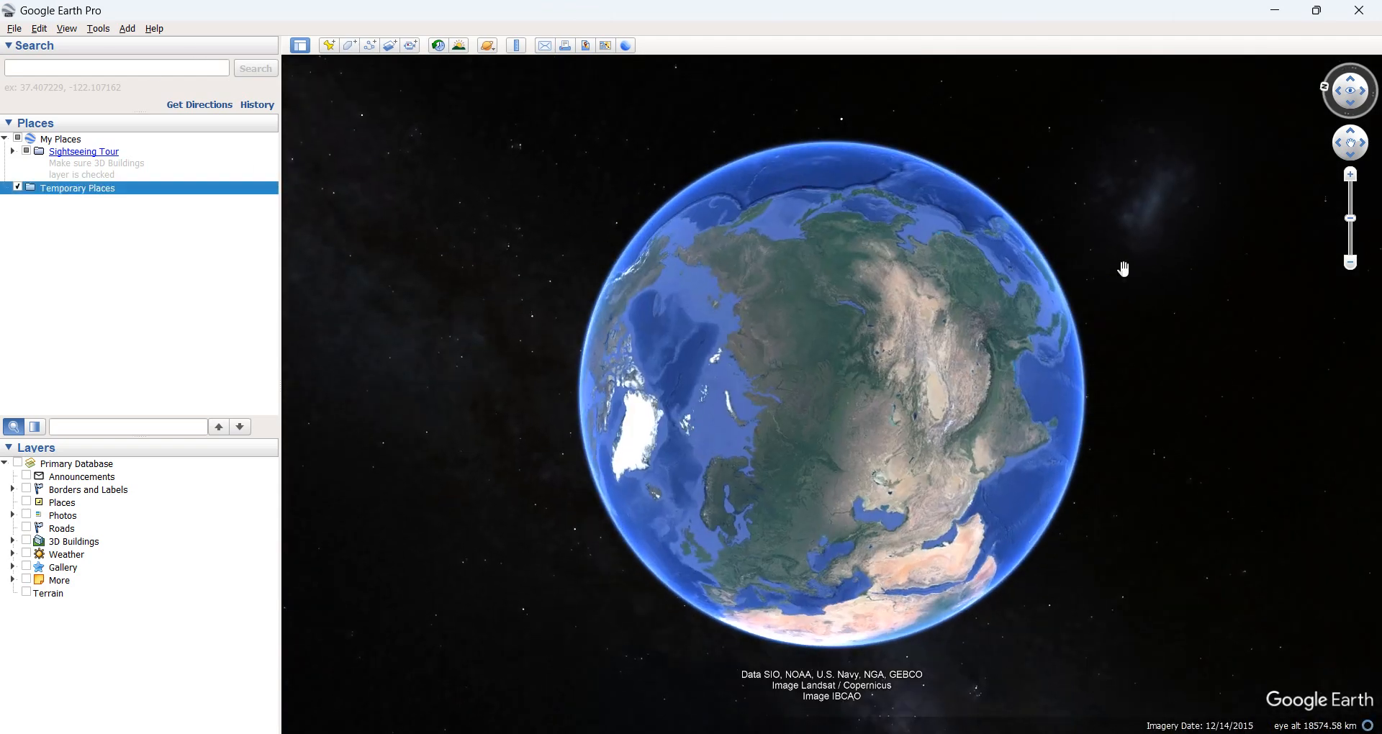
{"action": "left_click_drag", "start_coordinate": [684, 309], "coordinate": [1128, 330]}
{"action": "left_click_drag", "start_coordinate": [647, 342], "coordinate": [1037, 356]}
{"action": "left_click_drag", "start_coordinate": [677, 363], "coordinate": [709, 550]}
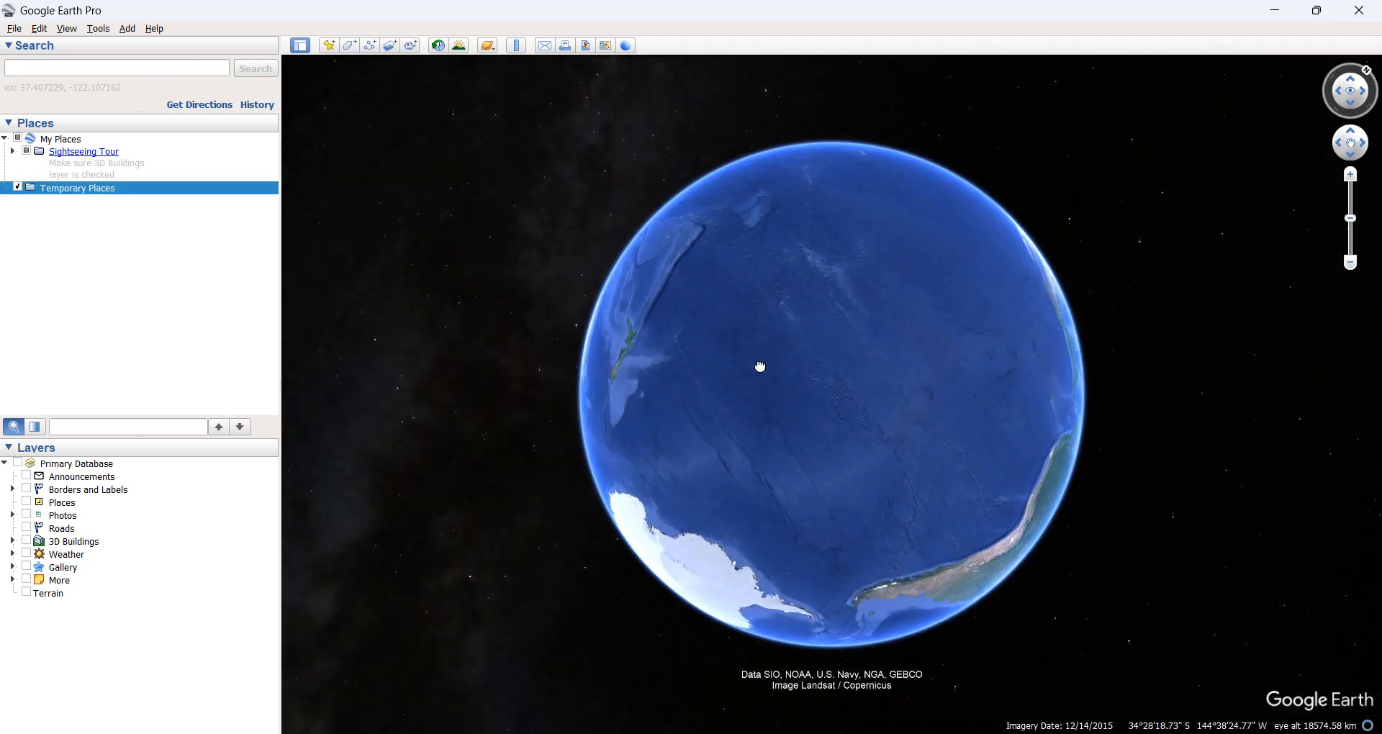
{"action": "left_click_drag", "start_coordinate": [759, 367], "coordinate": [670, 547]}
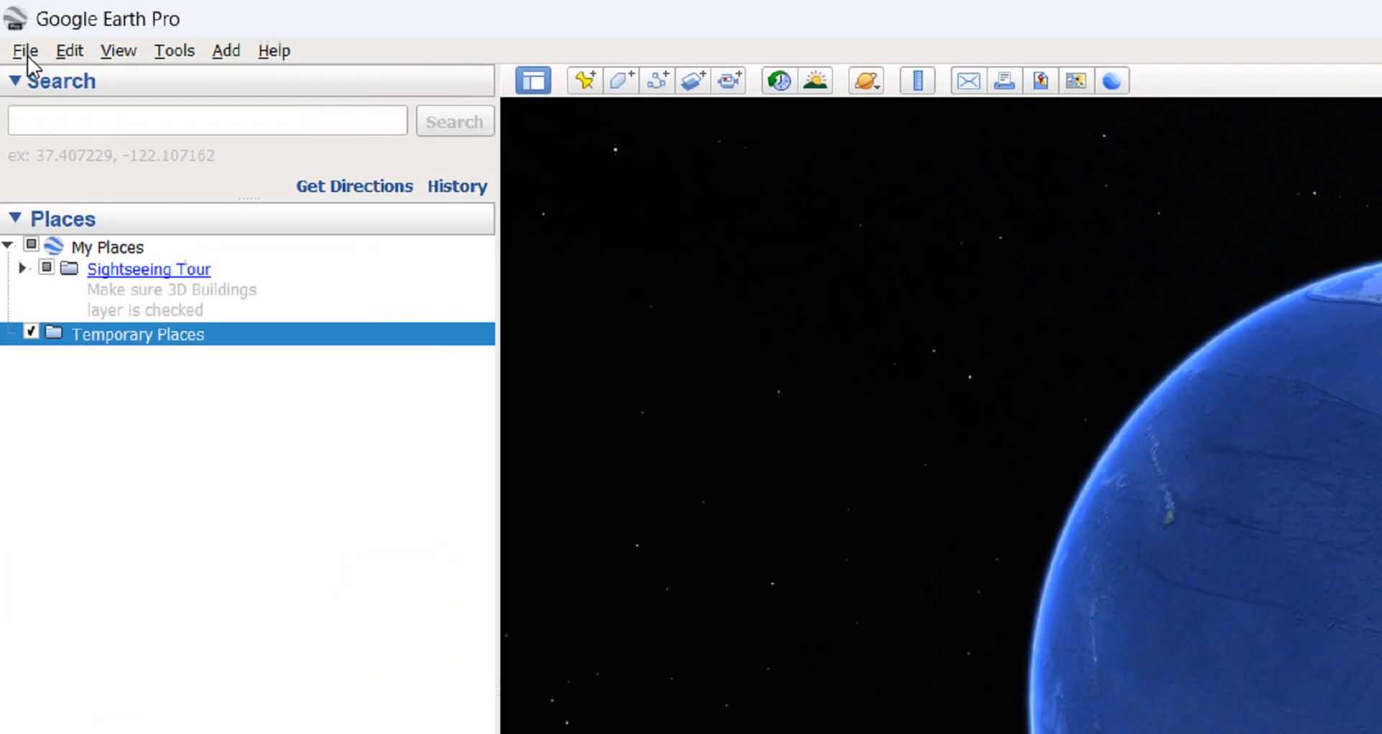
Open the exported GPX file from the Desktop folder with all file types shown, importing it as KML tracks with altitudes adjusted to ground height
{"action": "left_click", "coordinate": [15, 29]}
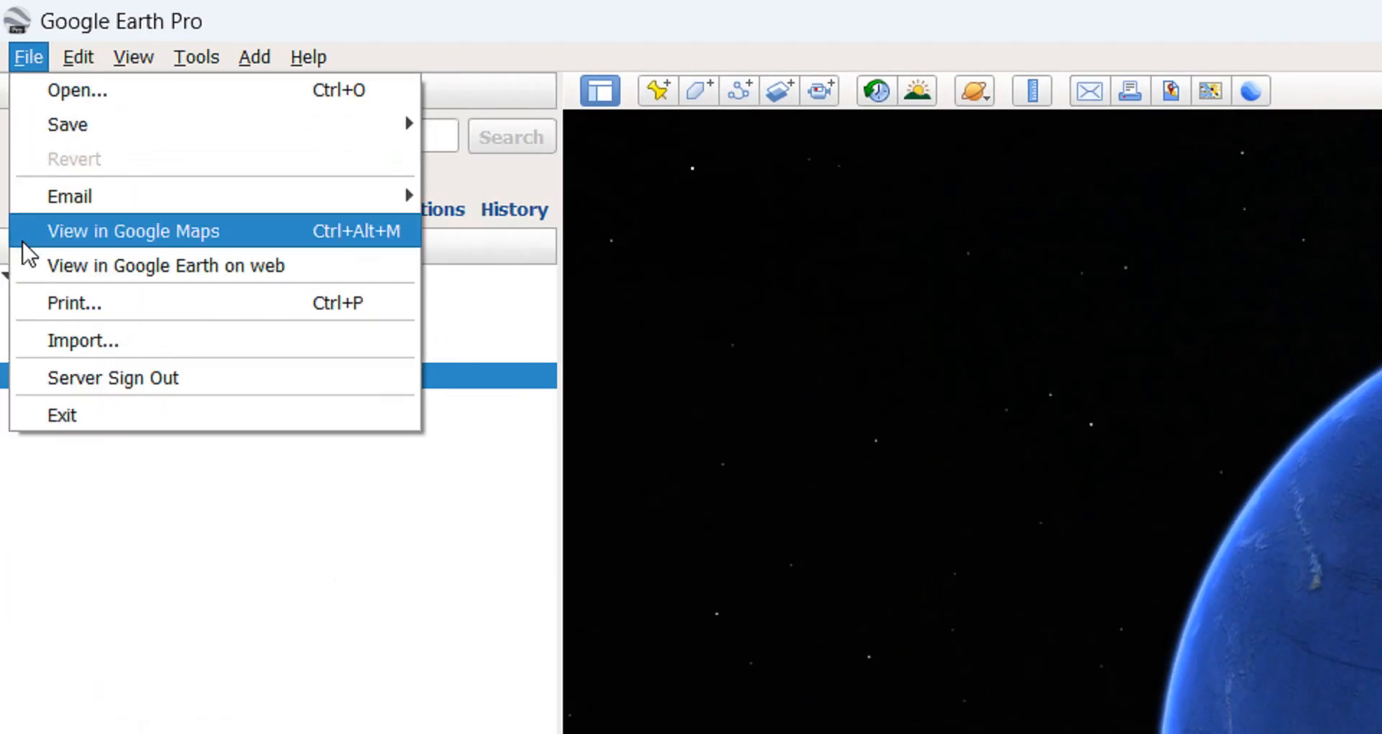
{"action": "left_click", "coordinate": [78, 92]}
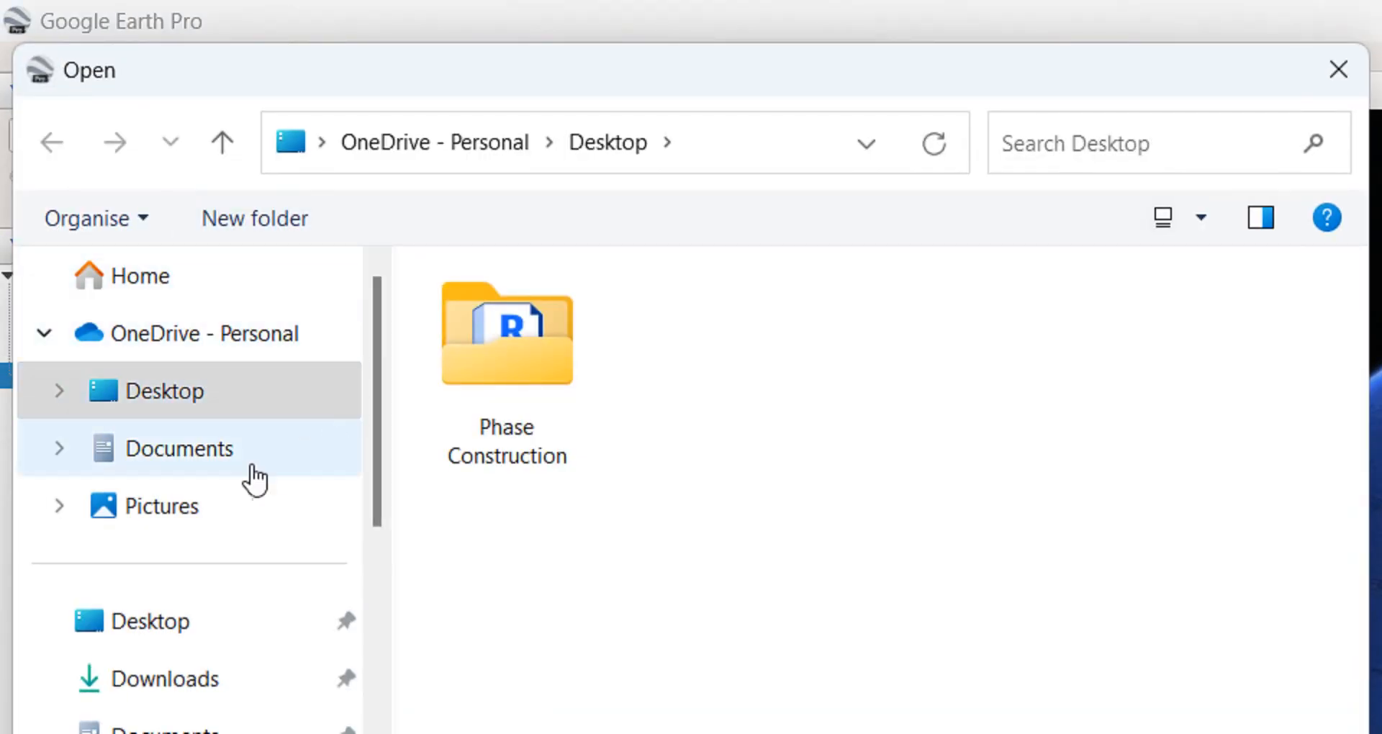
{"action": "left_click", "coordinate": [136, 393]}
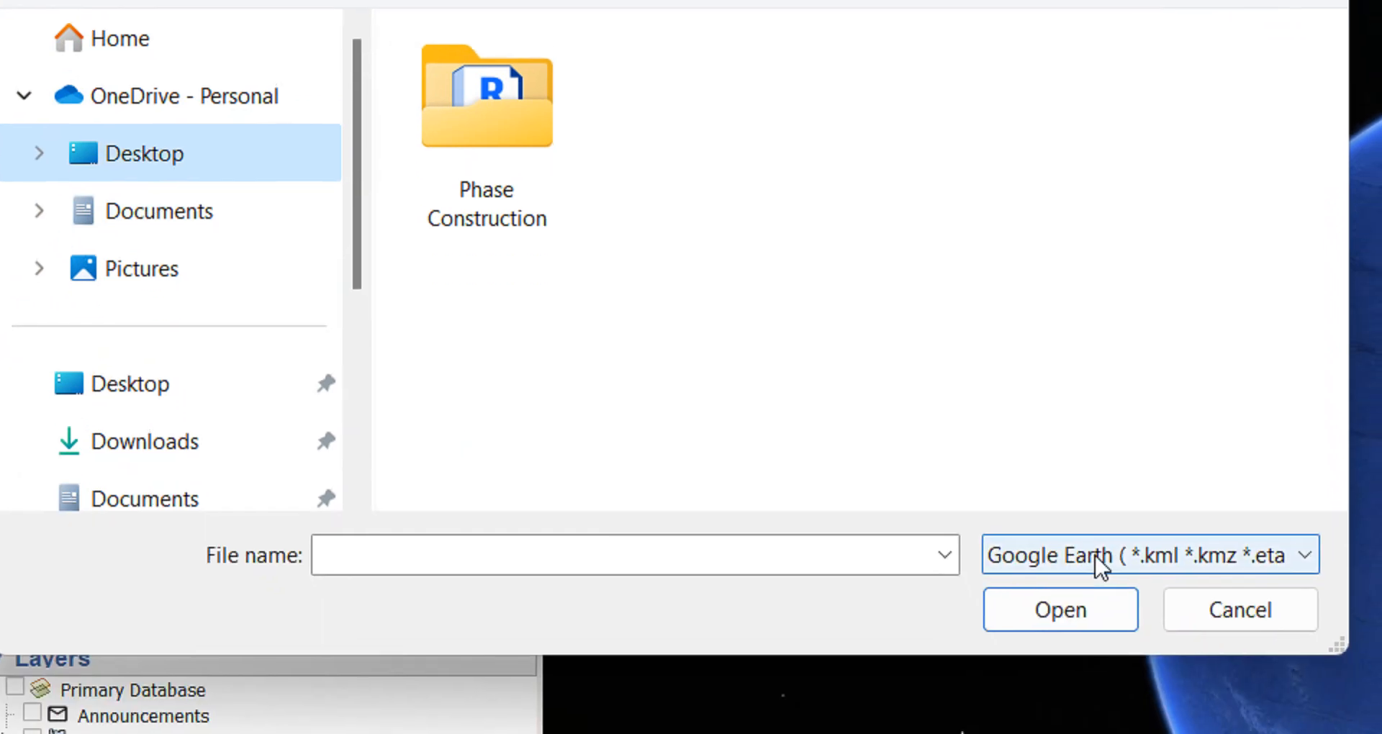
{"action": "left_click", "coordinate": [1099, 565]}
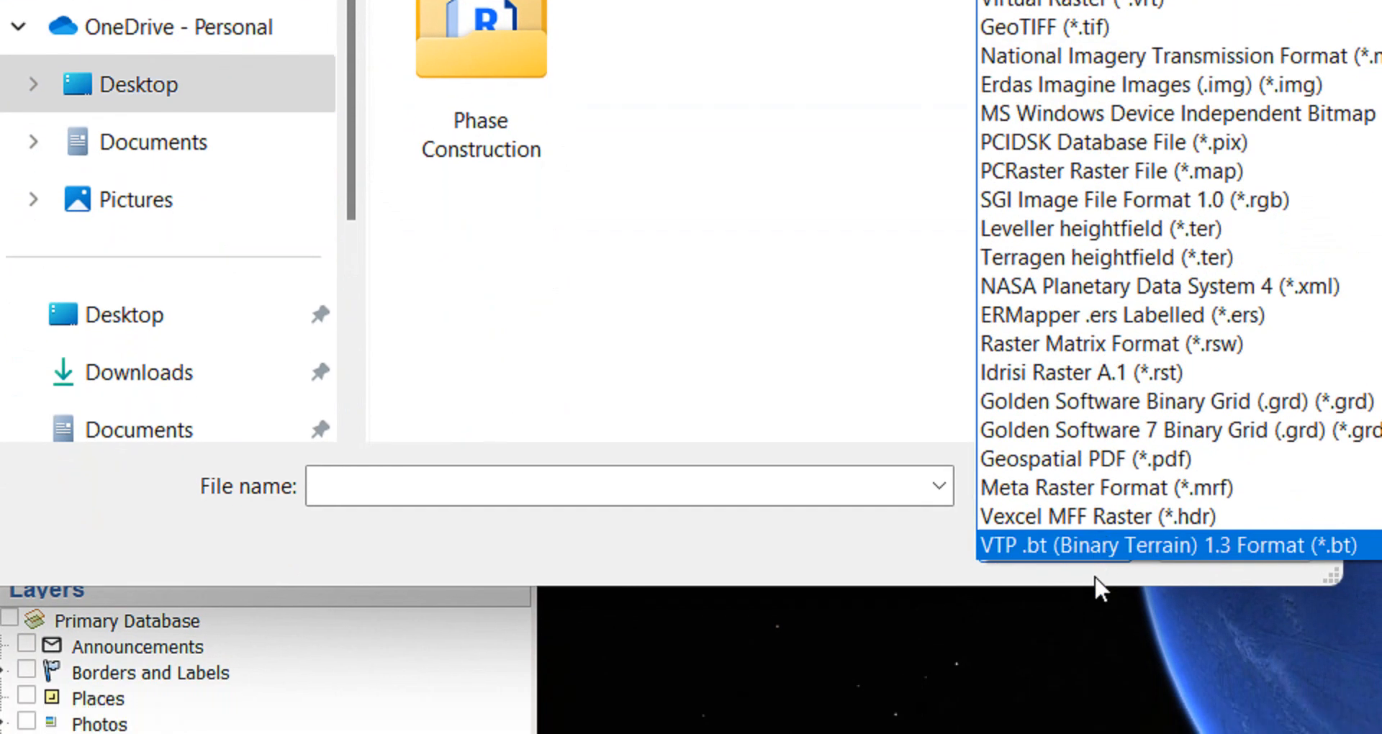
{"action": "scroll", "coordinate": [1085, 530], "scroll_direction": "down", "scroll_amount": 3}
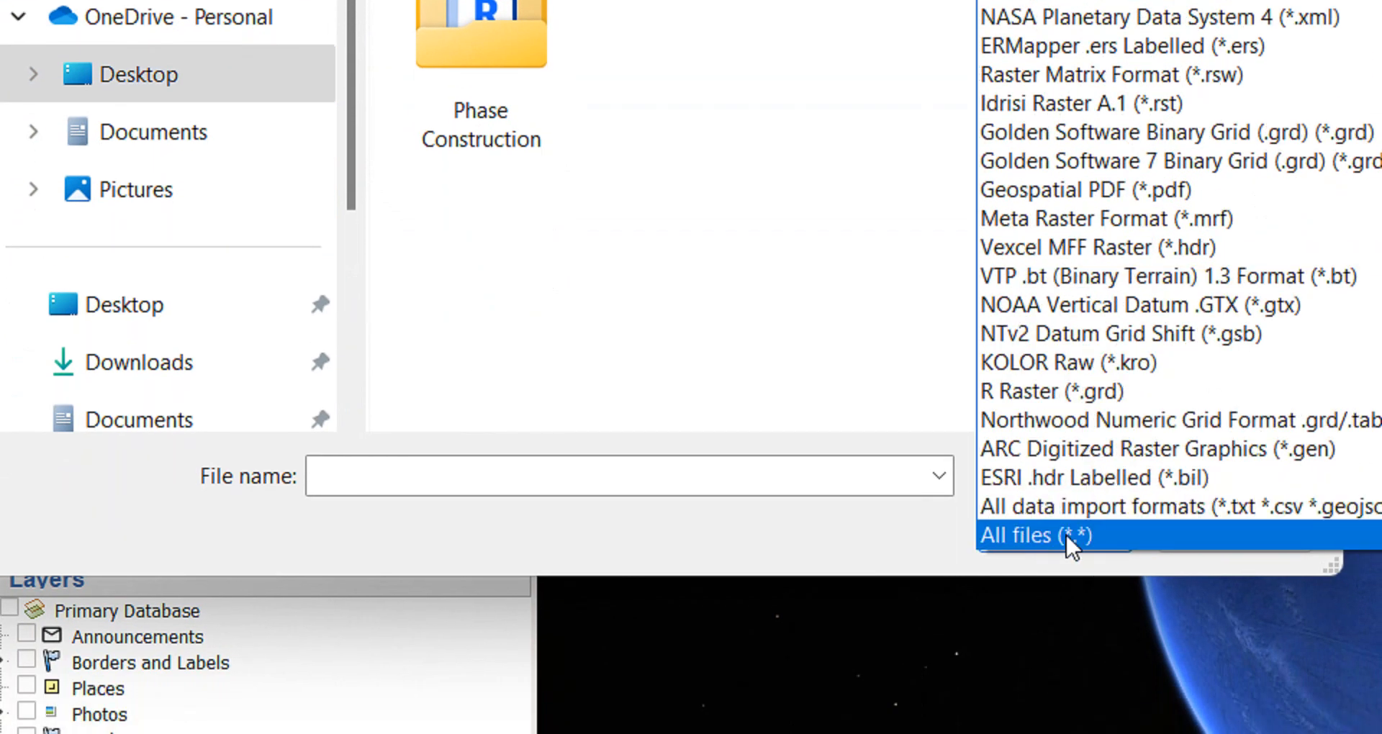
{"action": "left_click", "coordinate": [1067, 539]}
{"action": "double_click", "coordinate": [660, 100]}
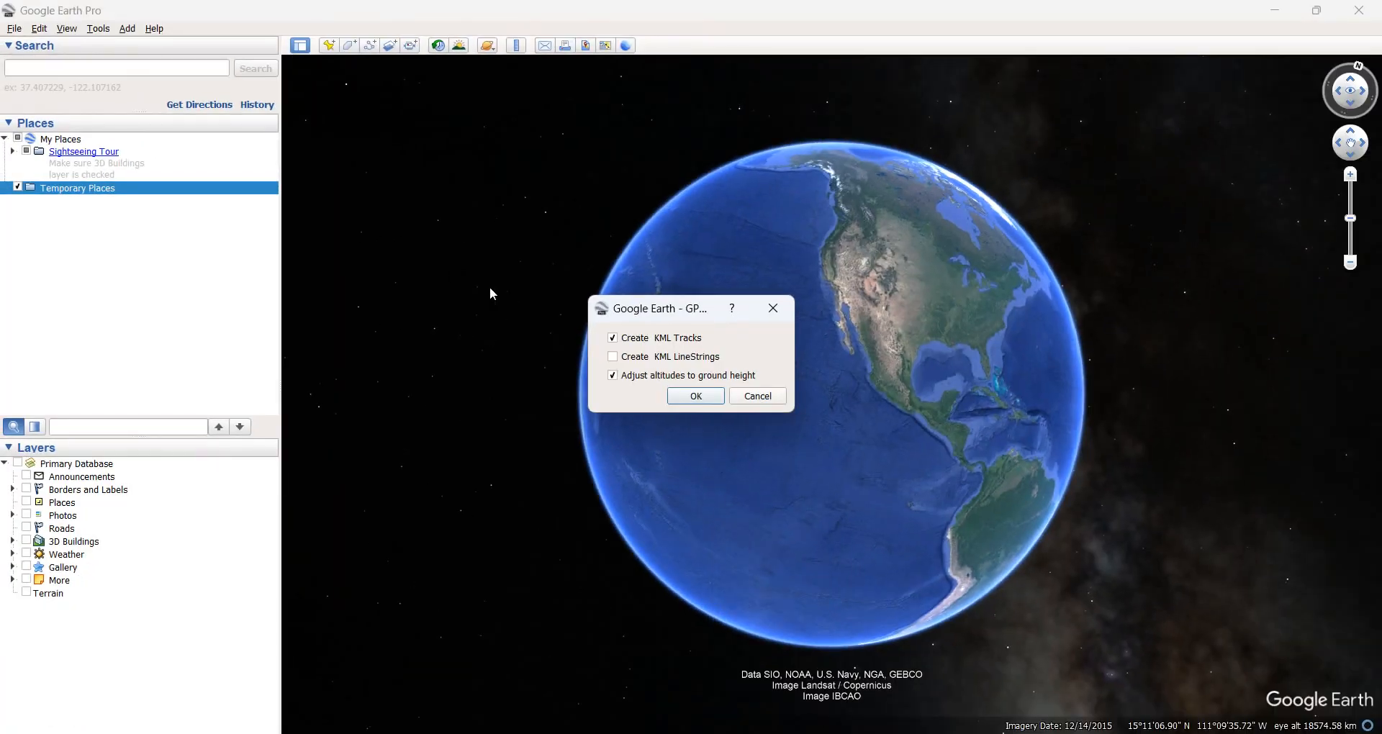
{"action": "left_click_drag", "start_coordinate": [1278, 393], "coordinate": [1316, 289]}
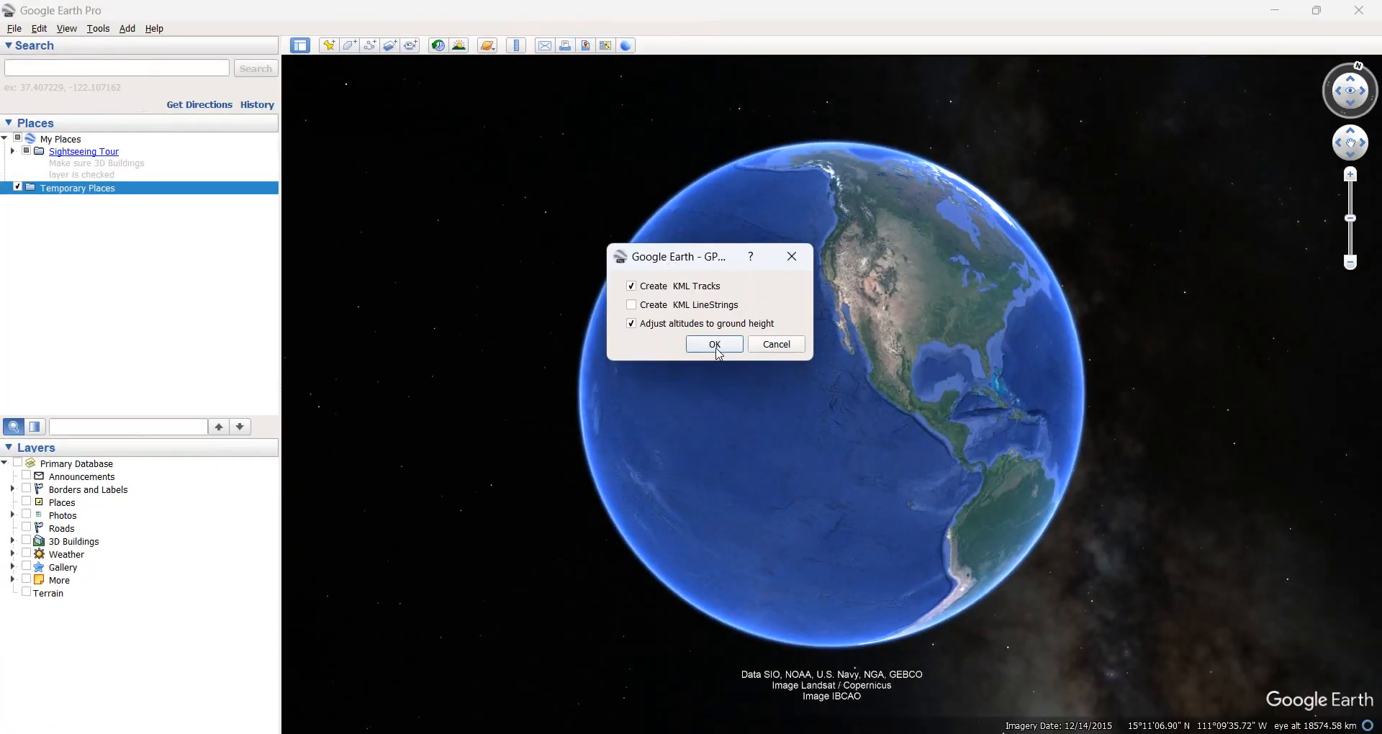
{"action": "left_click", "coordinate": [716, 344]}
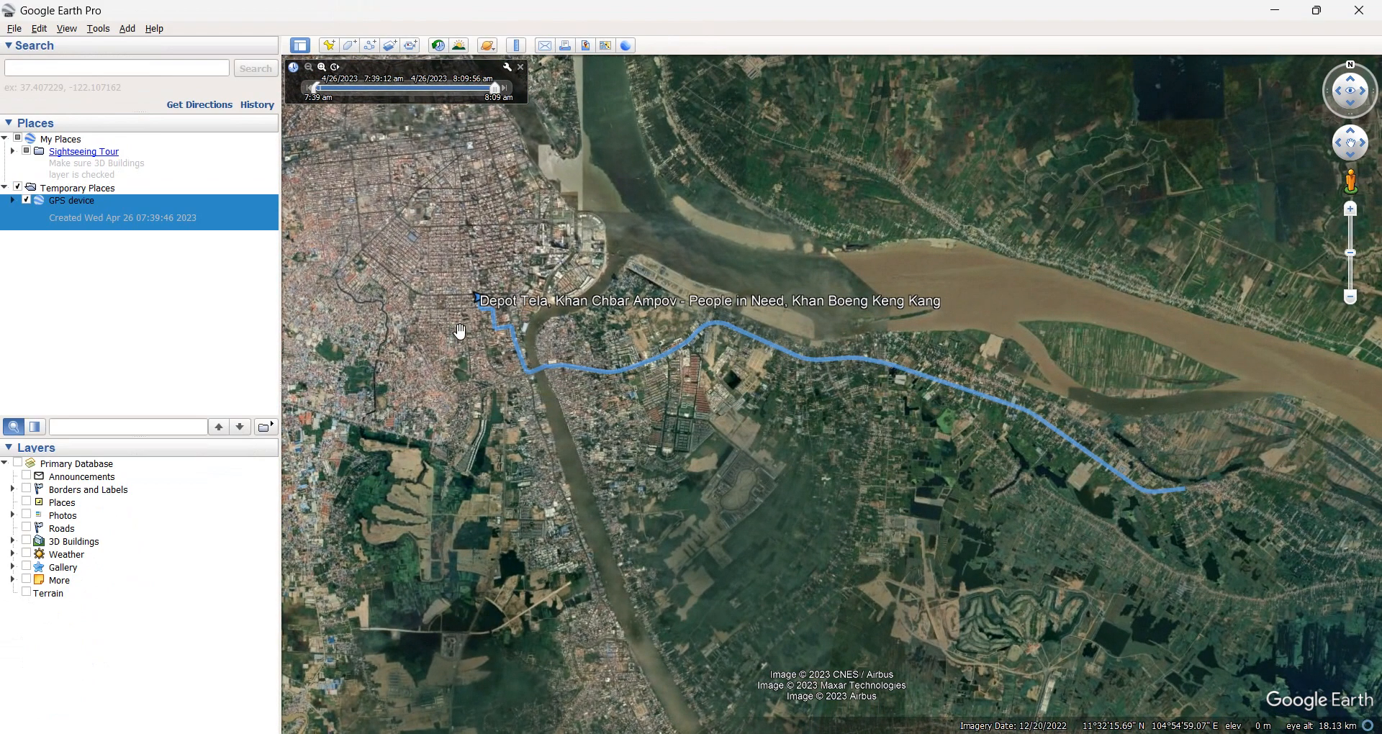
Expand the imported GPS device entry and its Tracks folder, and select the track inside it
{"action": "scroll", "coordinate": [490, 338], "scroll_direction": "up", "scroll_amount": 3}
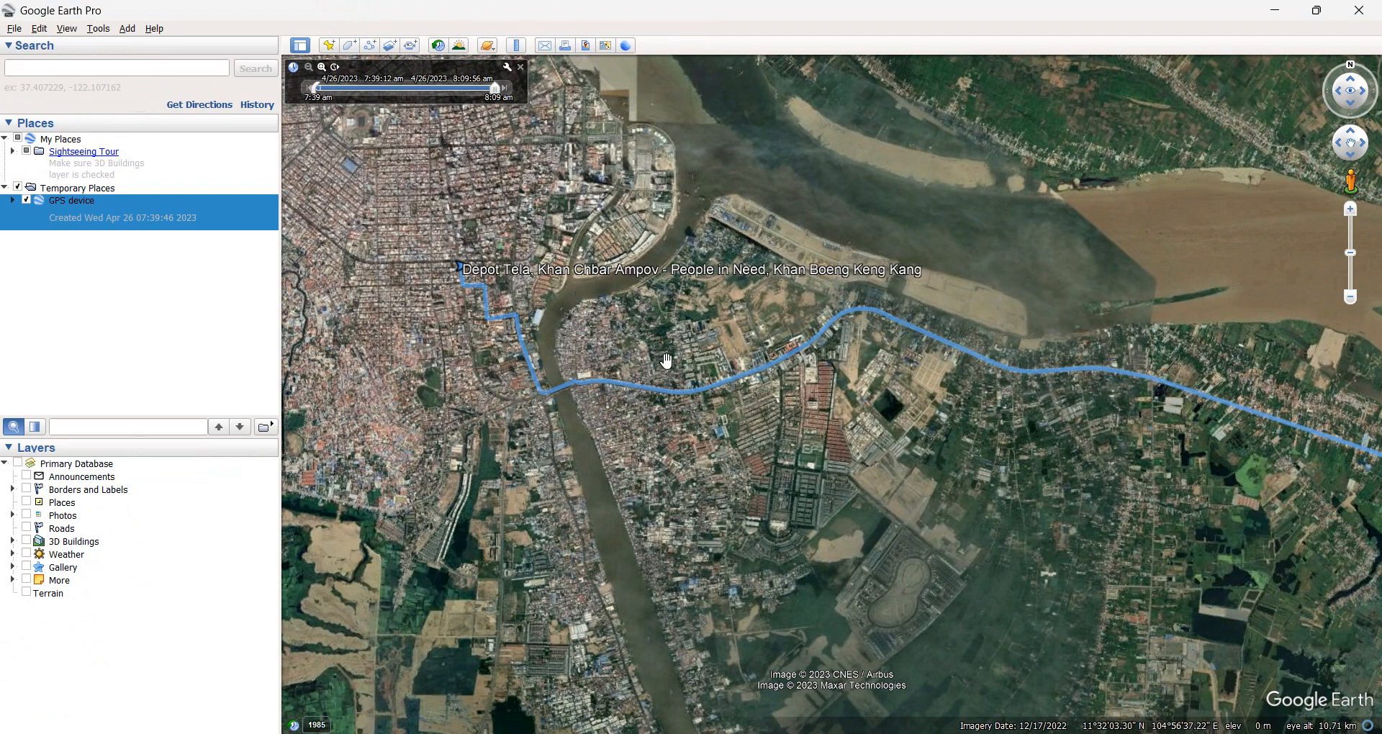
{"action": "left_click", "coordinate": [13, 201]}
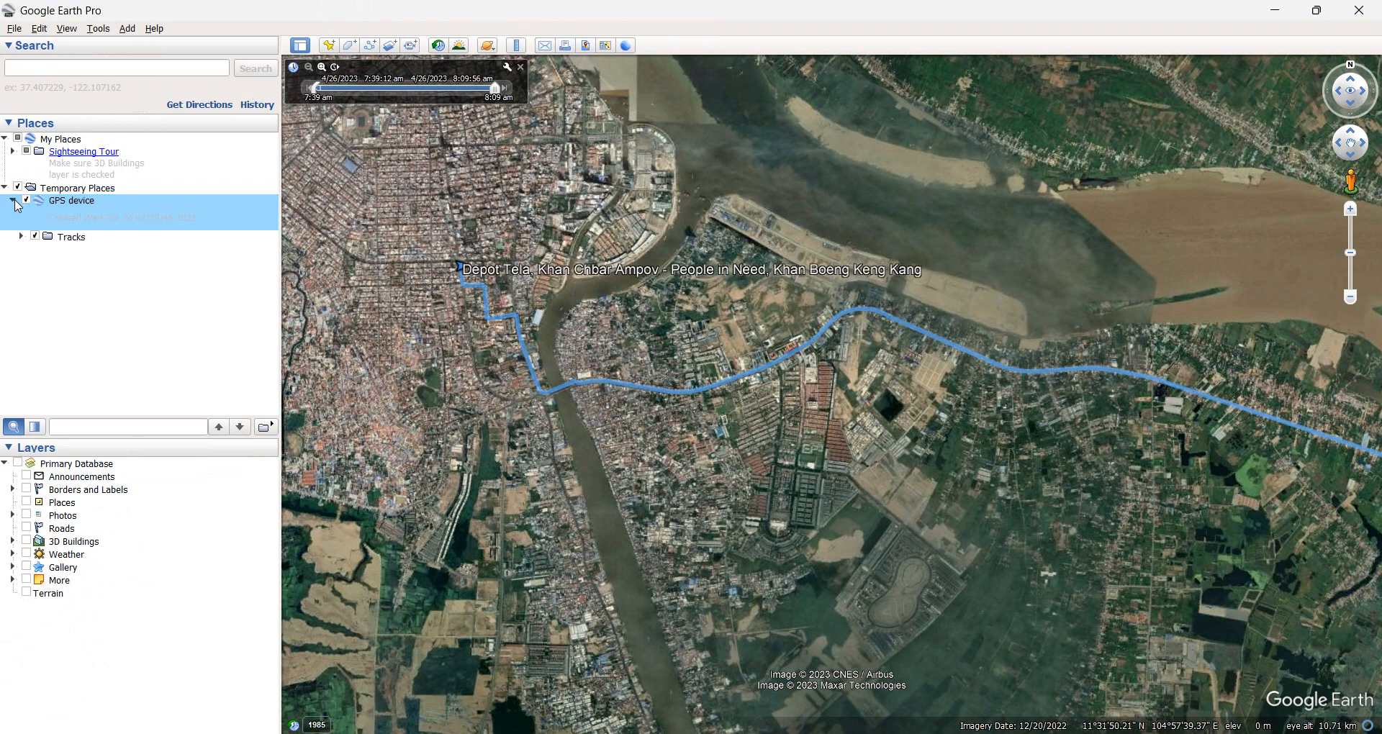
{"action": "left_click", "coordinate": [20, 236]}
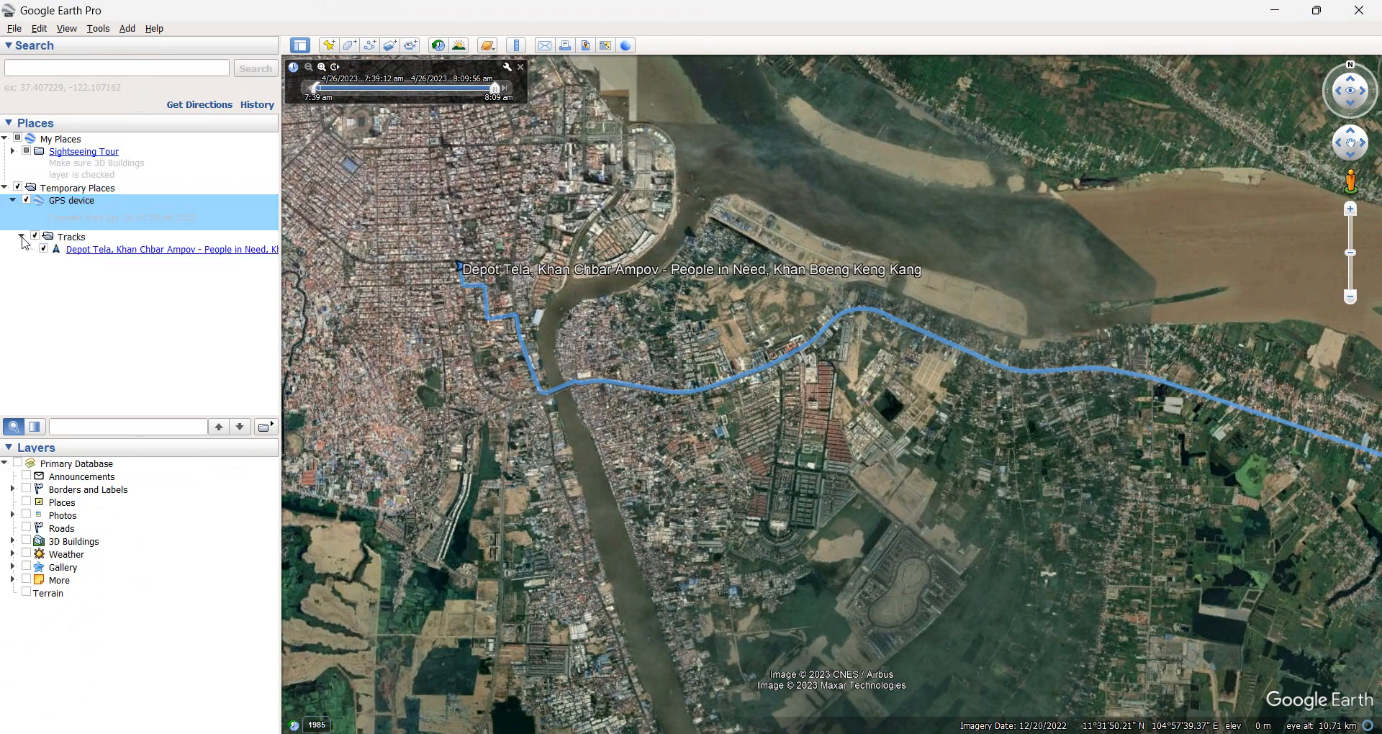
{"action": "left_click", "coordinate": [101, 252]}
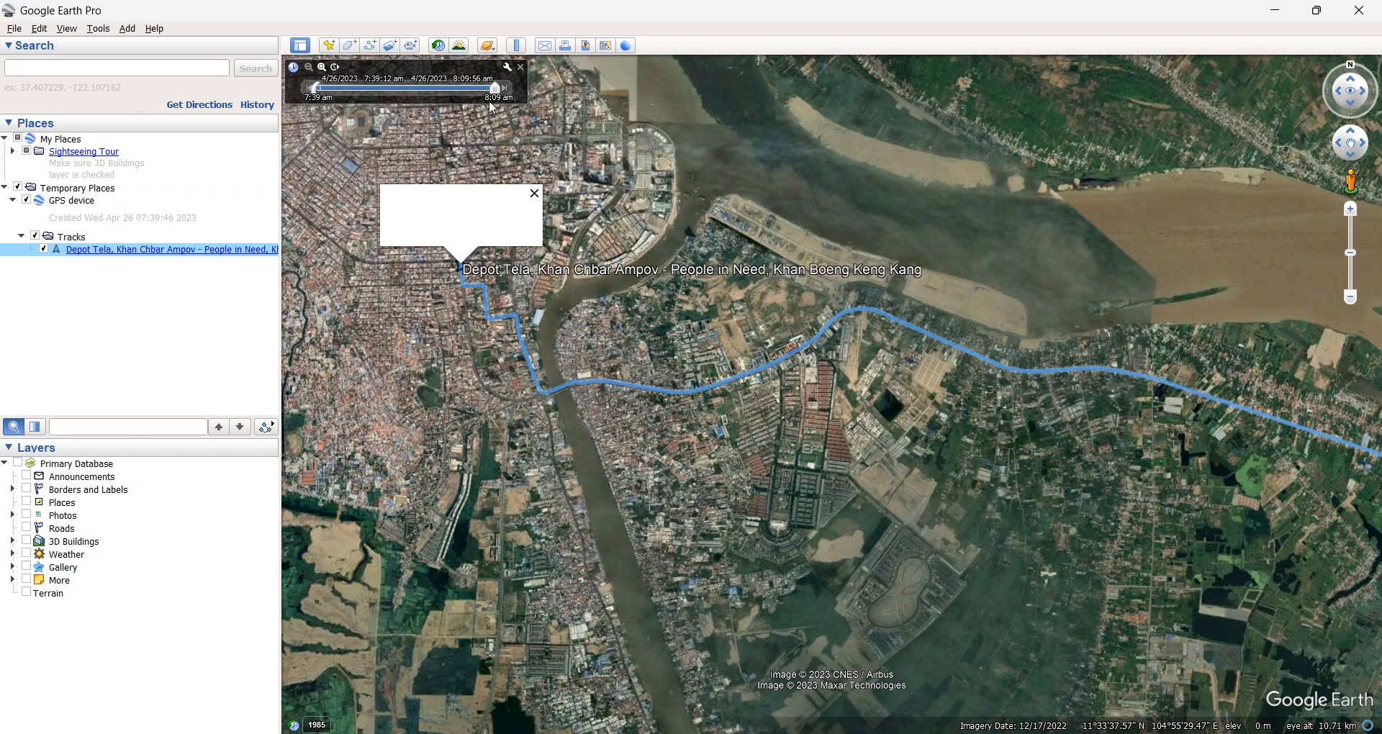
Move the track's time slider back to 4/26/2023 7:43:08 am
{"action": "left_click_drag", "start_coordinate": [492, 98], "coordinate": [507, 145]}
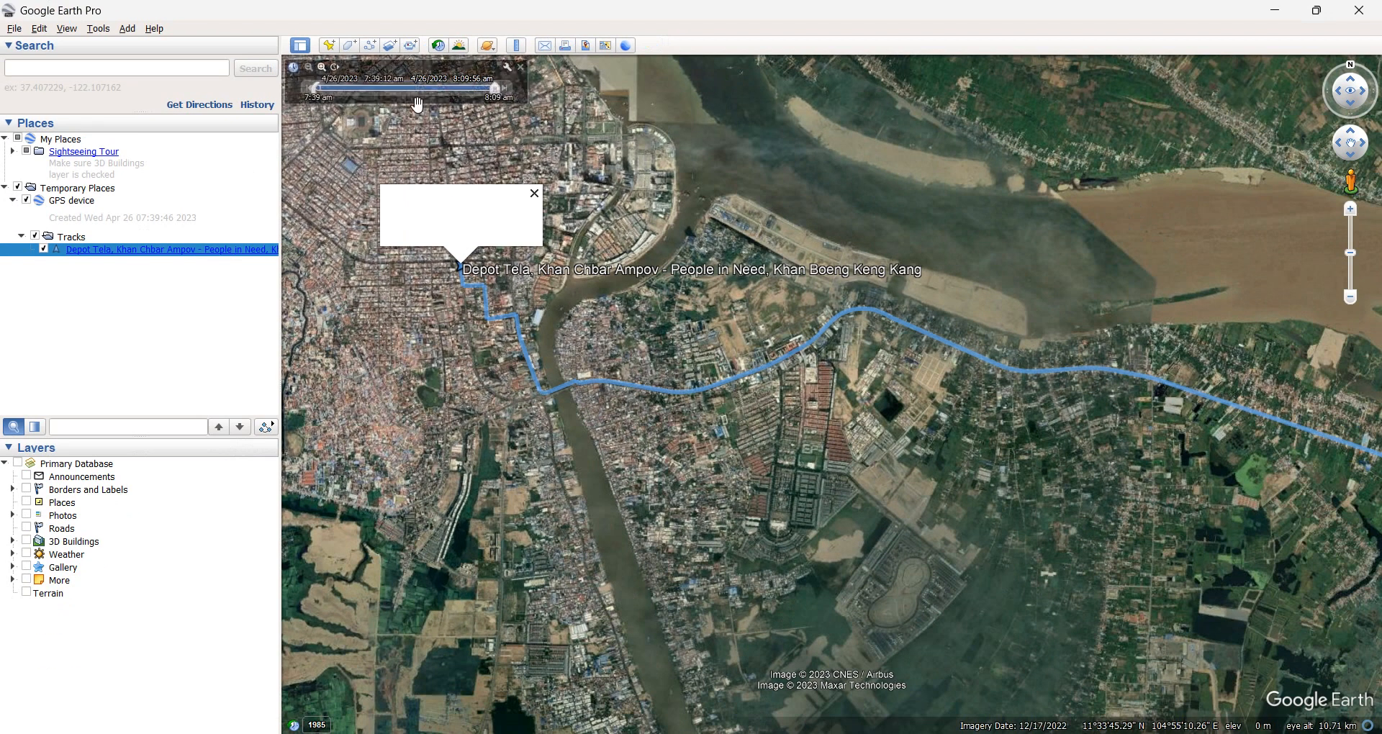
{"action": "left_click_drag", "start_coordinate": [484, 98], "coordinate": [337, 145]}
{"action": "left_click_drag", "start_coordinate": [769, 313], "coordinate": [525, 269]}
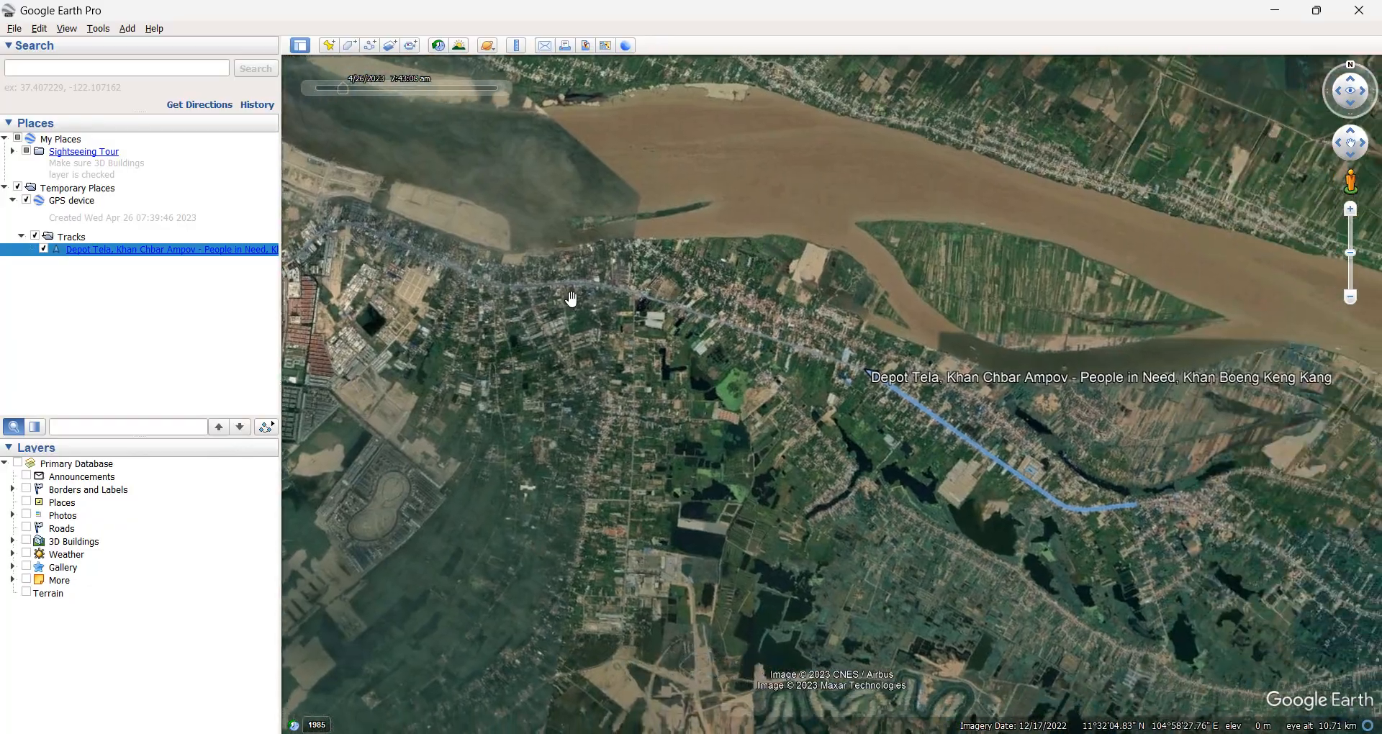
Check the information balloon of the track's arrow marker on the road, and close it
{"action": "scroll", "coordinate": [811, 368], "scroll_direction": "up", "scroll_amount": 3}
{"action": "scroll", "coordinate": [867, 383], "scroll_direction": "up", "scroll_amount": 5}
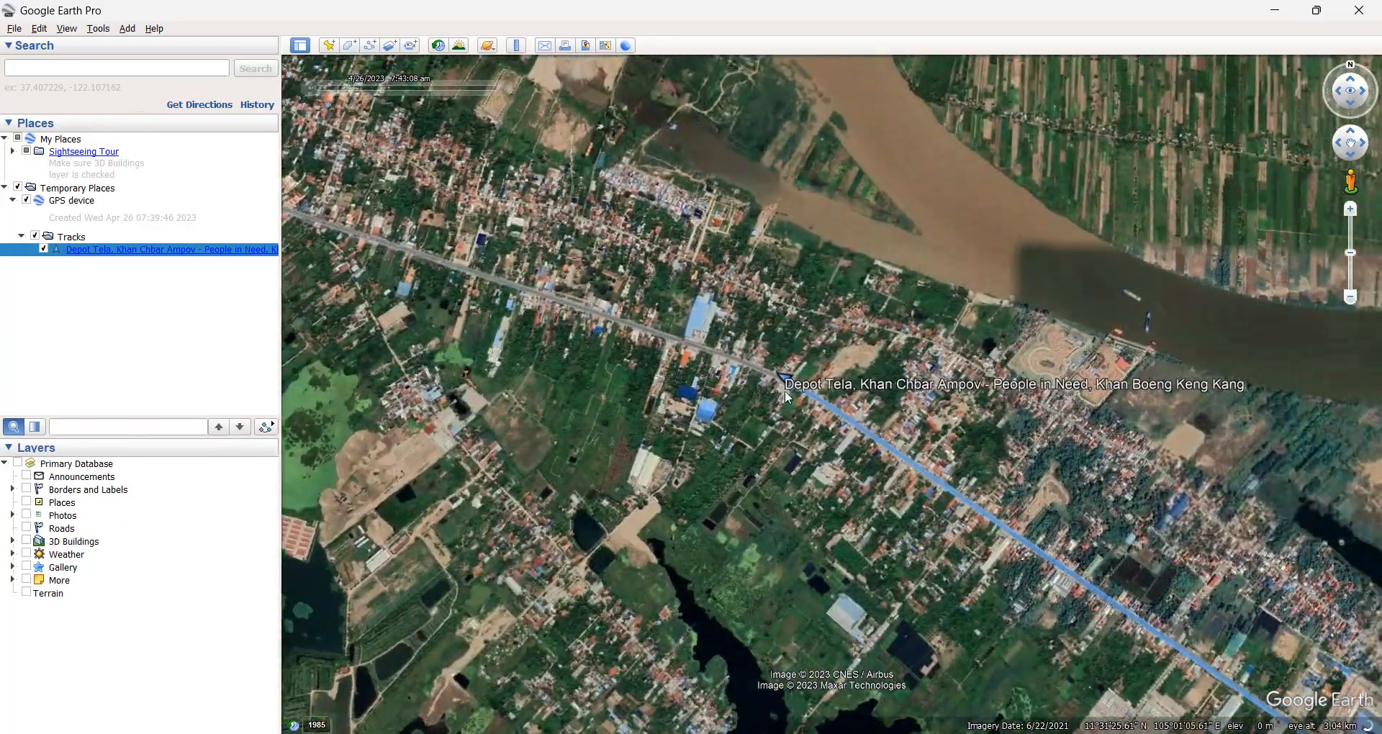
{"action": "scroll", "coordinate": [781, 384], "scroll_direction": "up", "scroll_amount": 4}
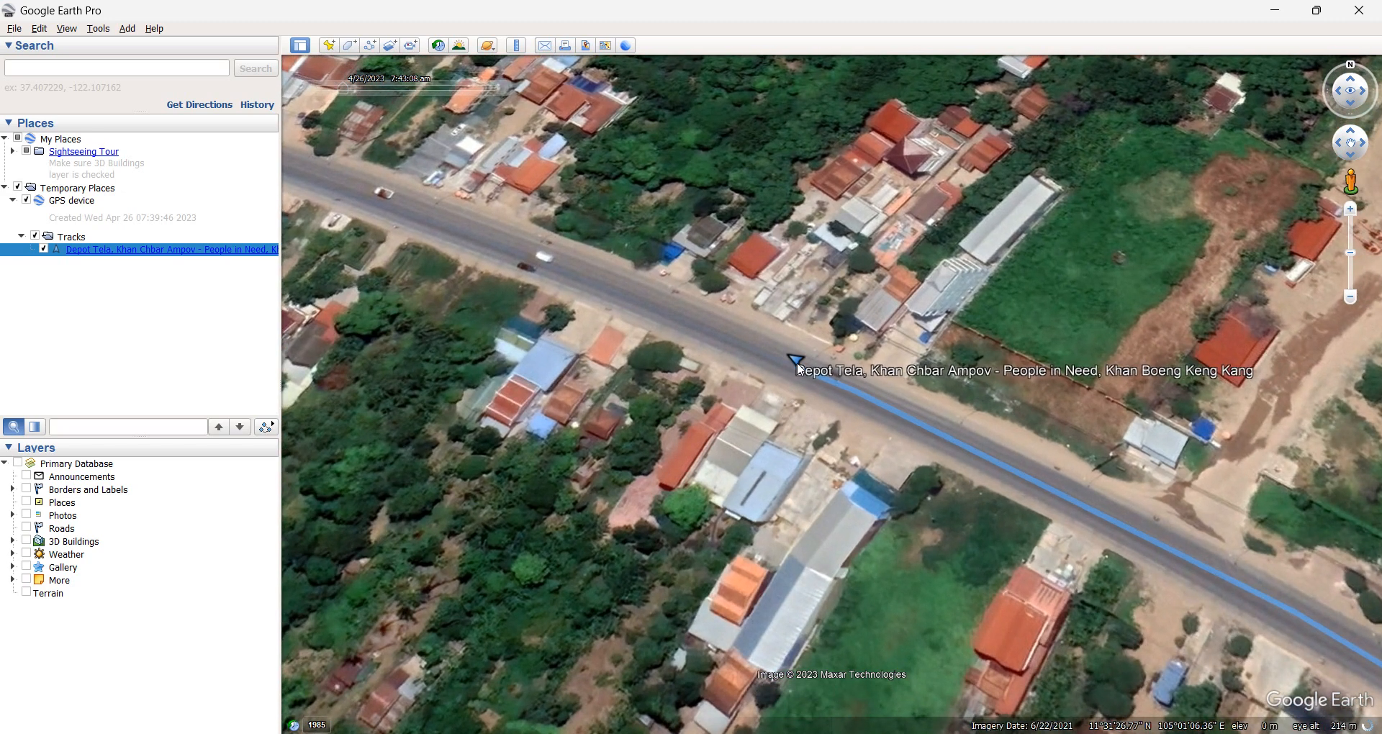
{"action": "left_click", "coordinate": [799, 361]}
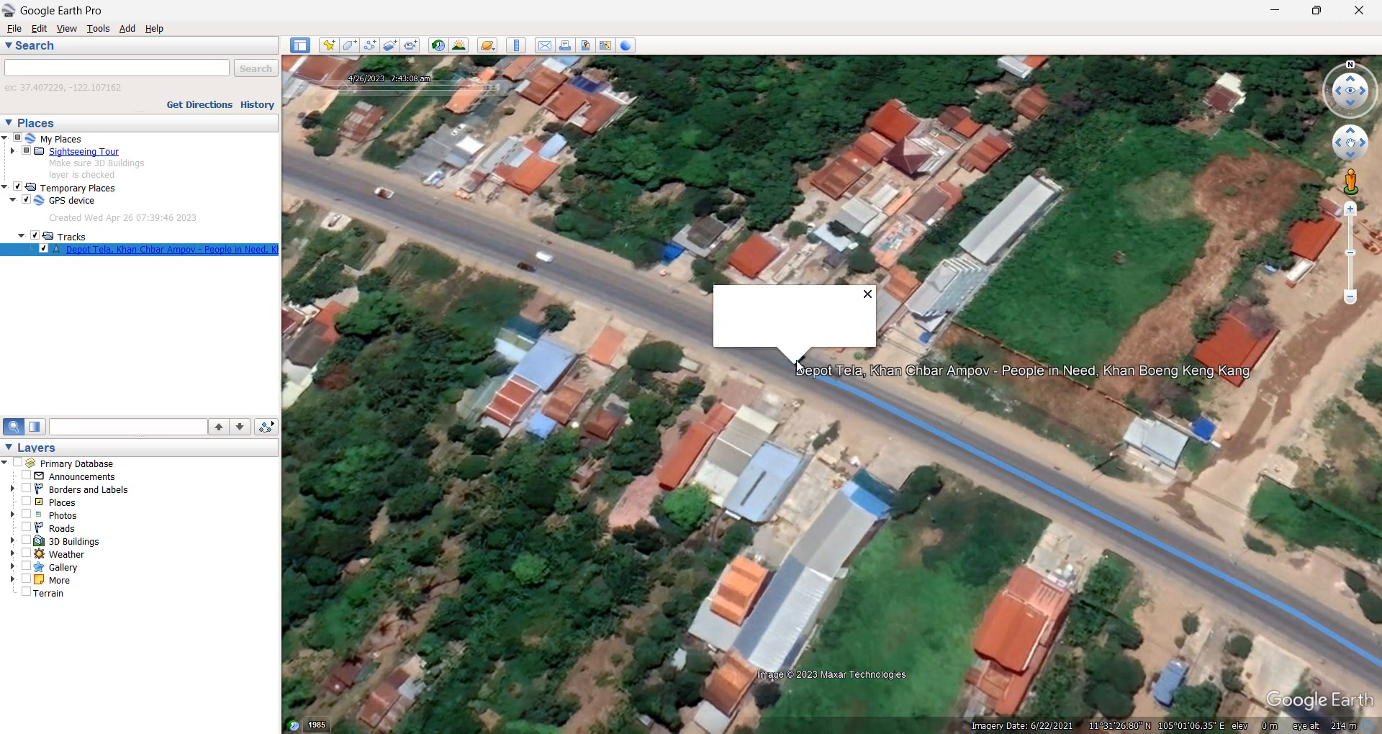
{"action": "left_click", "coordinate": [867, 295]}
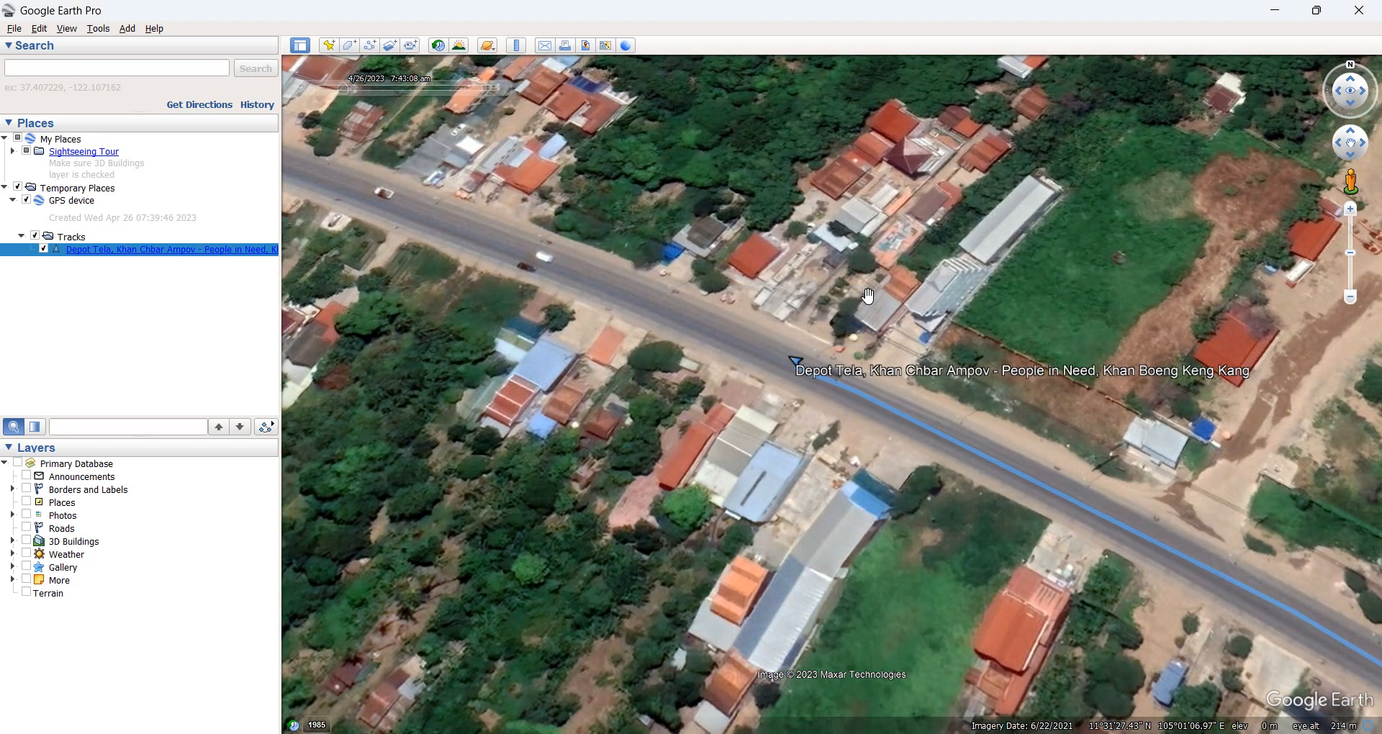
Open the track's properties and rename the track as TEST
{"action": "right_click", "coordinate": [797, 360]}
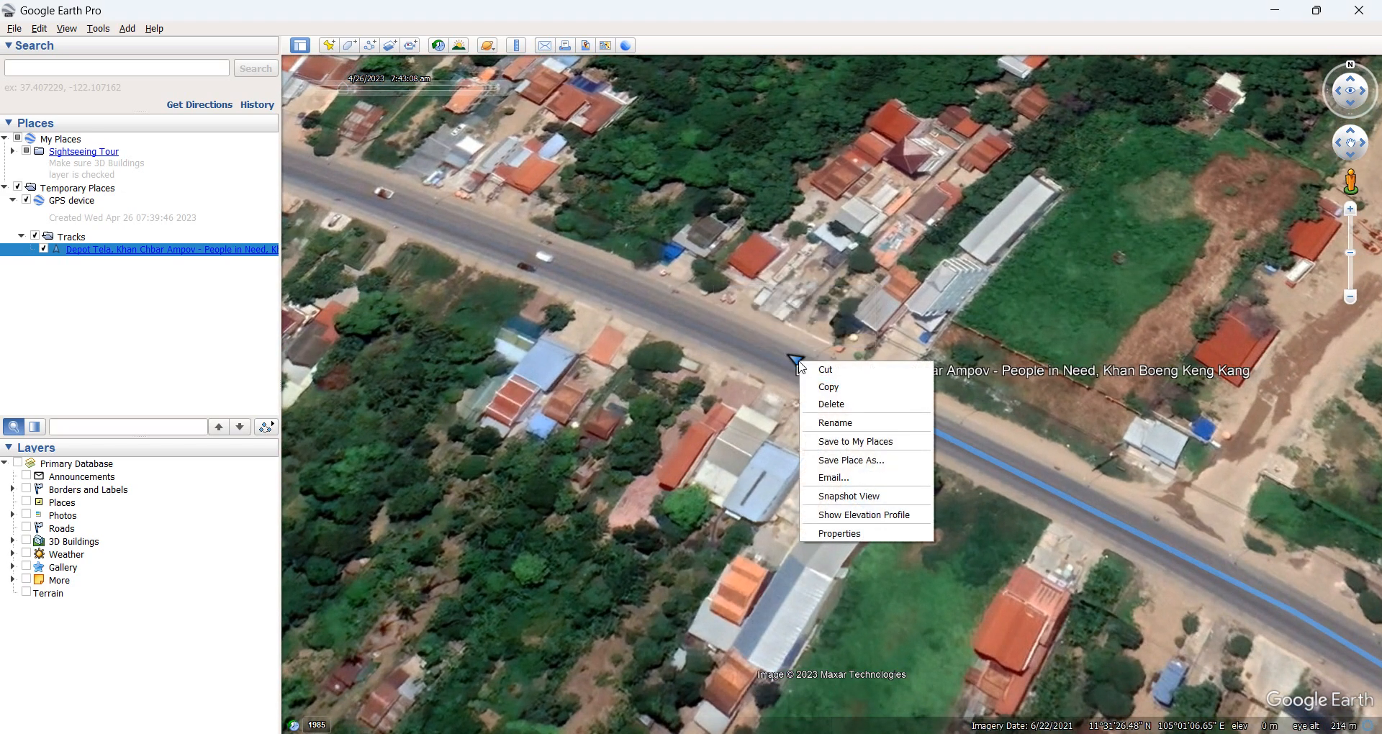
{"action": "left_click", "coordinate": [823, 531]}
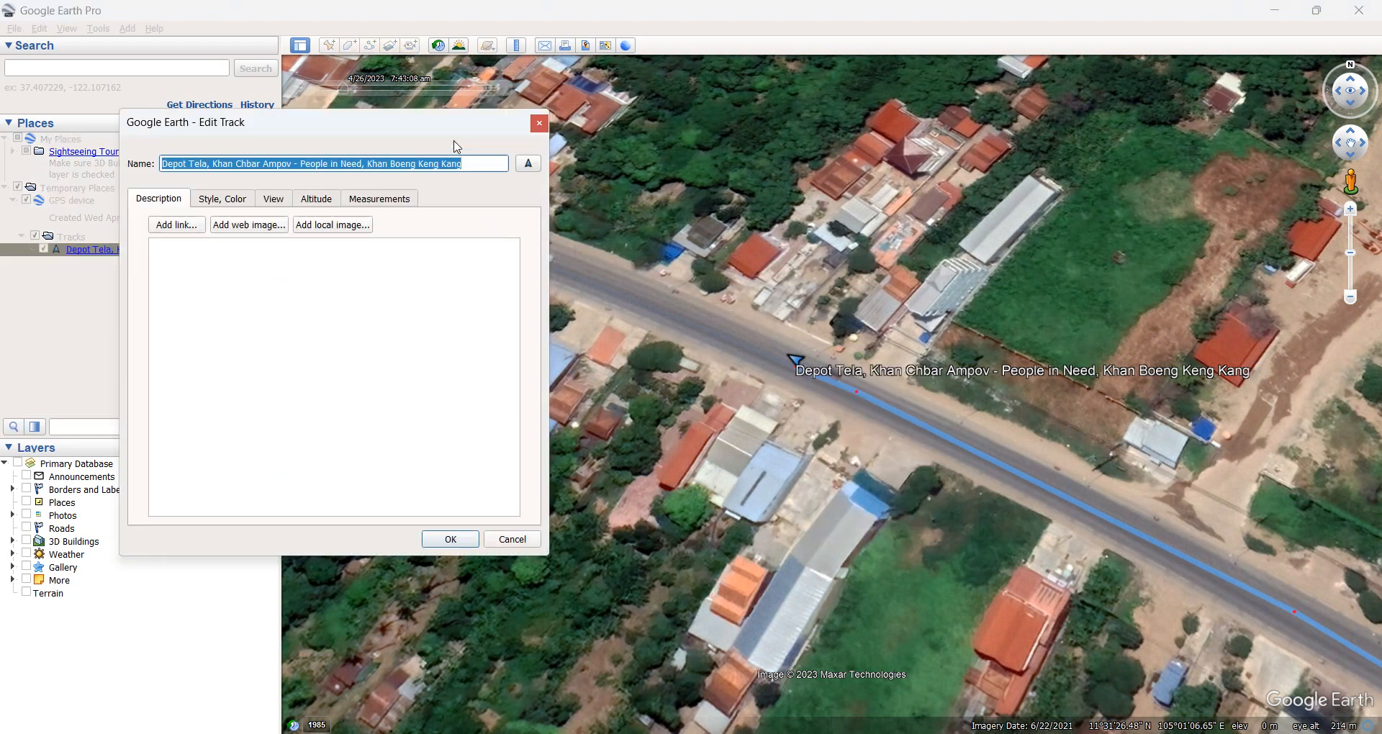
{"action": "left_click_drag", "start_coordinate": [333, 131], "coordinate": [500, 113]}
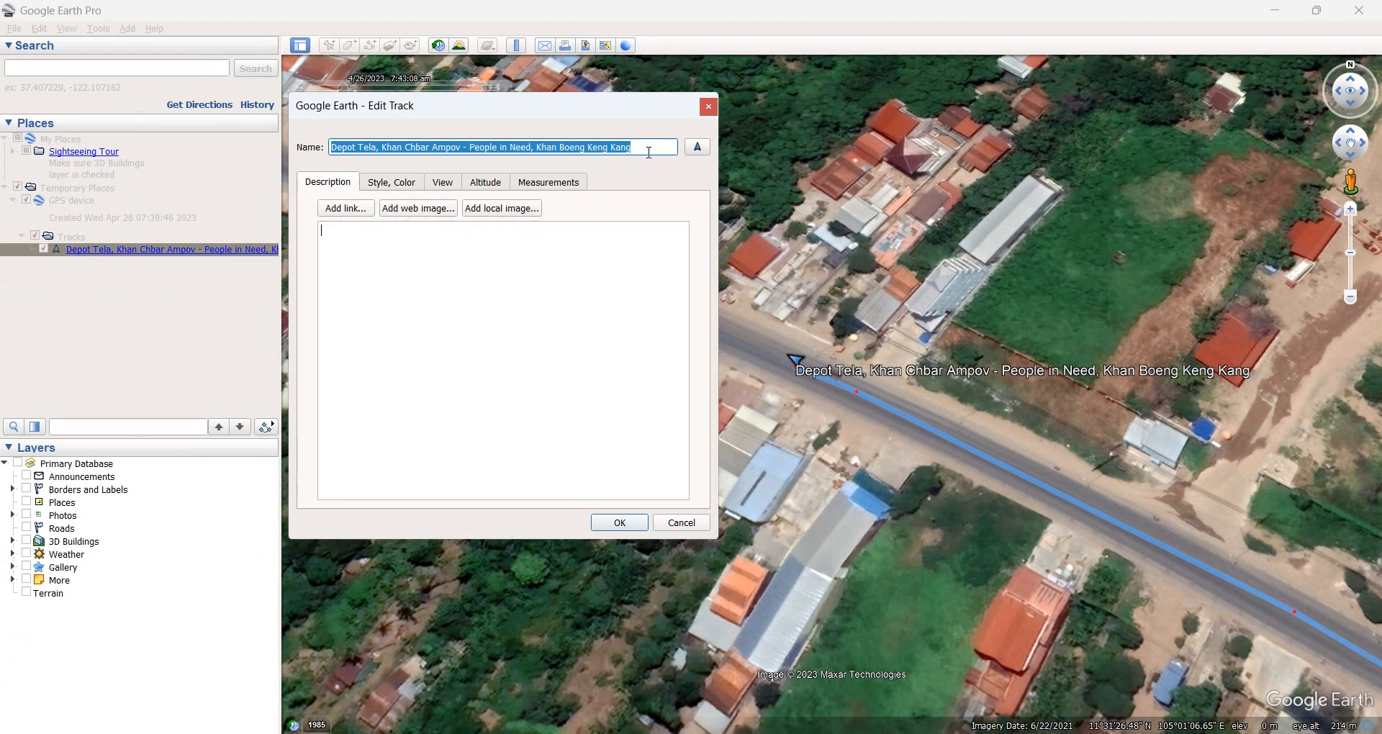
{"action": "left_click", "coordinate": [823, 234]}
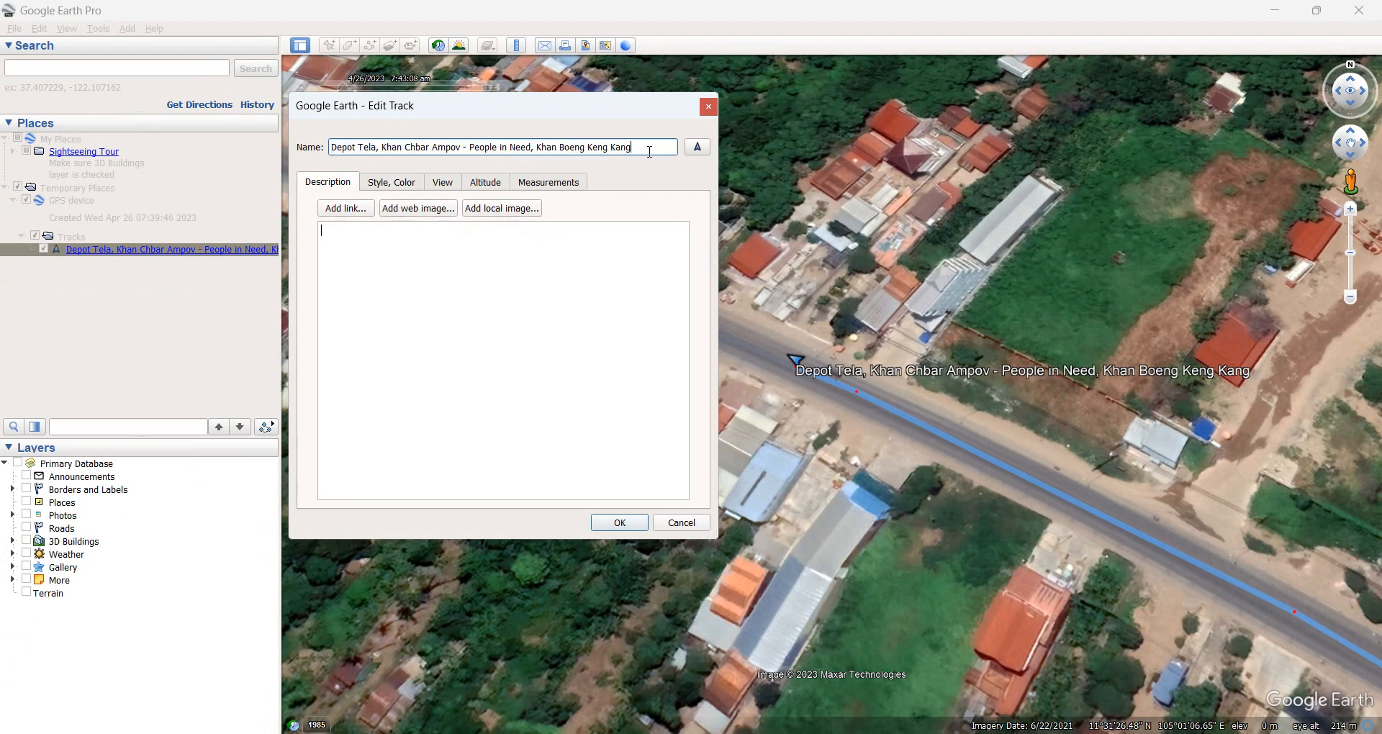
{"action": "left_click_drag", "start_coordinate": [760, 237], "coordinate": [654, 251]}
{"action": "left_click_drag", "start_coordinate": [543, 159], "coordinate": [225, 188]}
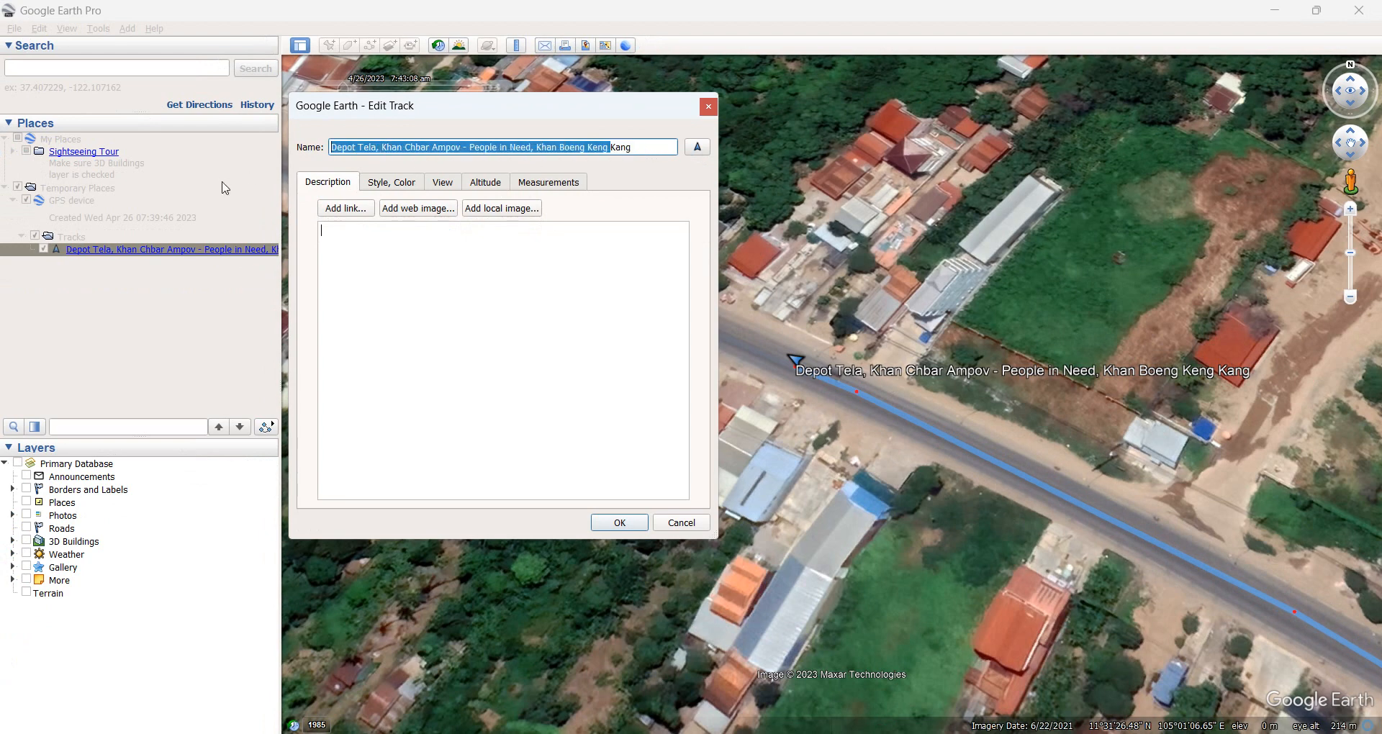
{"action": "type", "text": "h"}
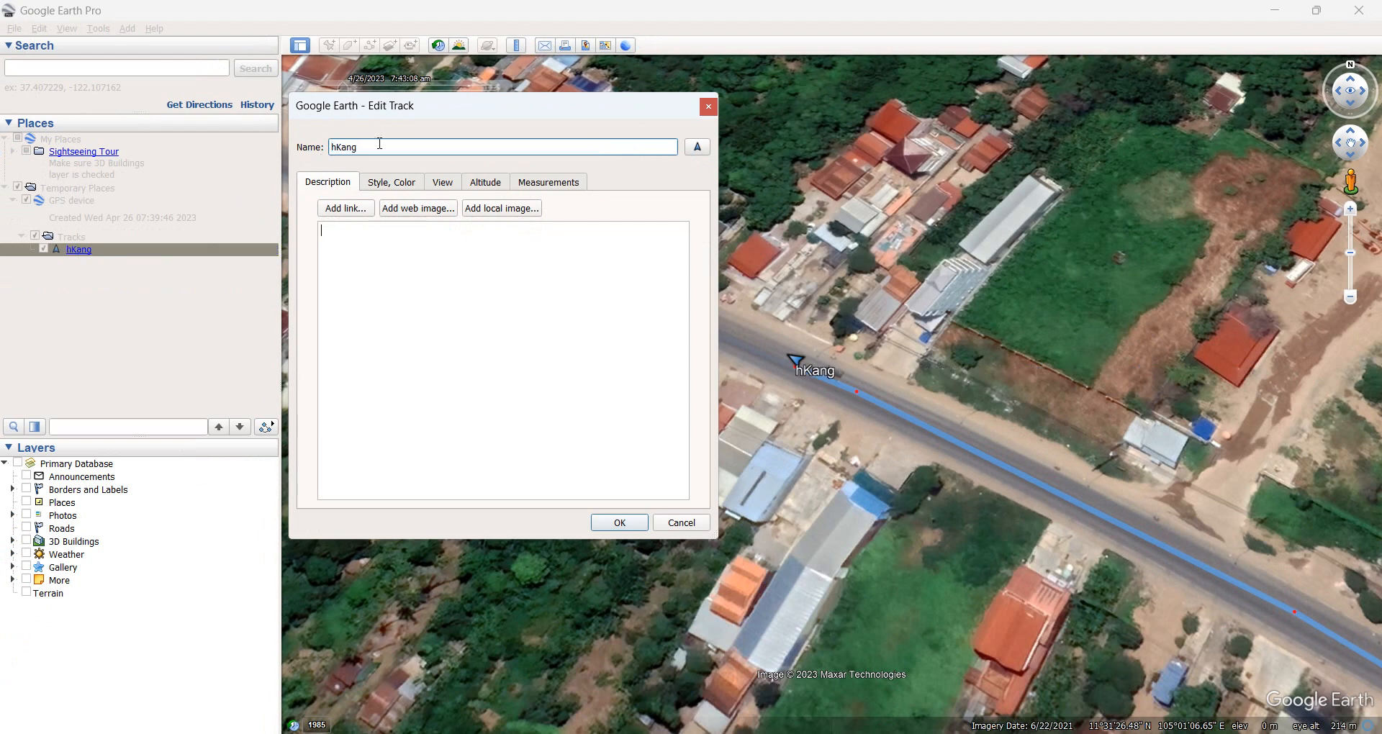
{"action": "left_click_drag", "start_coordinate": [380, 144], "coordinate": [298, 141]}
{"action": "type", "text": "tES"}
{"action": "type", "text": "ST"}
{"action": "key", "text": "BackSpace"}
{"action": "key", "text": "BackSpace"}
{"action": "key", "text": "BackSpace"}
{"action": "key", "text": "BackSpace"}
{"action": "type", "text": "TES"}
Change the TEST track's icon to the grey shaded dot
{"action": "left_click", "coordinate": [697, 147]}
{"action": "left_click_drag", "start_coordinate": [553, 72], "coordinate": [1022, 67]}
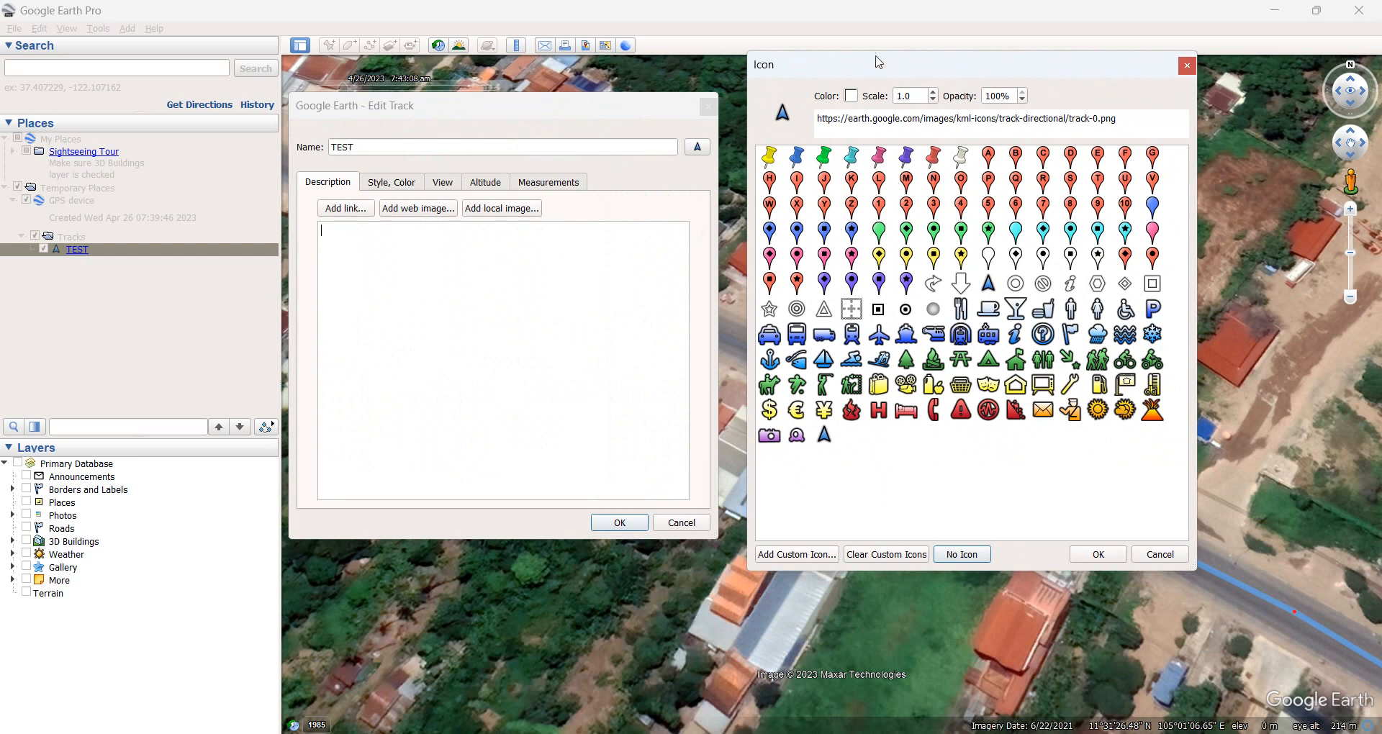
{"action": "left_click_drag", "start_coordinate": [878, 62], "coordinate": [226, 39]}
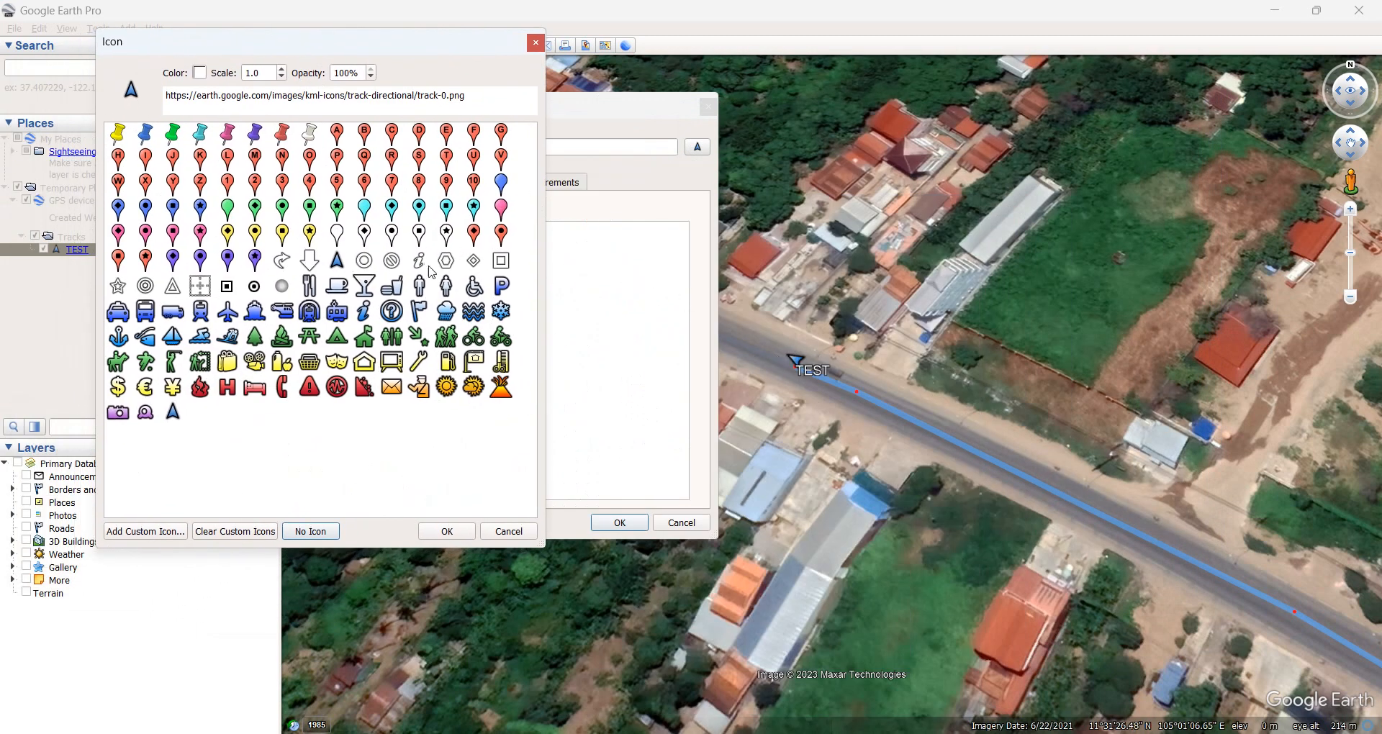
{"action": "left_click", "coordinate": [282, 285]}
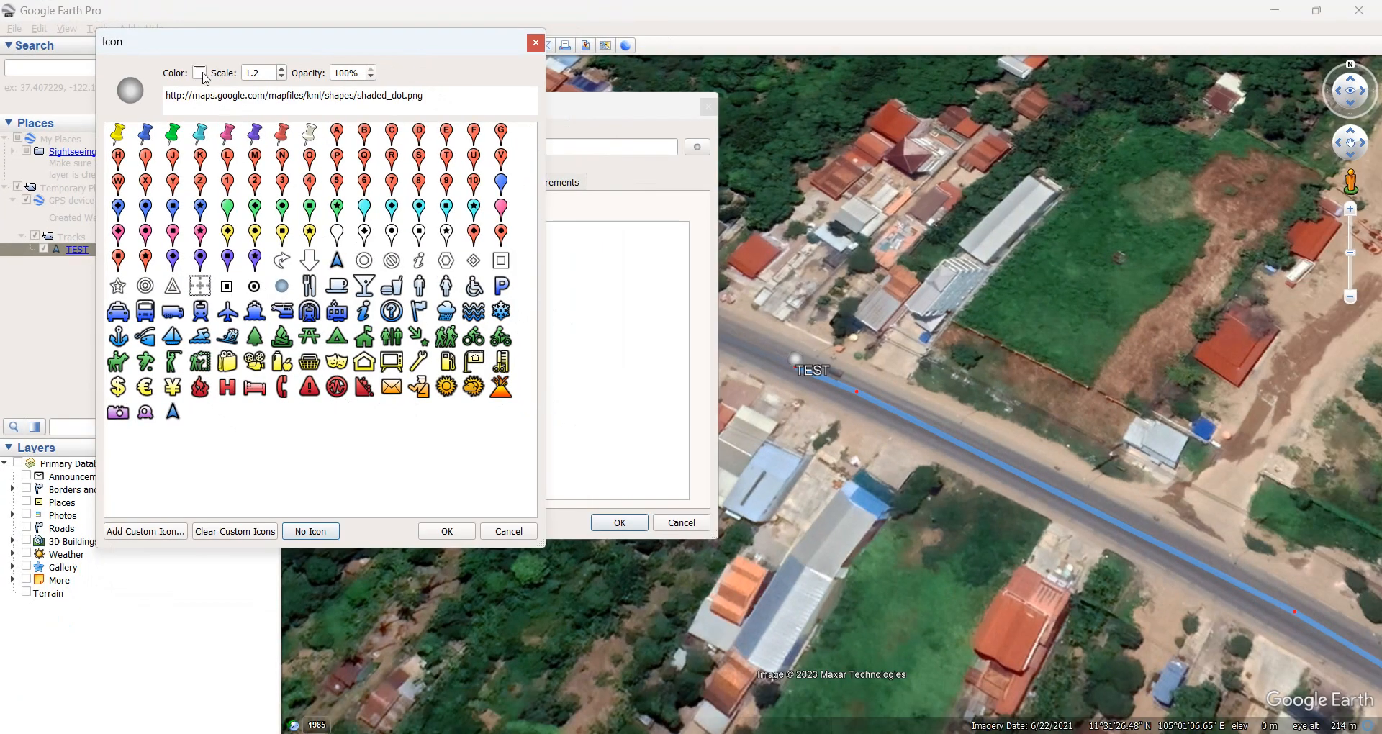
Set the shaded dot icon's color to red (#ff0000)
{"action": "left_click", "coordinate": [200, 74]}
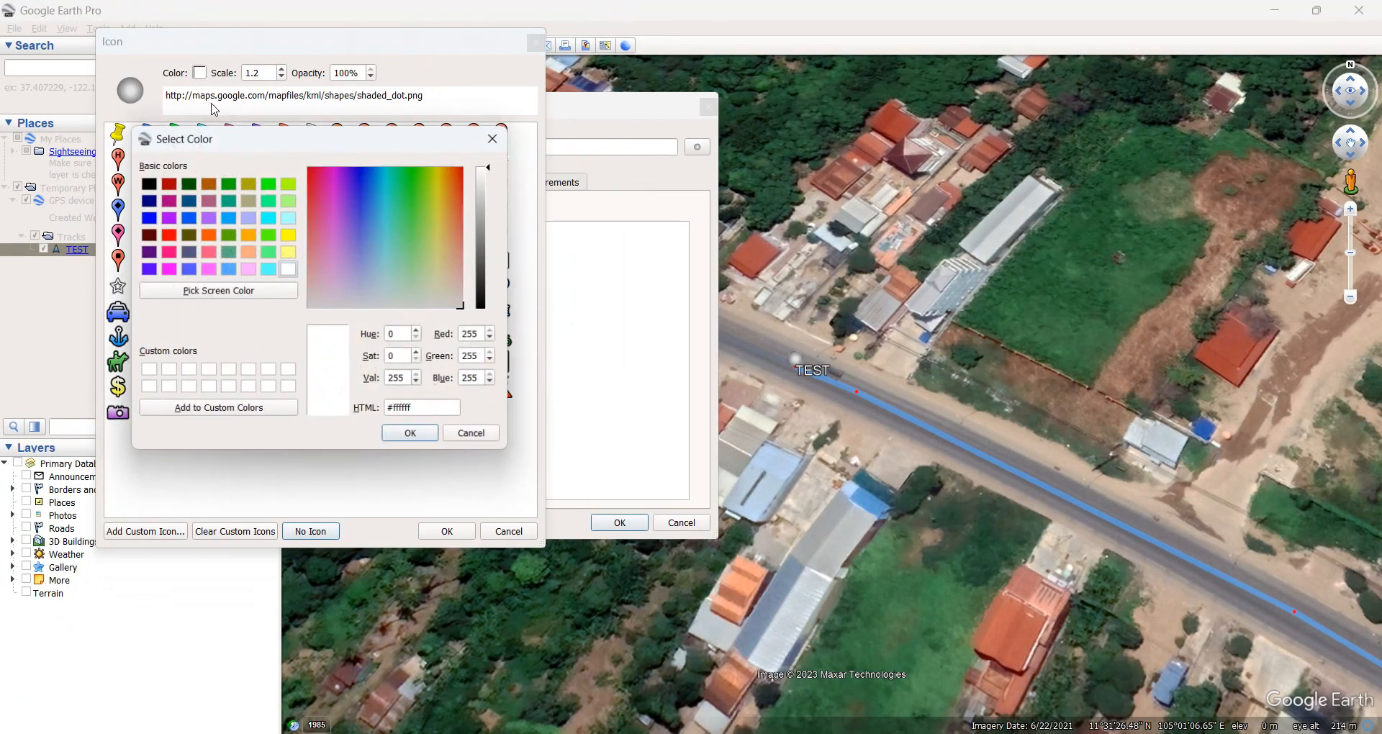
{"action": "left_click", "coordinate": [167, 269]}
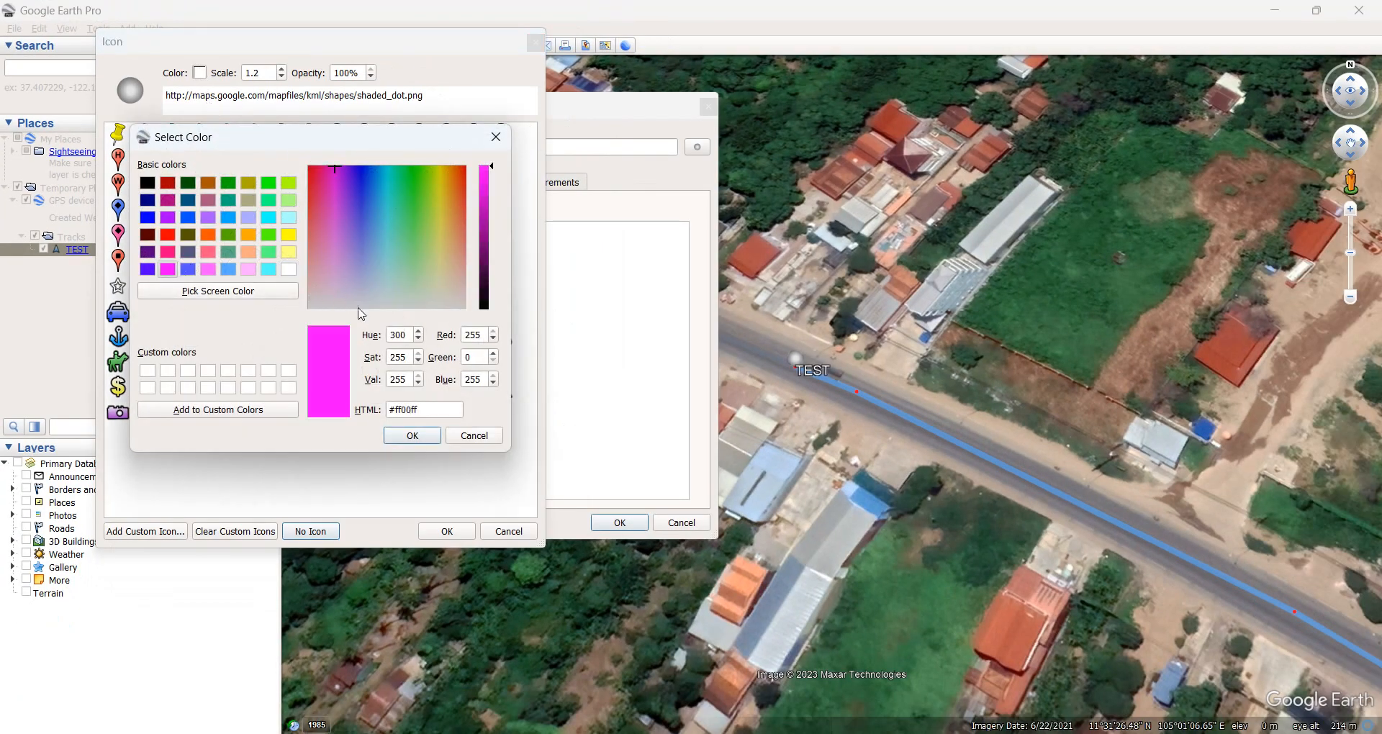
{"action": "left_click", "coordinate": [167, 252]}
{"action": "left_click", "coordinate": [167, 235]}
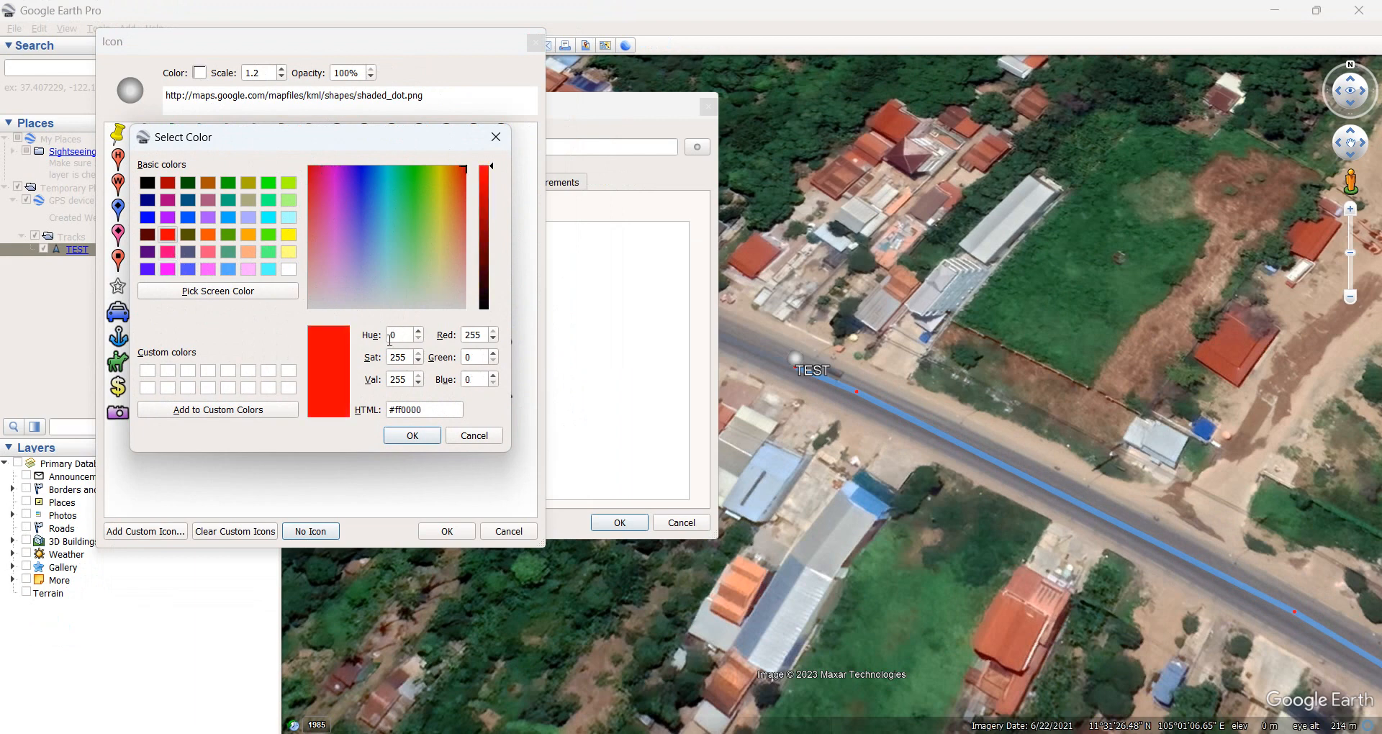
{"action": "left_click", "coordinate": [411, 436]}
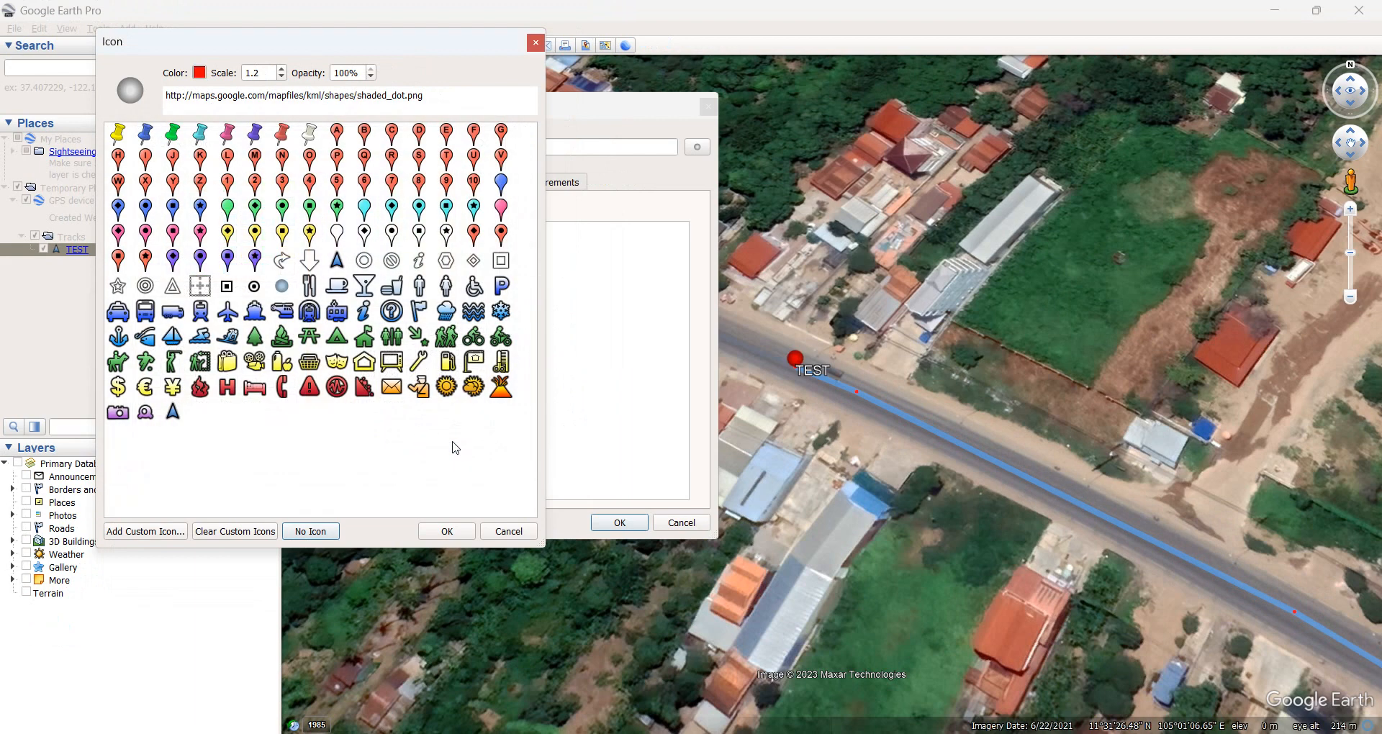
Enlarge the red dot icon to a scale of 3.5 and move the icon settings clear of the track's properties
{"action": "left_click", "coordinate": [282, 69]}
{"action": "left_click", "coordinate": [282, 68]}
{"action": "left_click", "coordinate": [282, 69]}
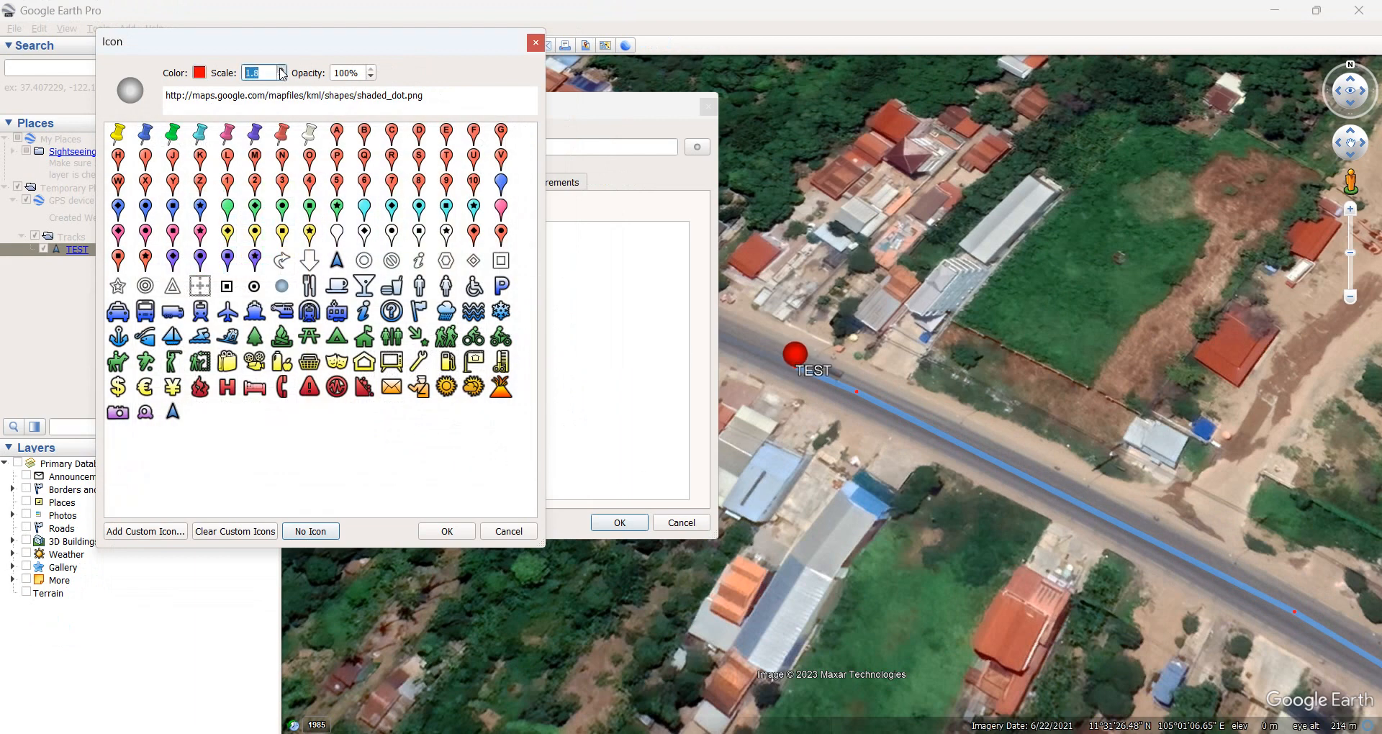
{"action": "left_click", "coordinate": [282, 69]}
{"action": "left_click", "coordinate": [283, 69]}
{"action": "left_click", "coordinate": [282, 68]}
{"action": "left_click", "coordinate": [282, 68]}
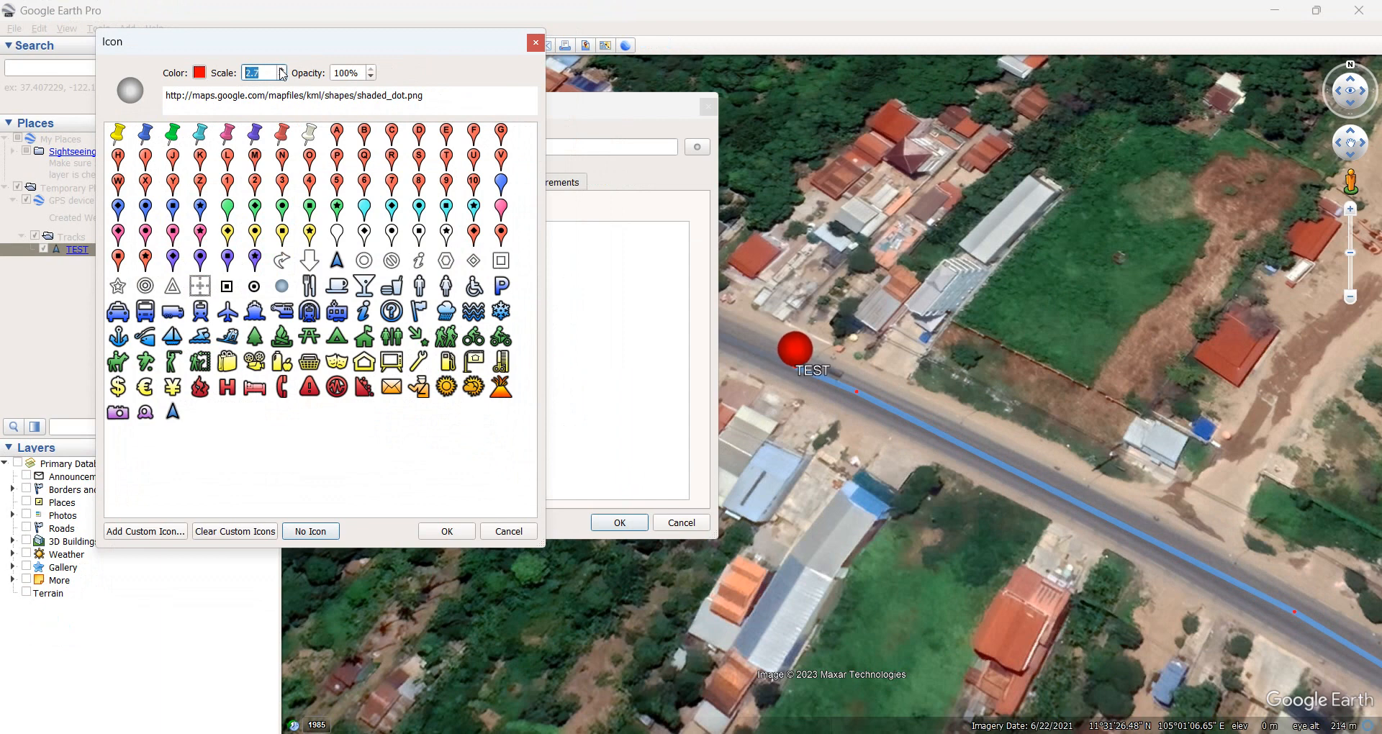
{"action": "left_click", "coordinate": [282, 68]}
{"action": "left_click", "coordinate": [282, 69]}
{"action": "left_click", "coordinate": [281, 69]}
{"action": "left_click", "coordinate": [281, 69]}
{"action": "left_click", "coordinate": [281, 70]}
{"action": "left_click", "coordinate": [282, 69]}
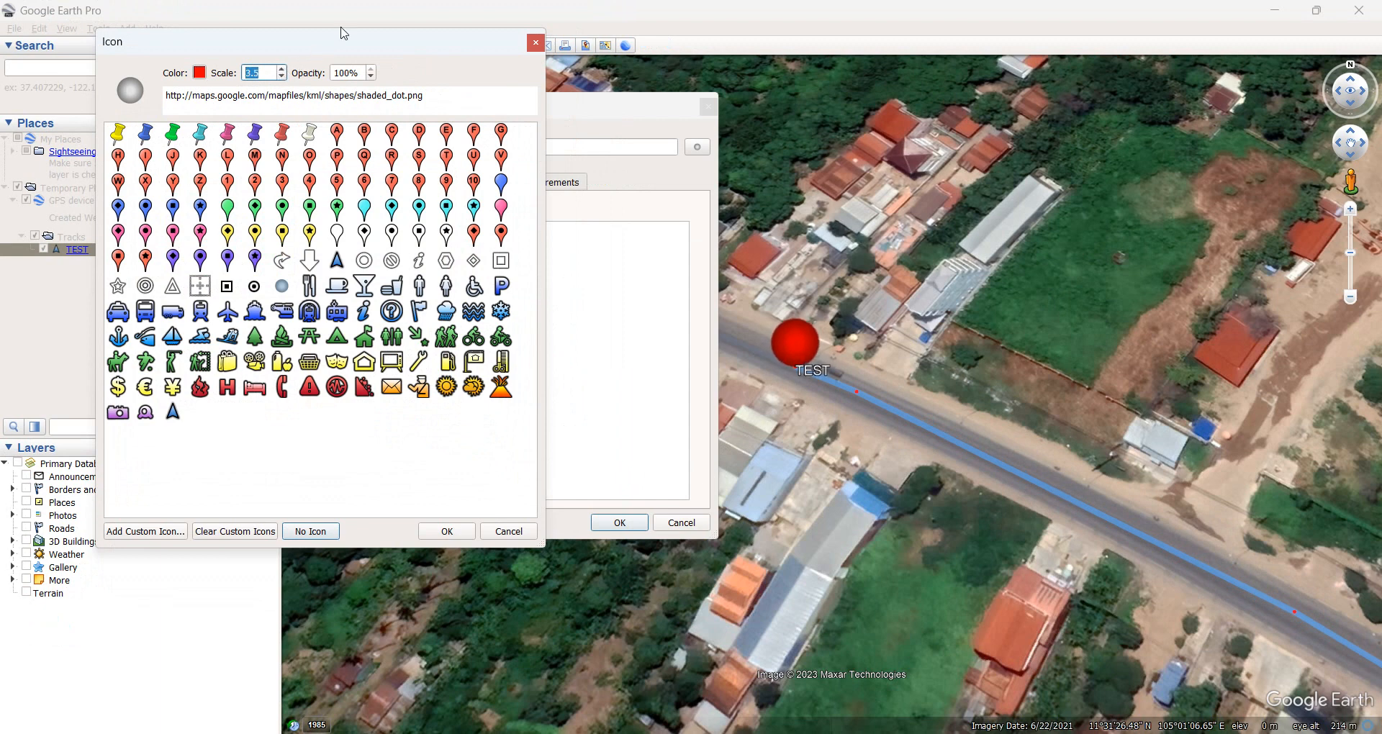
{"action": "left_click_drag", "start_coordinate": [328, 44], "coordinate": [1052, 56]}
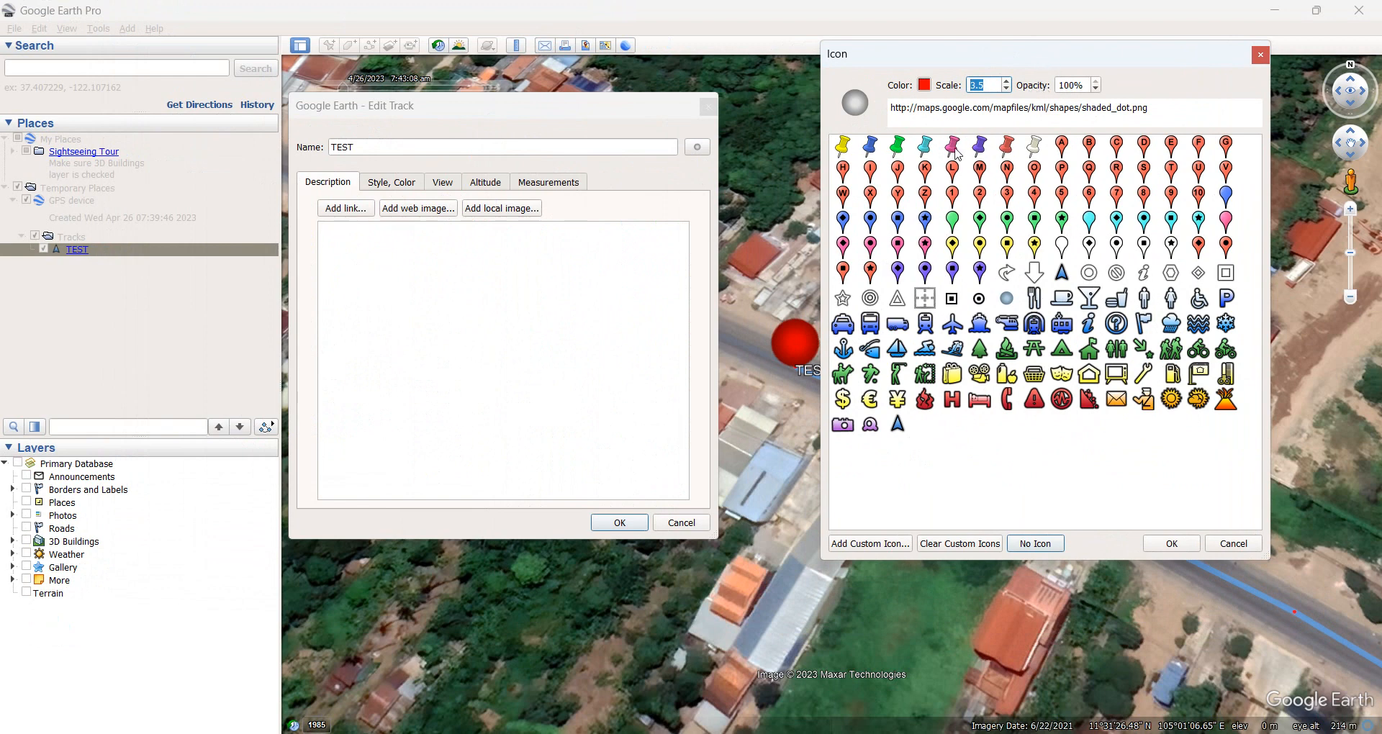
Confirm the red dot icon and bring up the TEST track's line, label and icon style settings
{"action": "left_click", "coordinate": [1171, 544]}
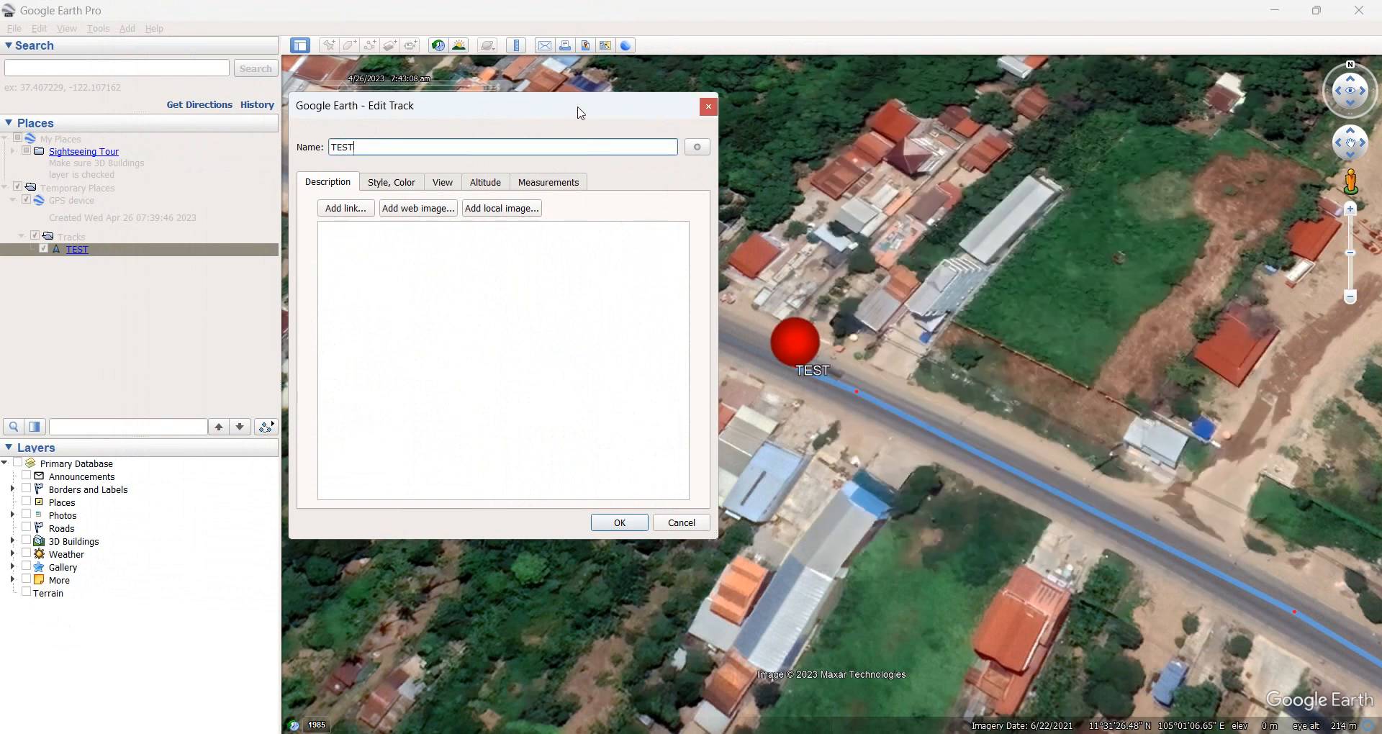
{"action": "mouse_move", "coordinate": [580, 112]}
{"action": "left_mouse_down"}
{"action": "mouse_move", "coordinate": [555, 98]}
{"action": "mouse_move", "coordinate": [568, 90]}
{"action": "left_mouse_up"}
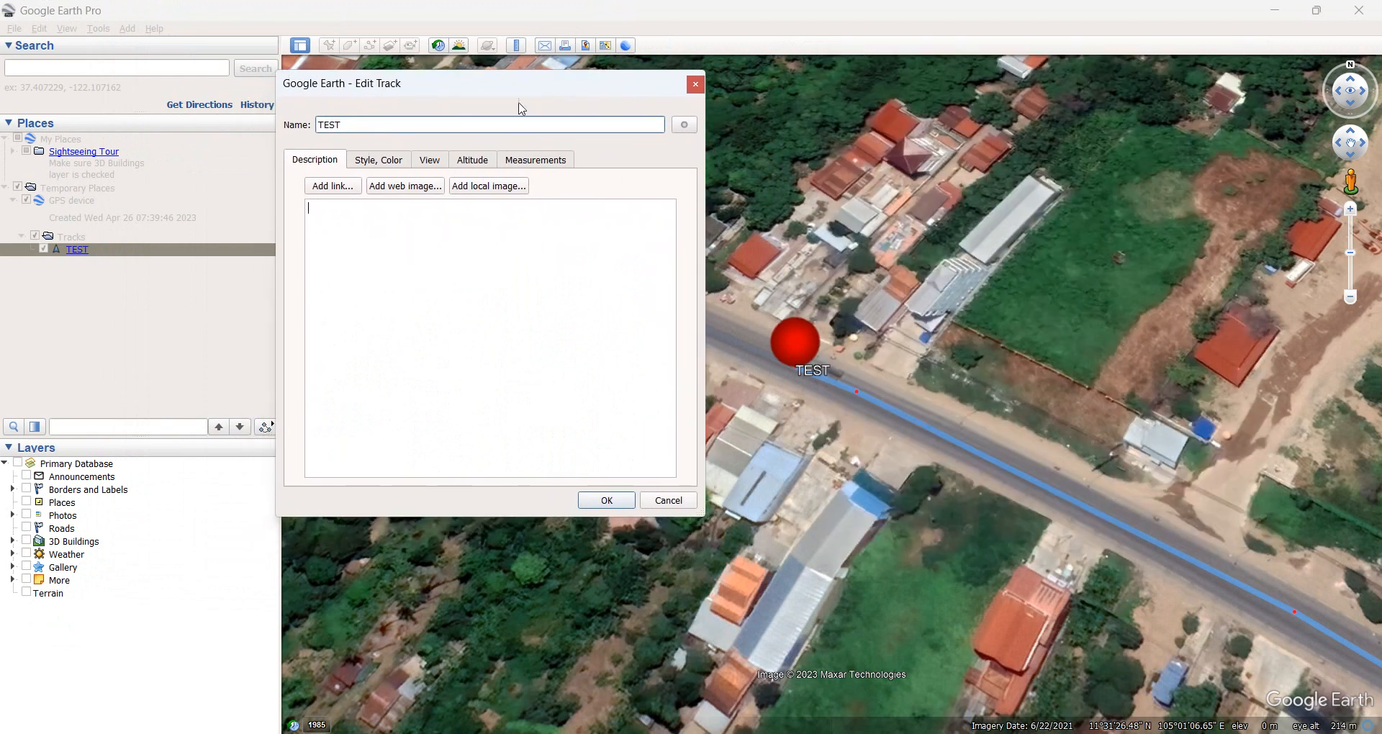
{"action": "left_click", "coordinate": [393, 161]}
{"action": "left_click", "coordinate": [338, 161]}
{"action": "left_click", "coordinate": [381, 164]}
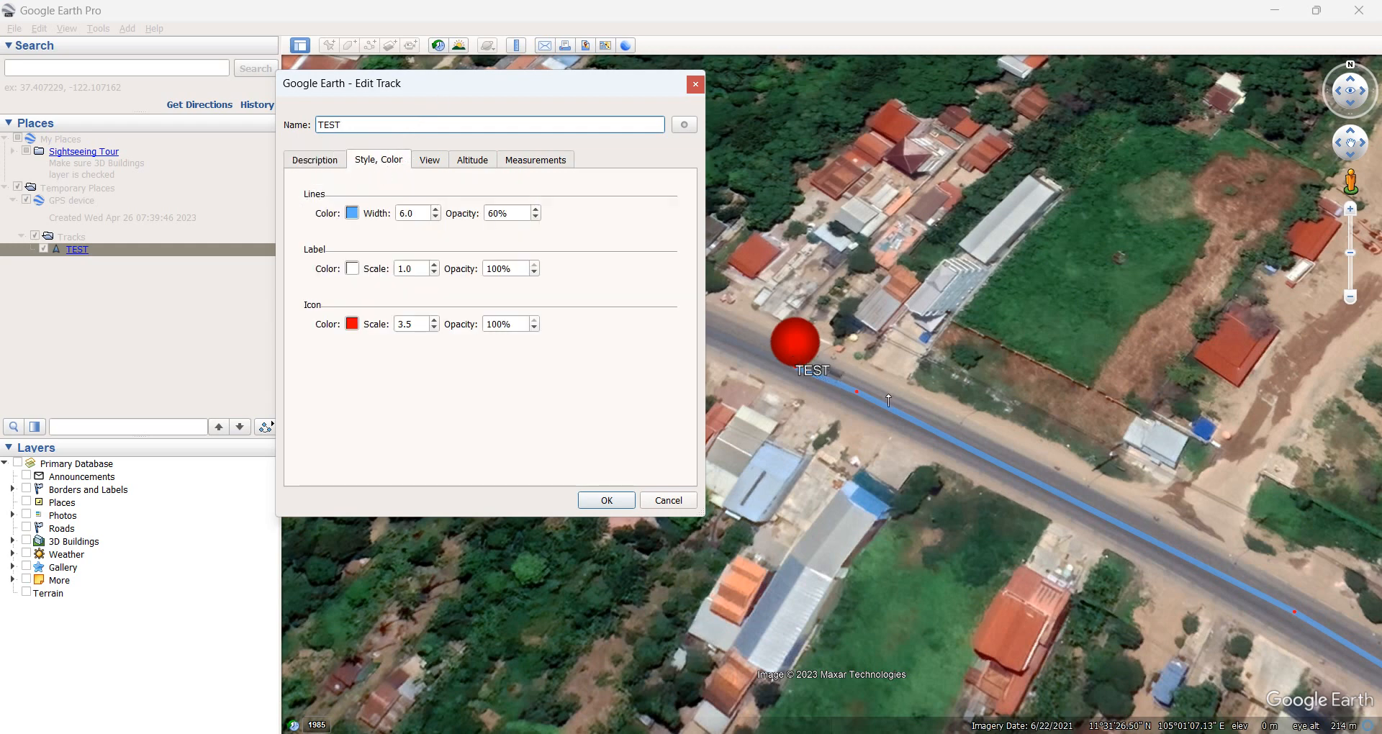
{"action": "scroll", "coordinate": [846, 385], "scroll_direction": "up", "scroll_amount": 2}
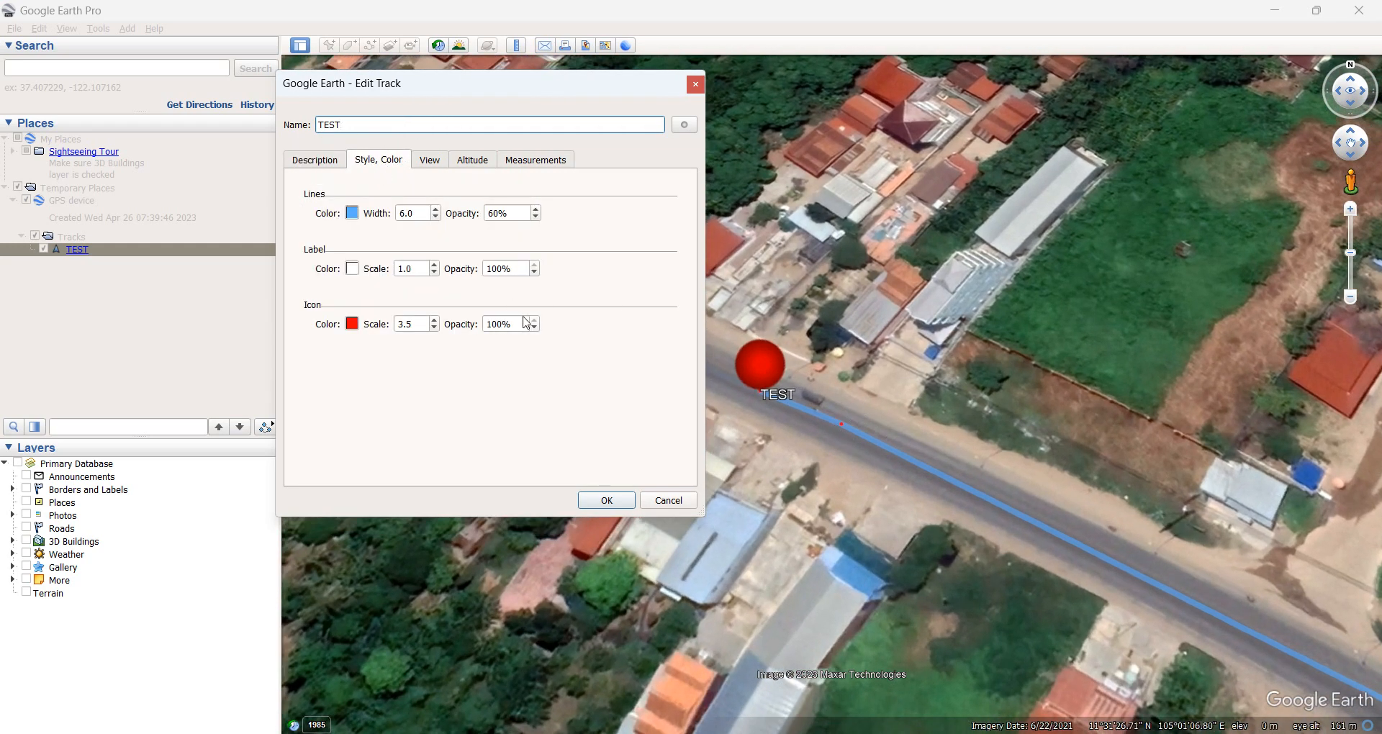
Change the TEST track's line color to the lime-green basic color
{"action": "left_click", "coordinate": [352, 213]}
{"action": "left_click", "coordinate": [418, 266]}
{"action": "left_click", "coordinate": [458, 248]}
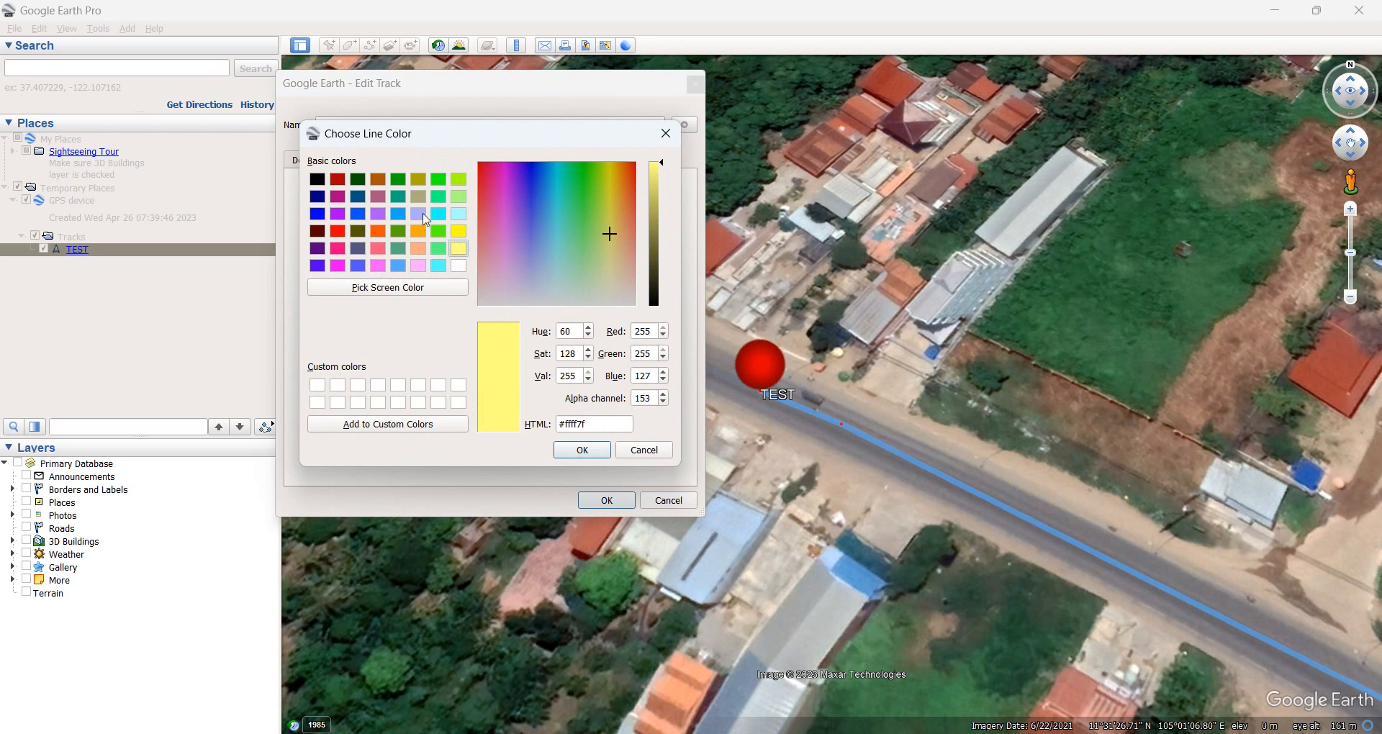
{"action": "left_click", "coordinate": [439, 180]}
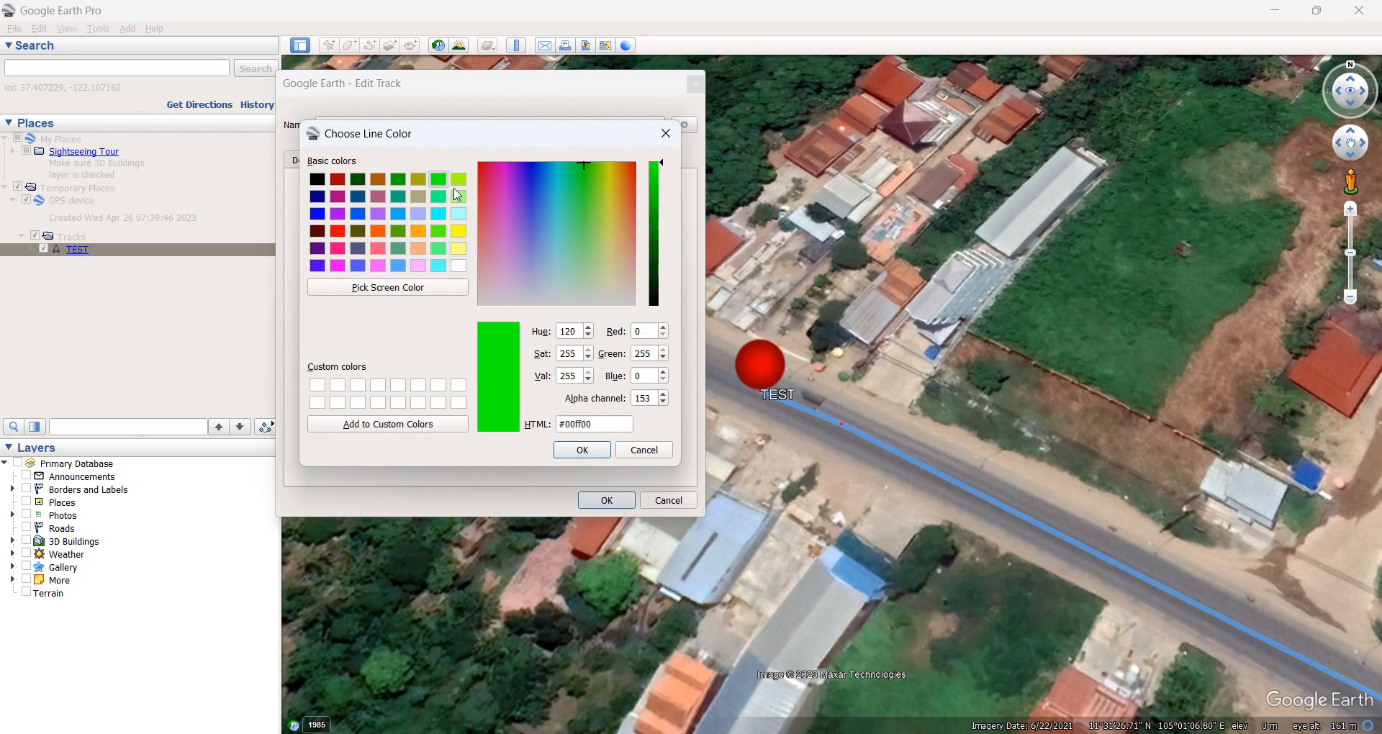
{"action": "left_click", "coordinate": [458, 180]}
{"action": "left_click", "coordinate": [580, 449]}
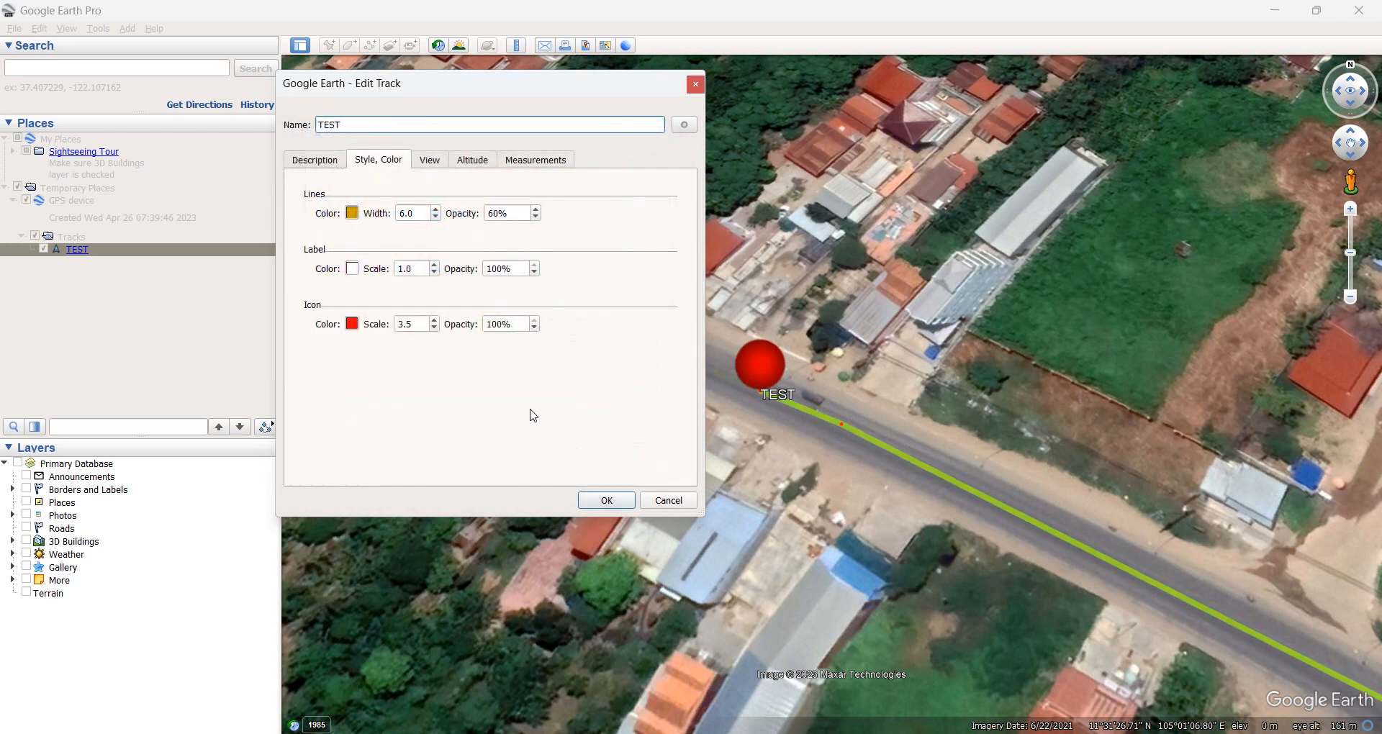
Set the track line's opacity to 100%
{"action": "left_click", "coordinate": [537, 209]}
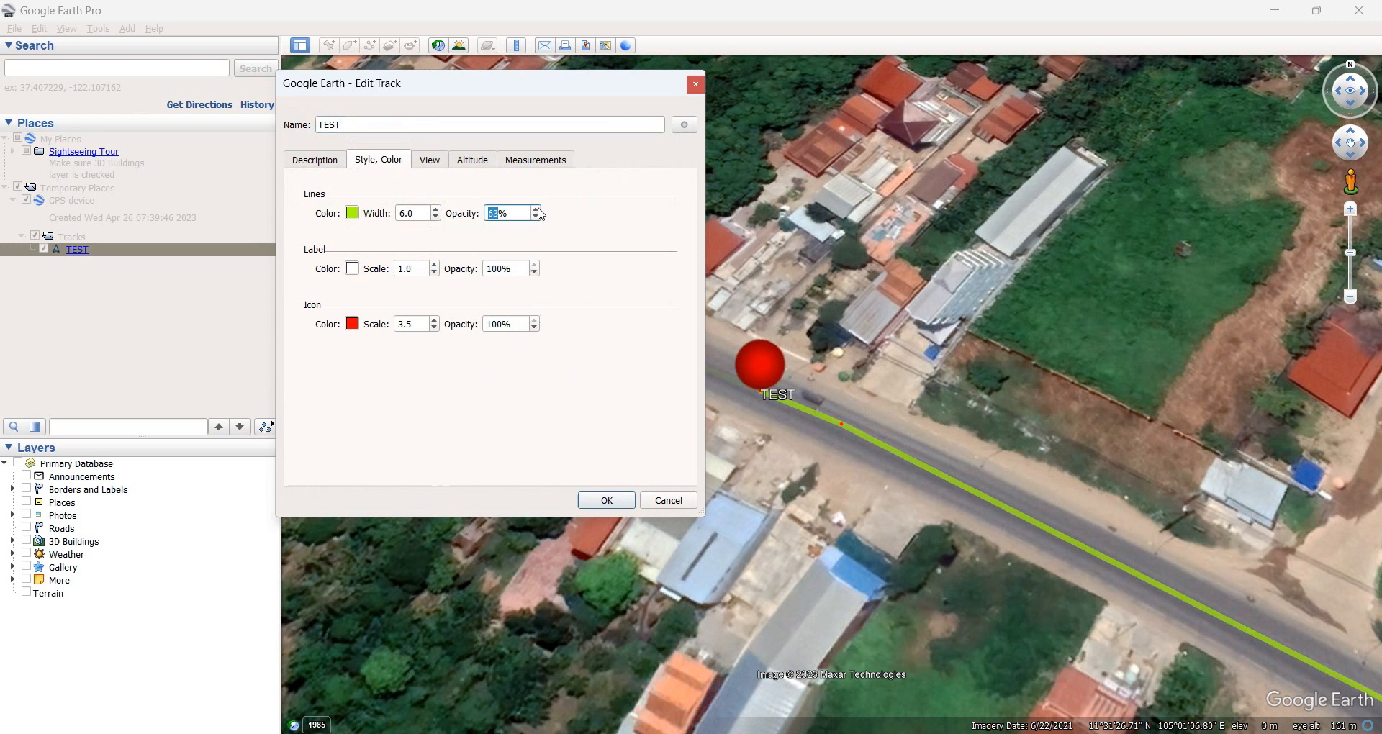
{"action": "left_click", "coordinate": [536, 210]}
{"action": "left_click", "coordinate": [536, 210]}
{"action": "double_click", "coordinate": [519, 216]}
{"action": "type", "text": "100"}
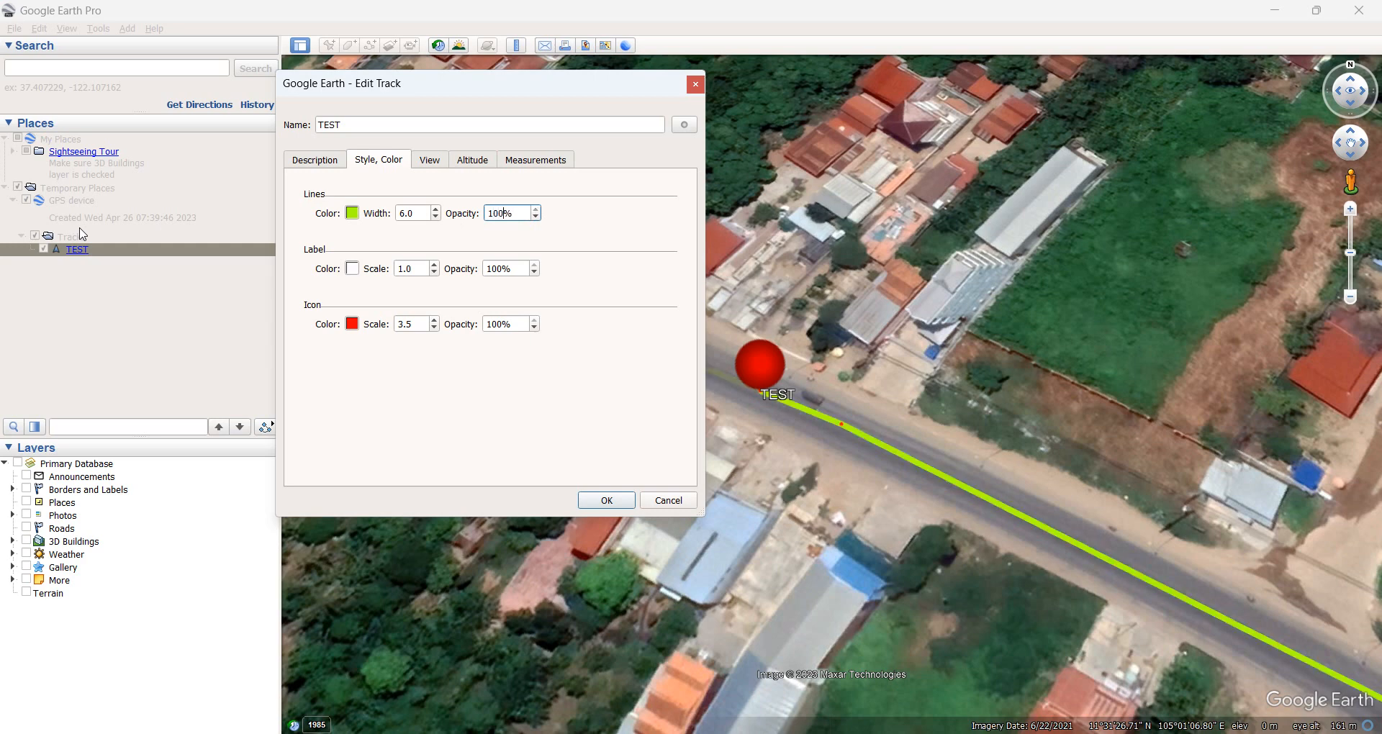
Move the track's properties clear of the red dot, try a line opacity of 50% and restore it to 100%
{"action": "left_click_drag", "start_coordinate": [429, 87], "coordinate": [253, 226]}
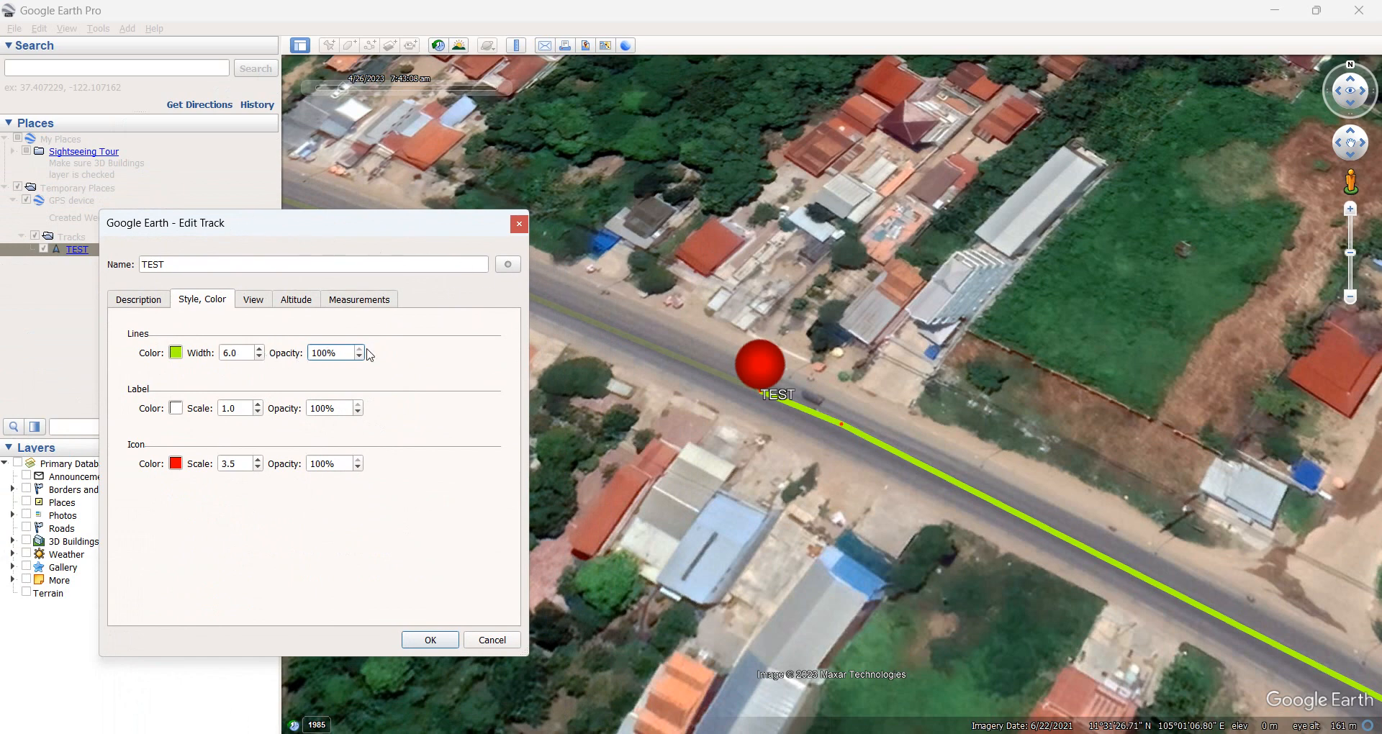
{"action": "double_click", "coordinate": [341, 354]}
{"action": "type", "text": "50"}
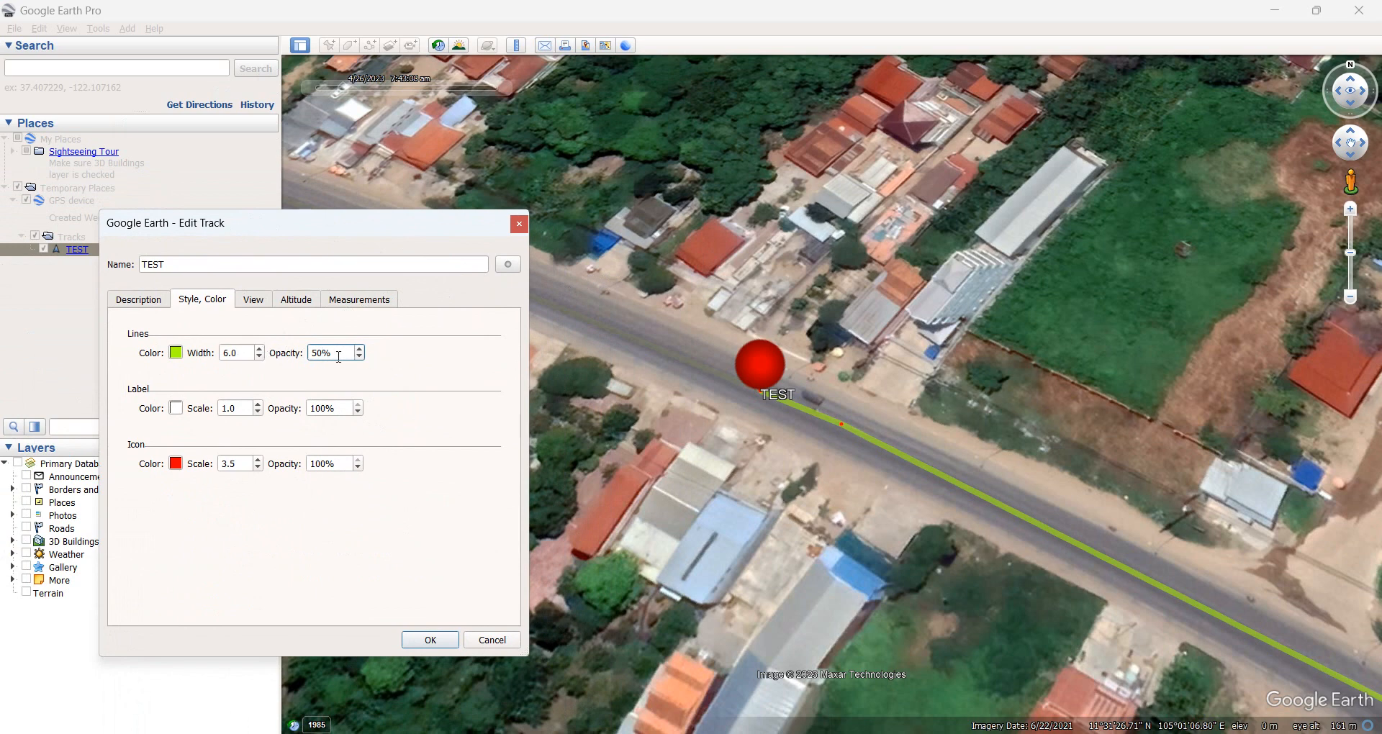
{"action": "type", "text": "100"}
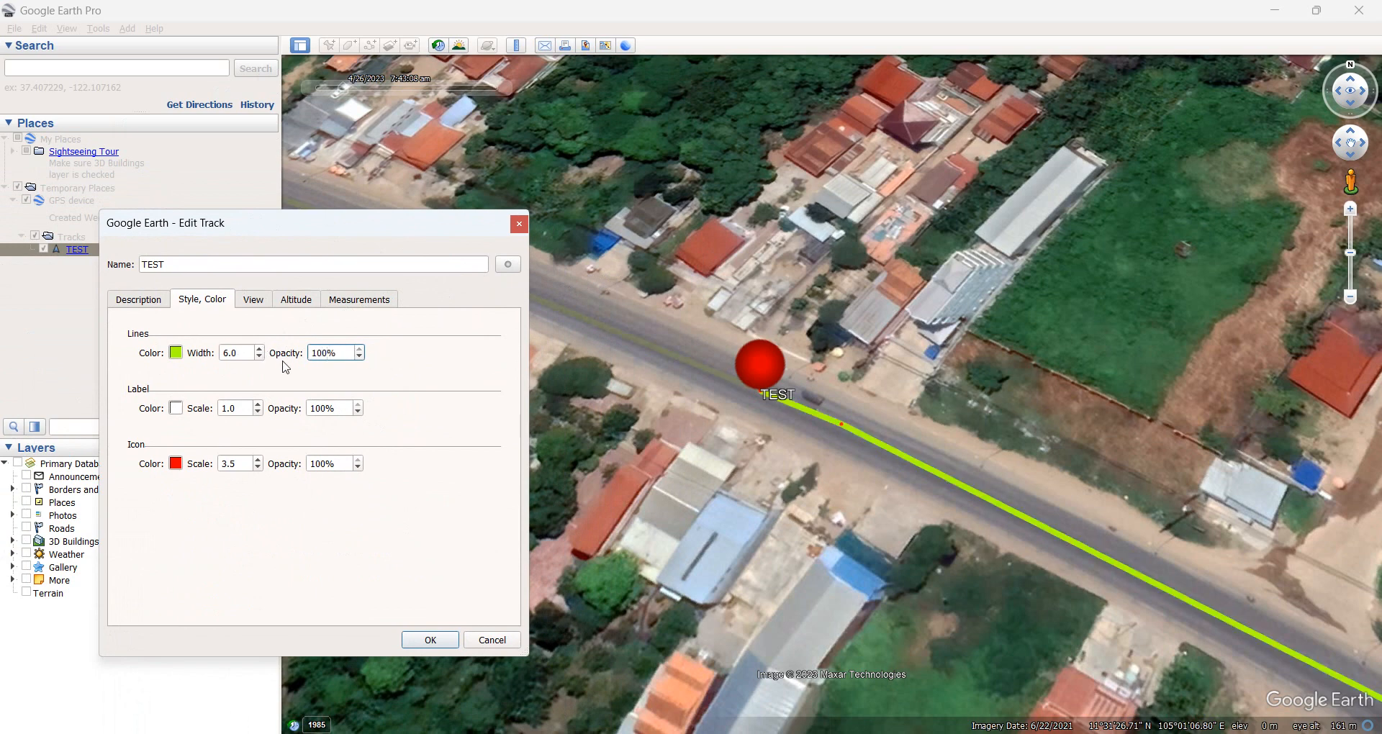
Look through the track's view, altitude, measurement and description settings and return to its style settings
{"action": "left_click", "coordinate": [249, 297]}
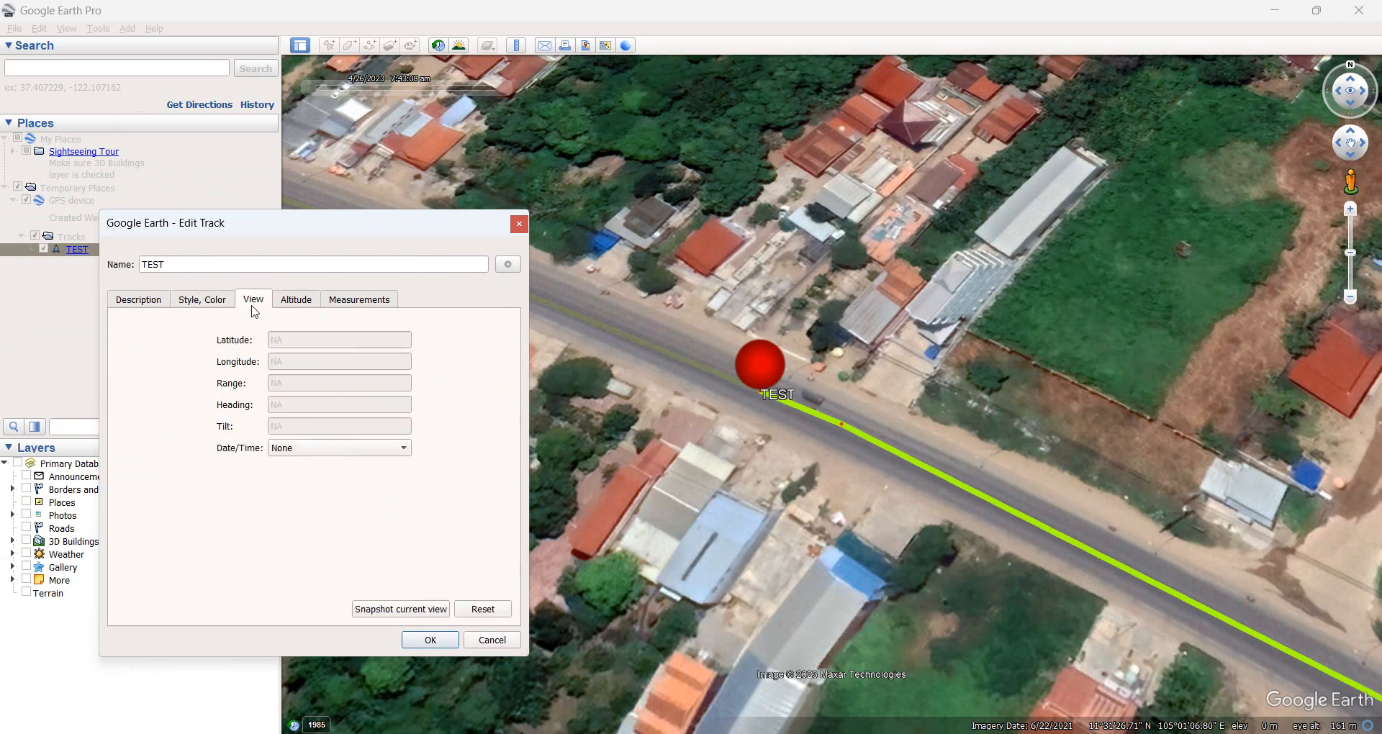
{"action": "left_click", "coordinate": [311, 299]}
{"action": "left_click", "coordinate": [335, 301]}
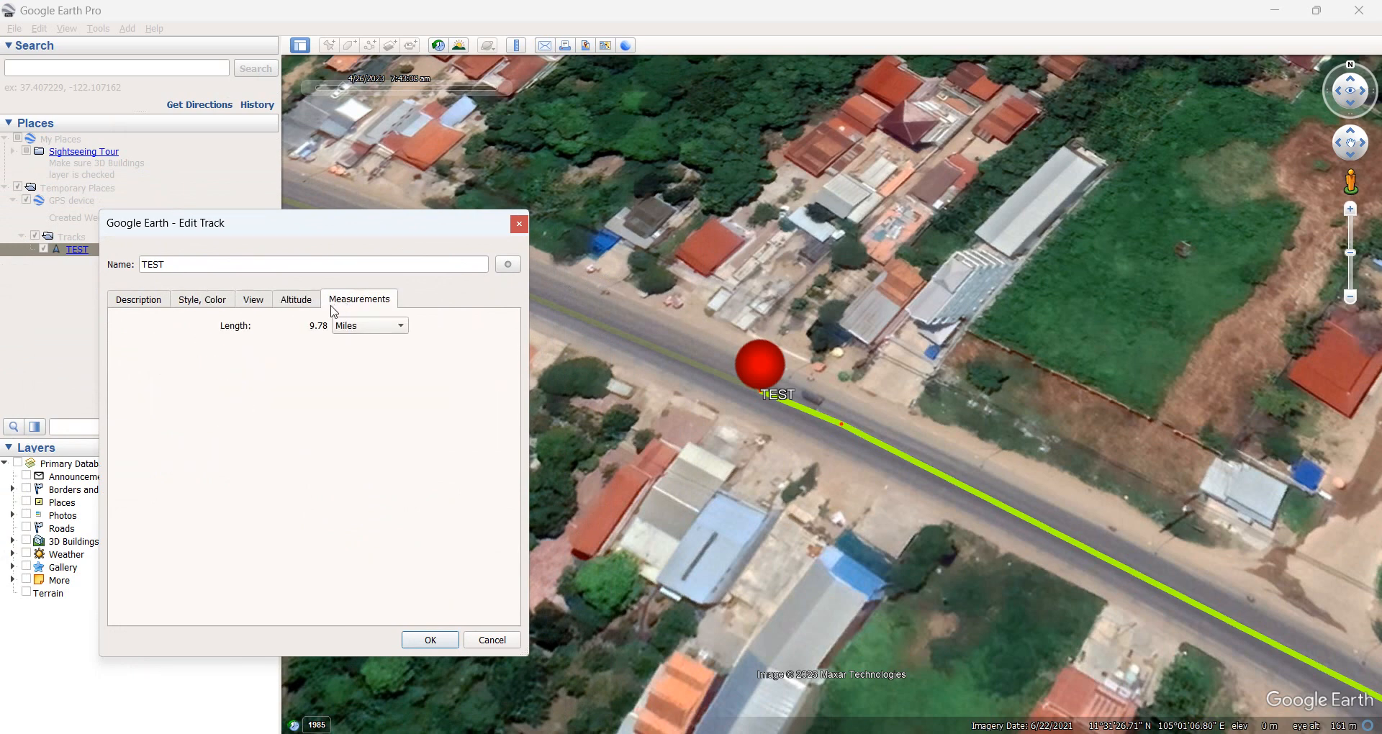
{"action": "left_click", "coordinate": [147, 299]}
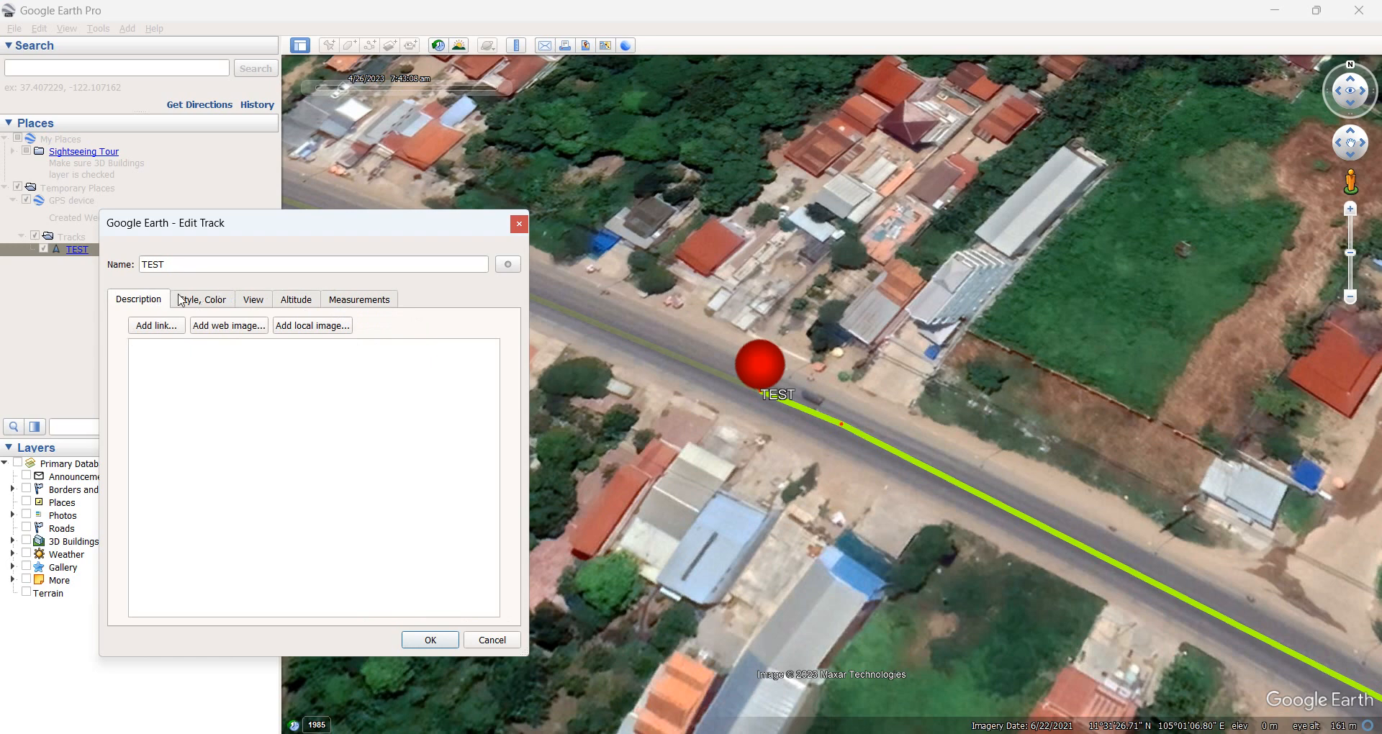
{"action": "left_click", "coordinate": [182, 299]}
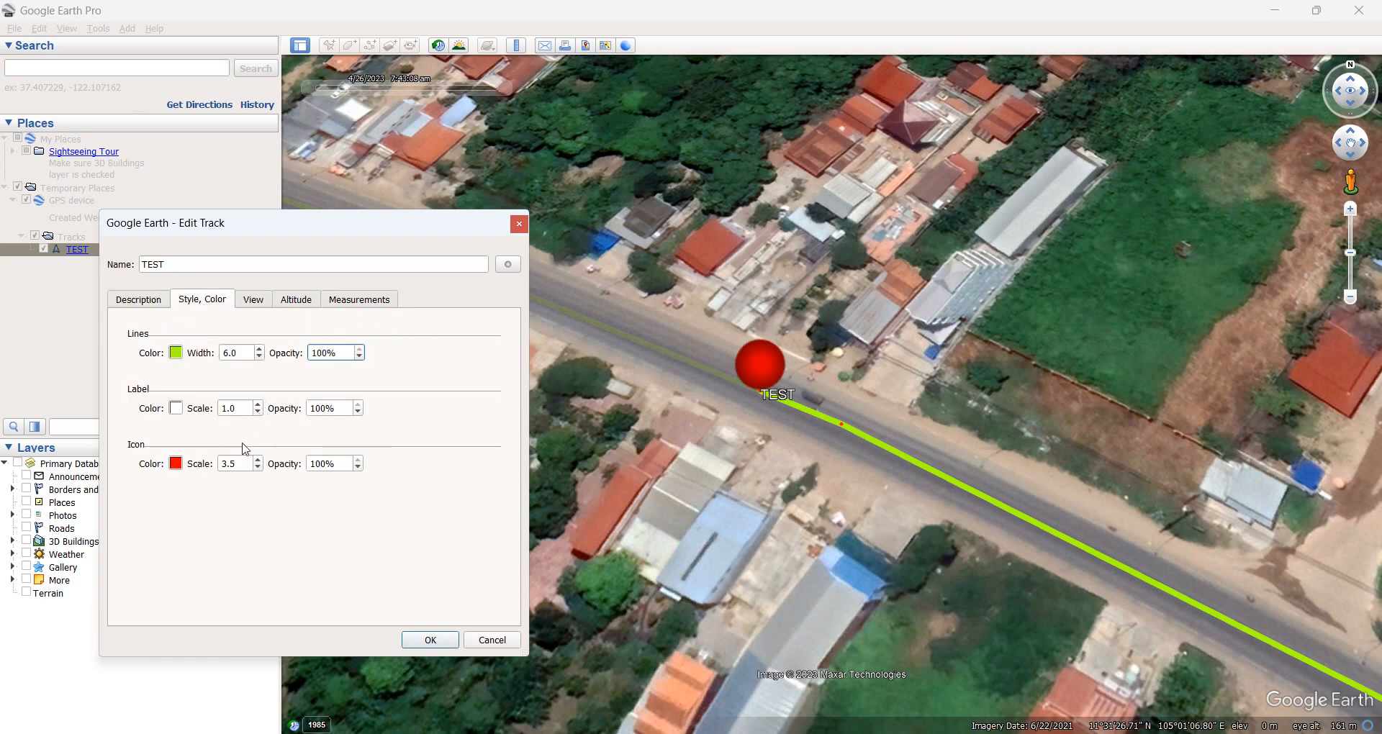
Reduce the TEST track's label opacity to 78% and its icon opacity to 90%
{"action": "left_click", "coordinate": [359, 412]}
{"action": "left_click", "coordinate": [359, 411]}
{"action": "left_click", "coordinate": [359, 412]}
{"action": "left_click", "coordinate": [360, 412]}
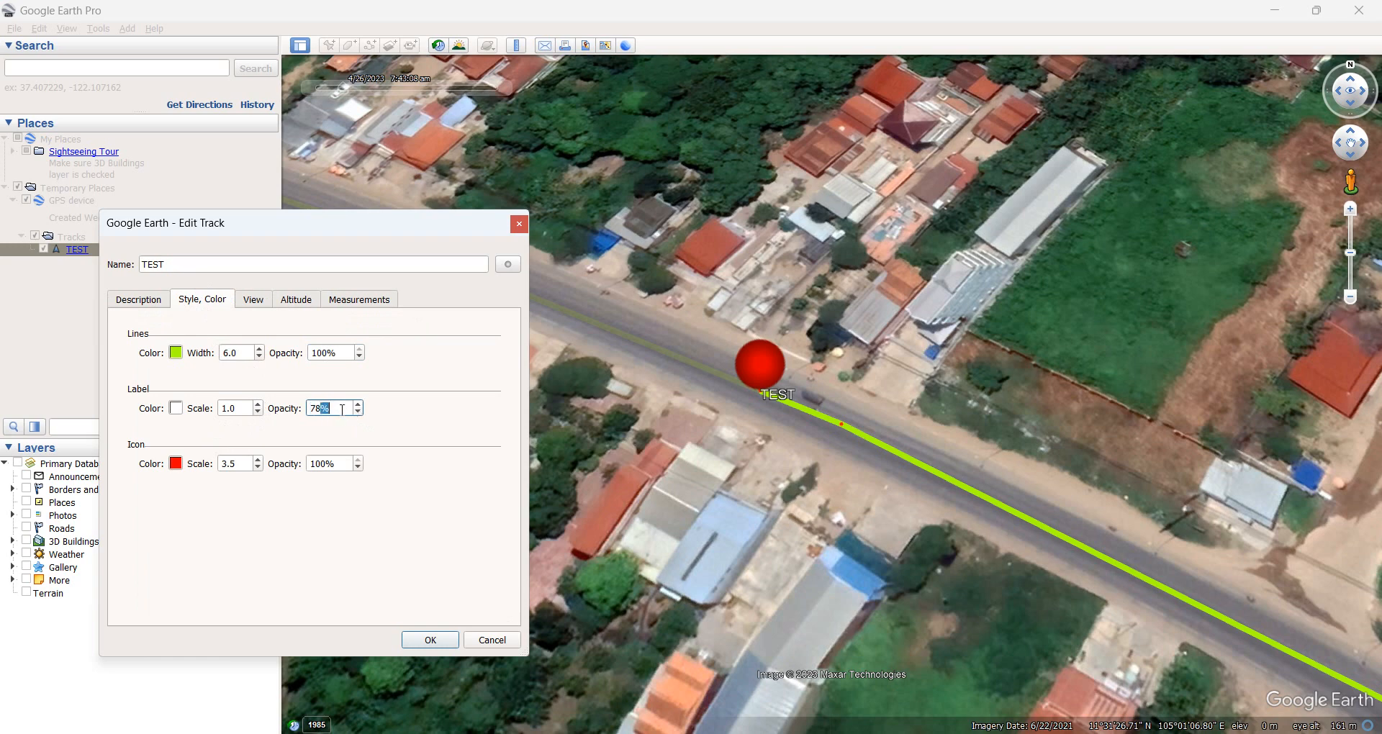
{"action": "left_click", "coordinate": [358, 468]}
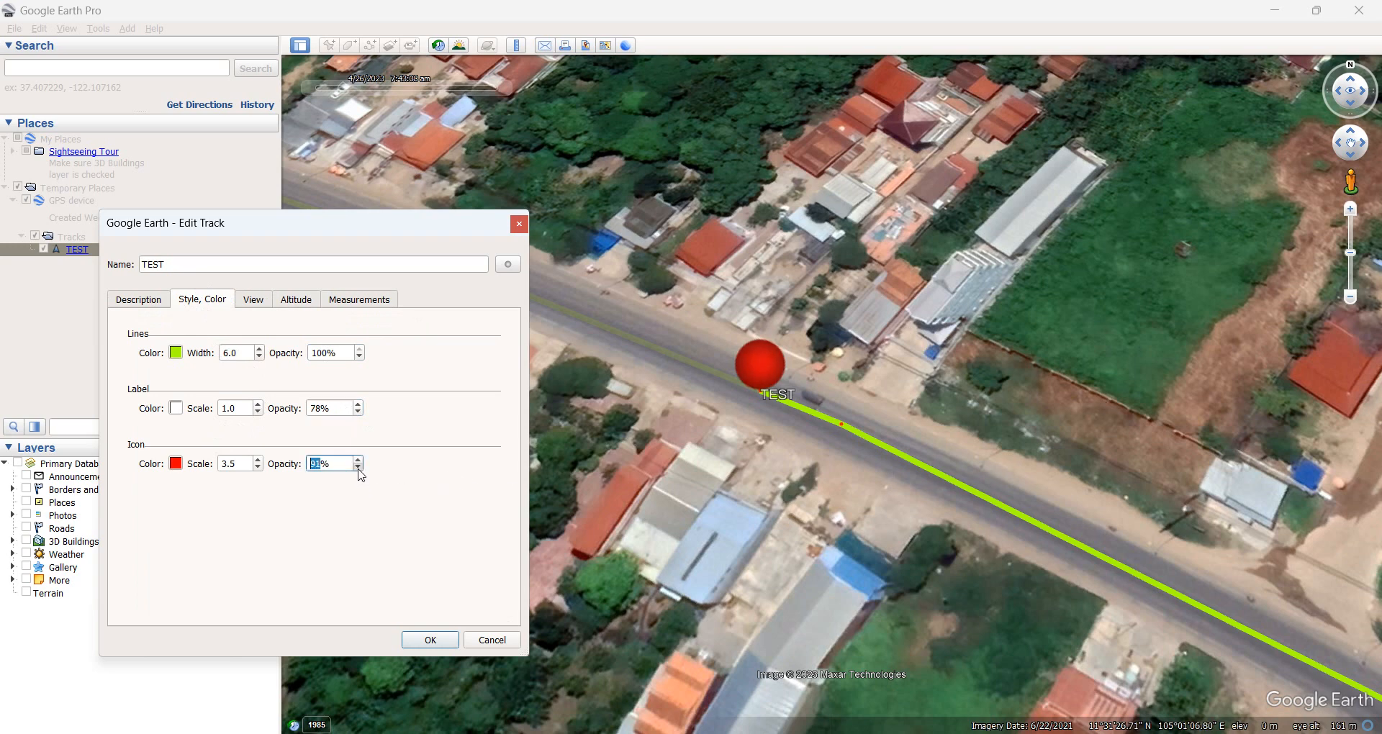
{"action": "left_click", "coordinate": [358, 469]}
Confirm the TEST track's style changes and view the whole restyled track on the map
{"action": "left_click_drag", "start_coordinate": [367, 236], "coordinate": [908, 89]}
{"action": "left_click", "coordinate": [691, 155]}
{"action": "left_click", "coordinate": [729, 156]}
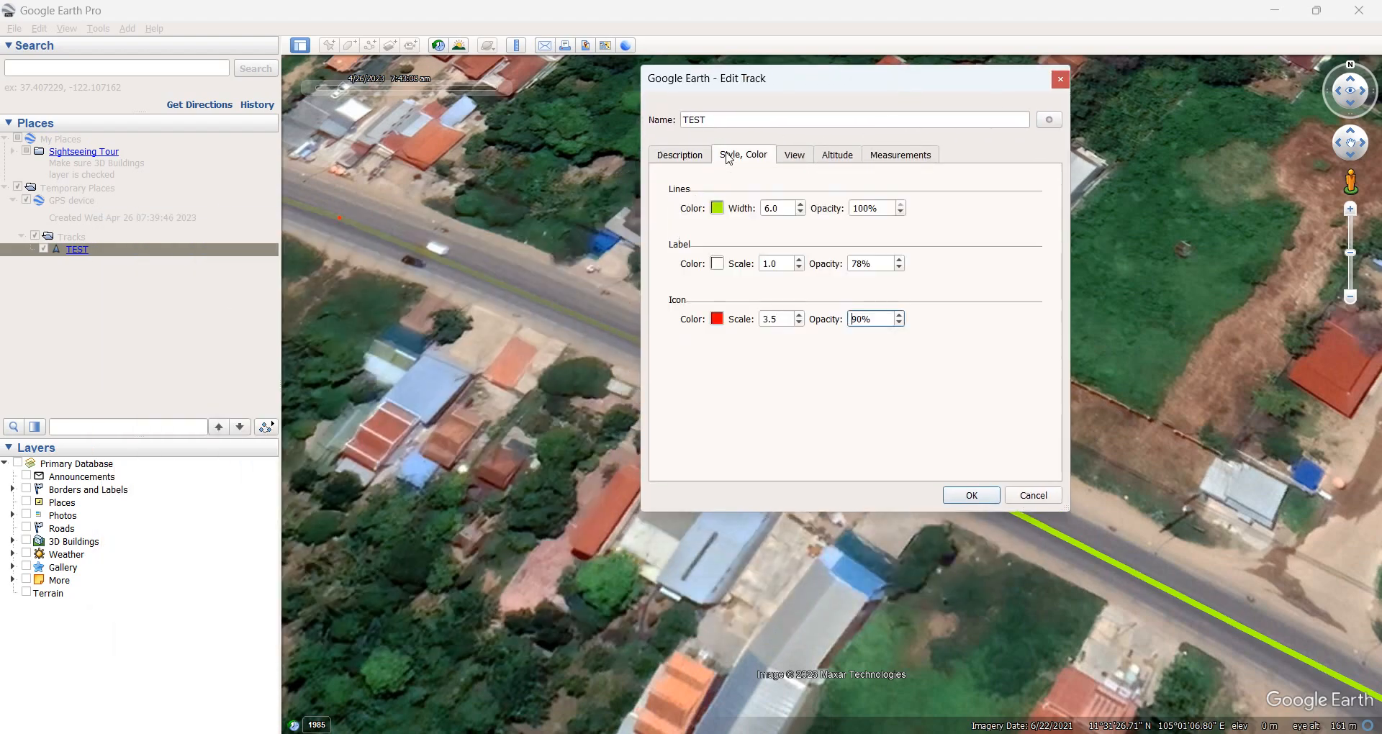
{"action": "left_click", "coordinate": [973, 493]}
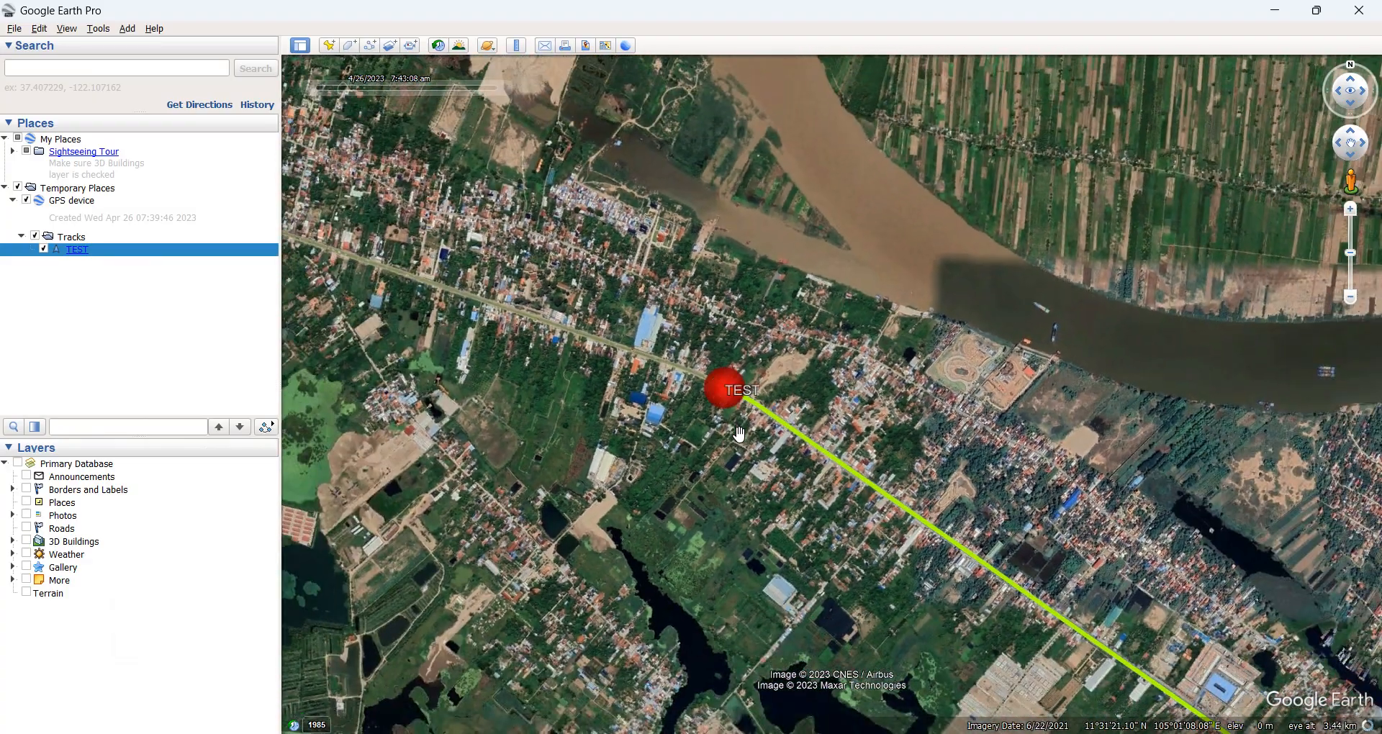
{"action": "scroll", "coordinate": [739, 432], "scroll_direction": "down", "scroll_amount": 5}
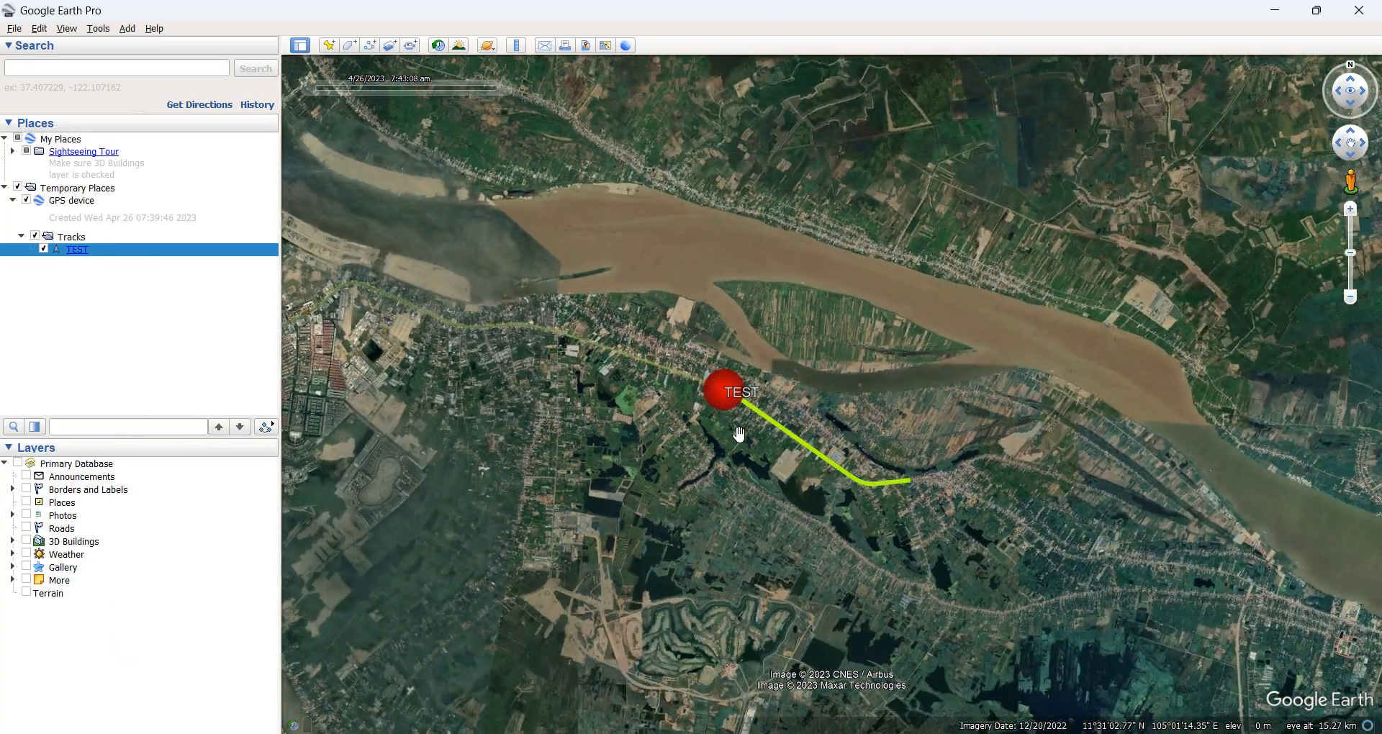
{"action": "scroll", "coordinate": [739, 432], "scroll_direction": "up", "scroll_amount": 1}
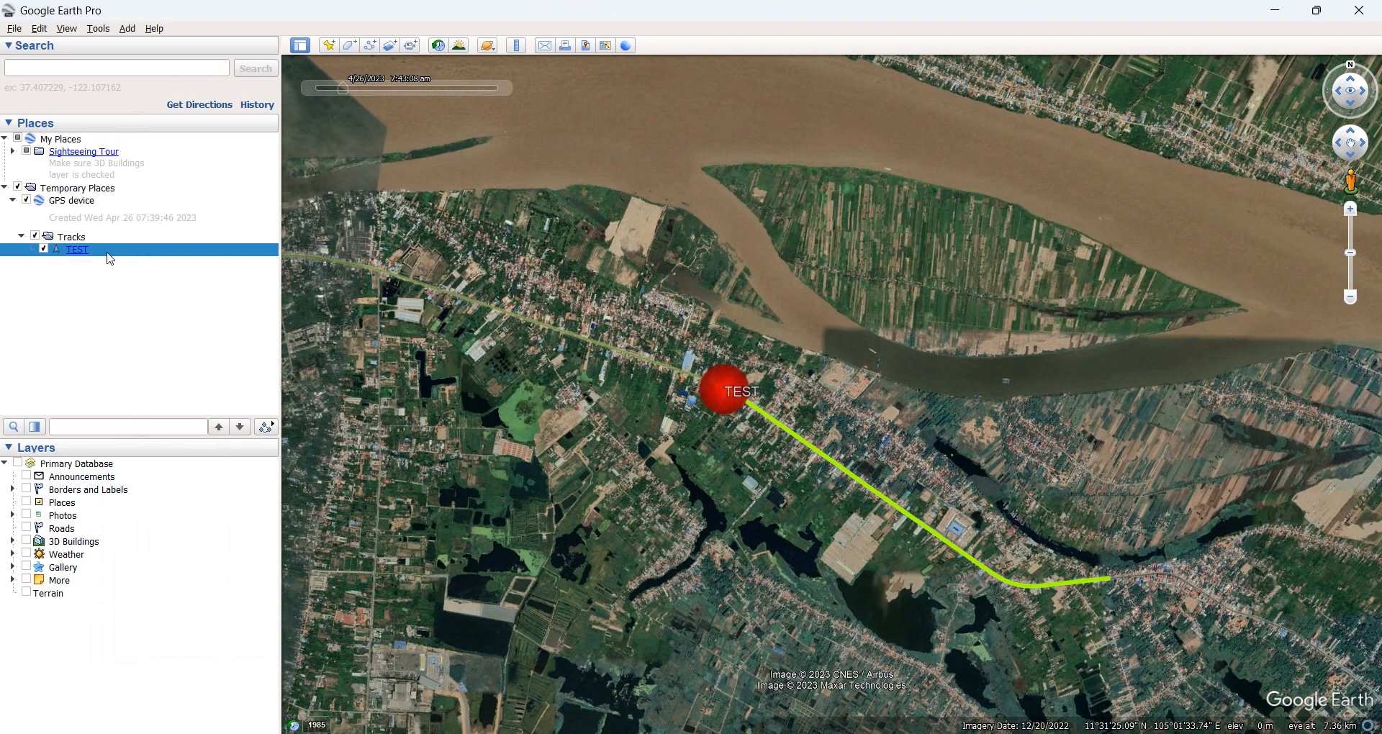
Review the touring options for speed, camera and key frames, and accept them
{"action": "mouse_move", "coordinate": [400, 104]}
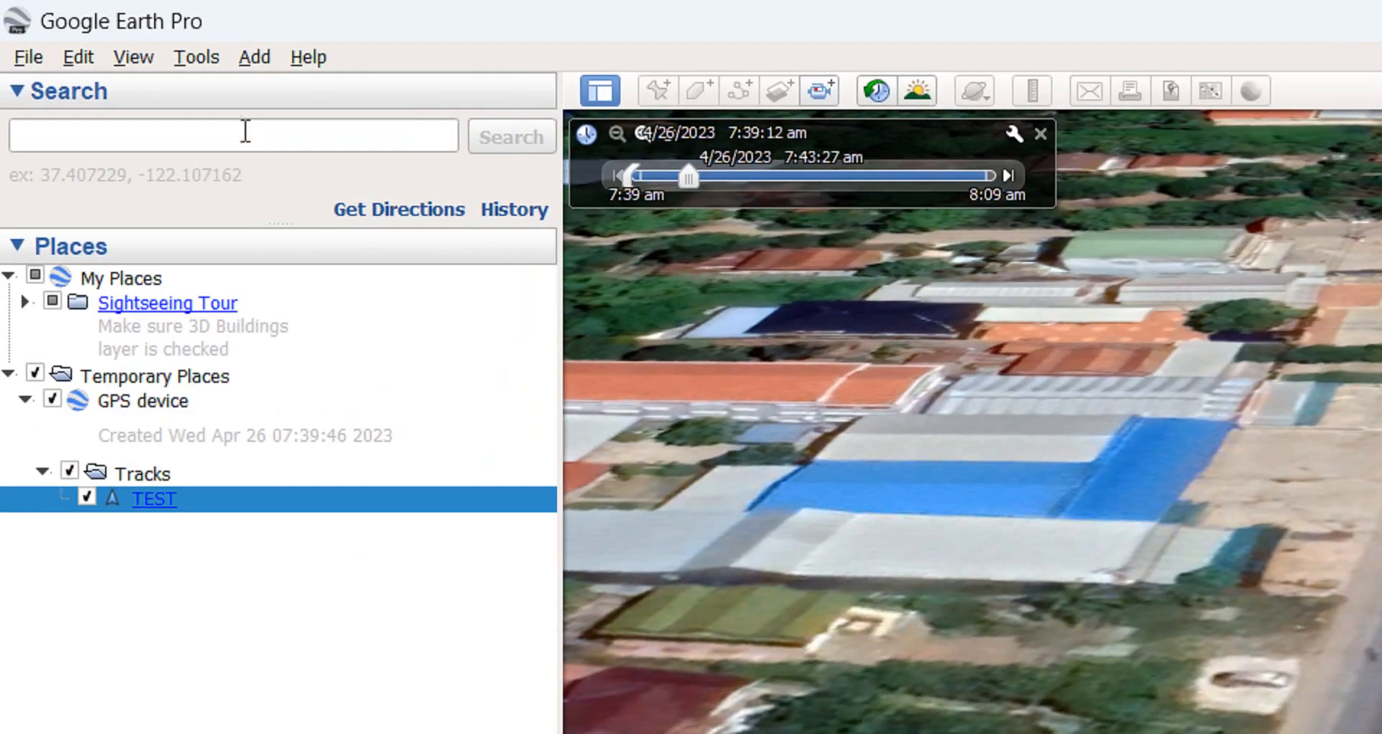
{"action": "left_click", "coordinate": [259, 308]}
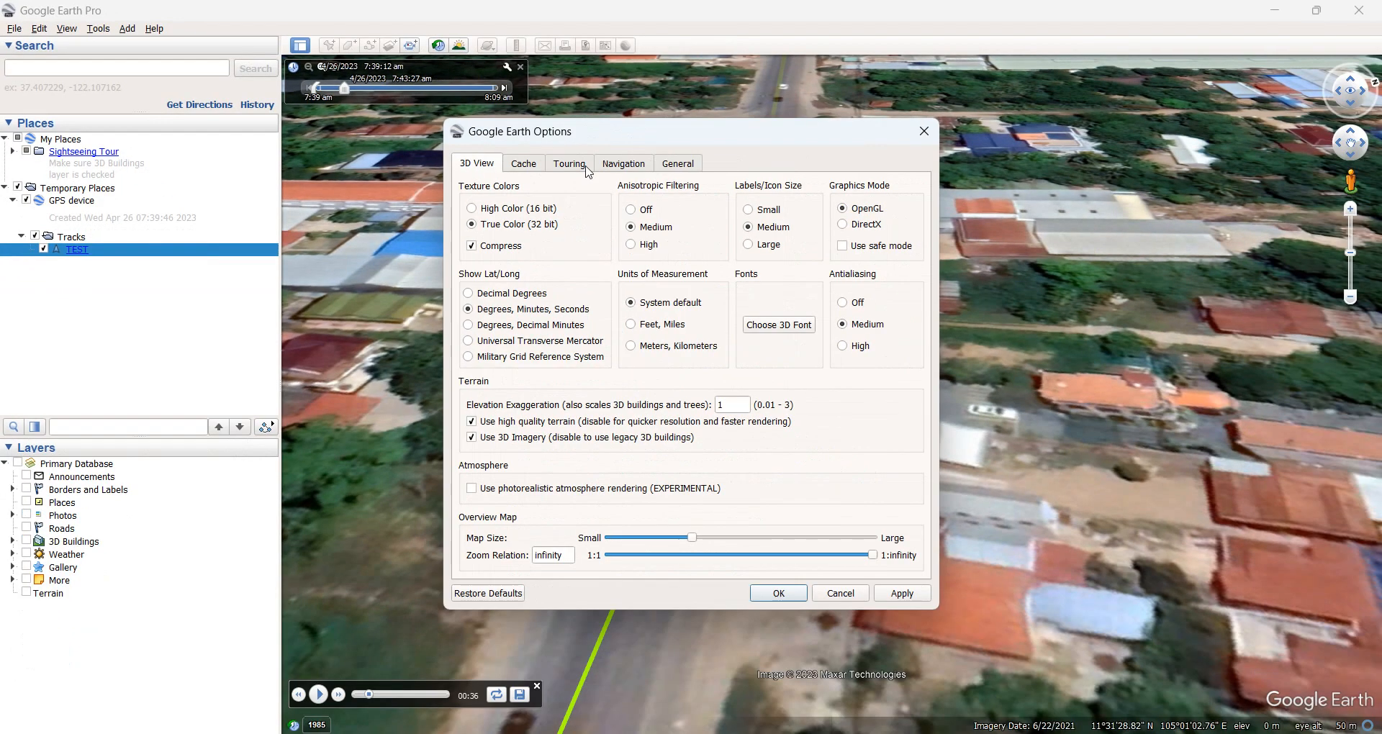
{"action": "left_click", "coordinate": [569, 164]}
{"action": "left_click_drag", "start_coordinate": [657, 138], "coordinate": [969, 87]}
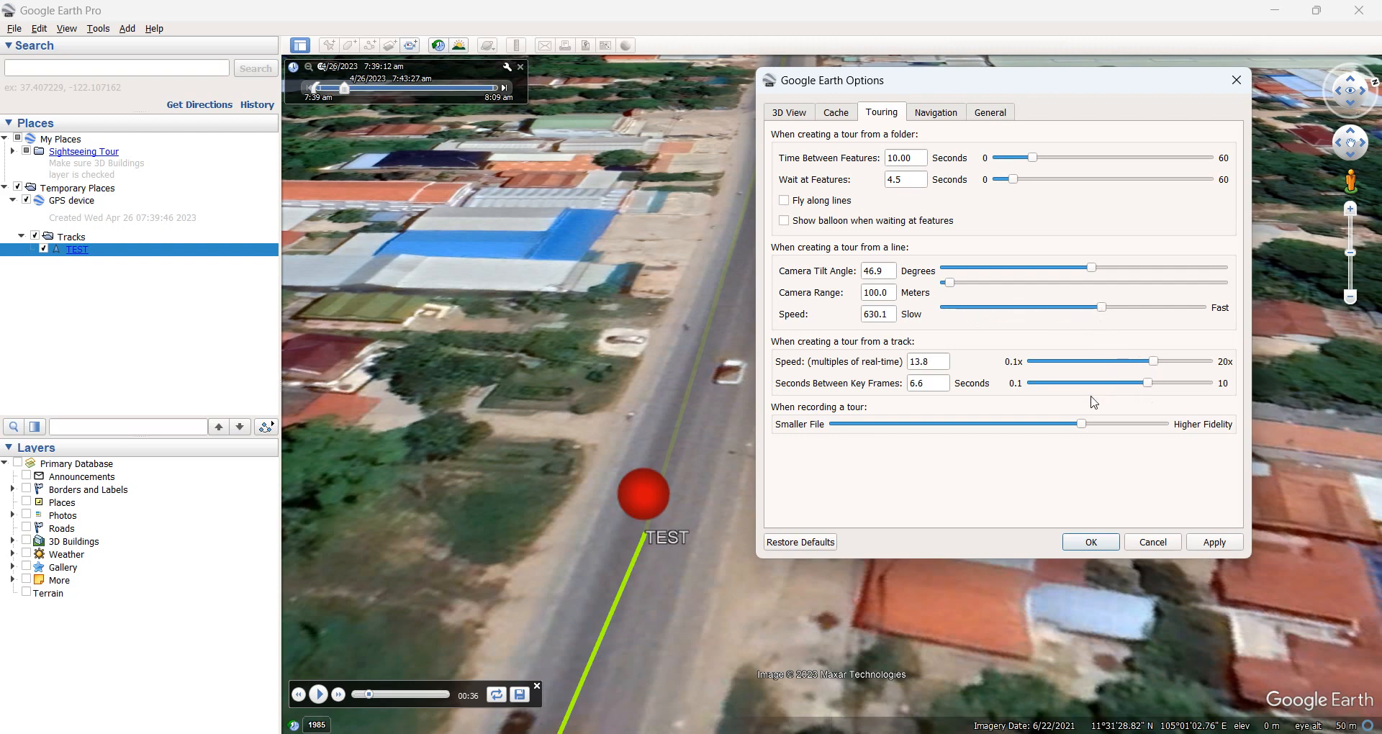
{"action": "left_click", "coordinate": [1088, 543]}
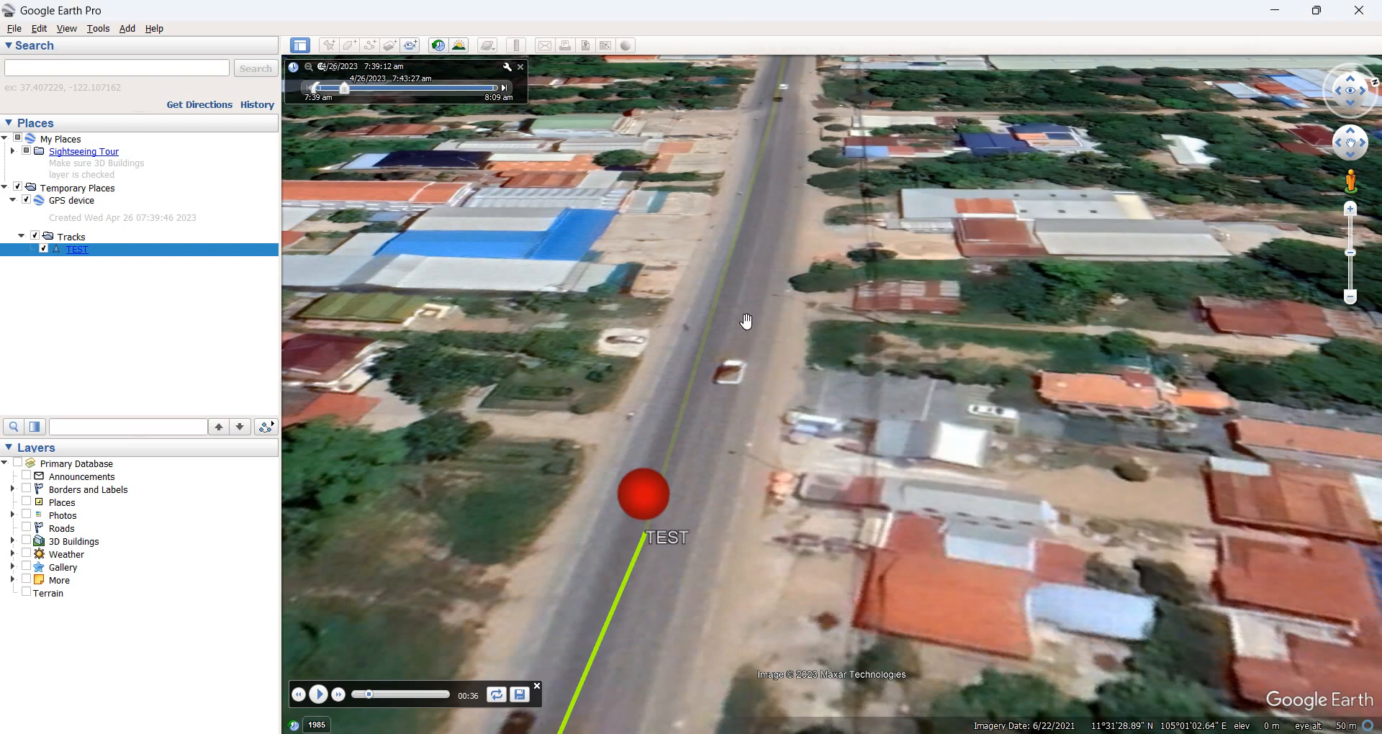
Replay the track tour from near its start and save it under the default name Untitled Tour
{"action": "left_click_drag", "start_coordinate": [374, 696], "coordinate": [367, 697]}
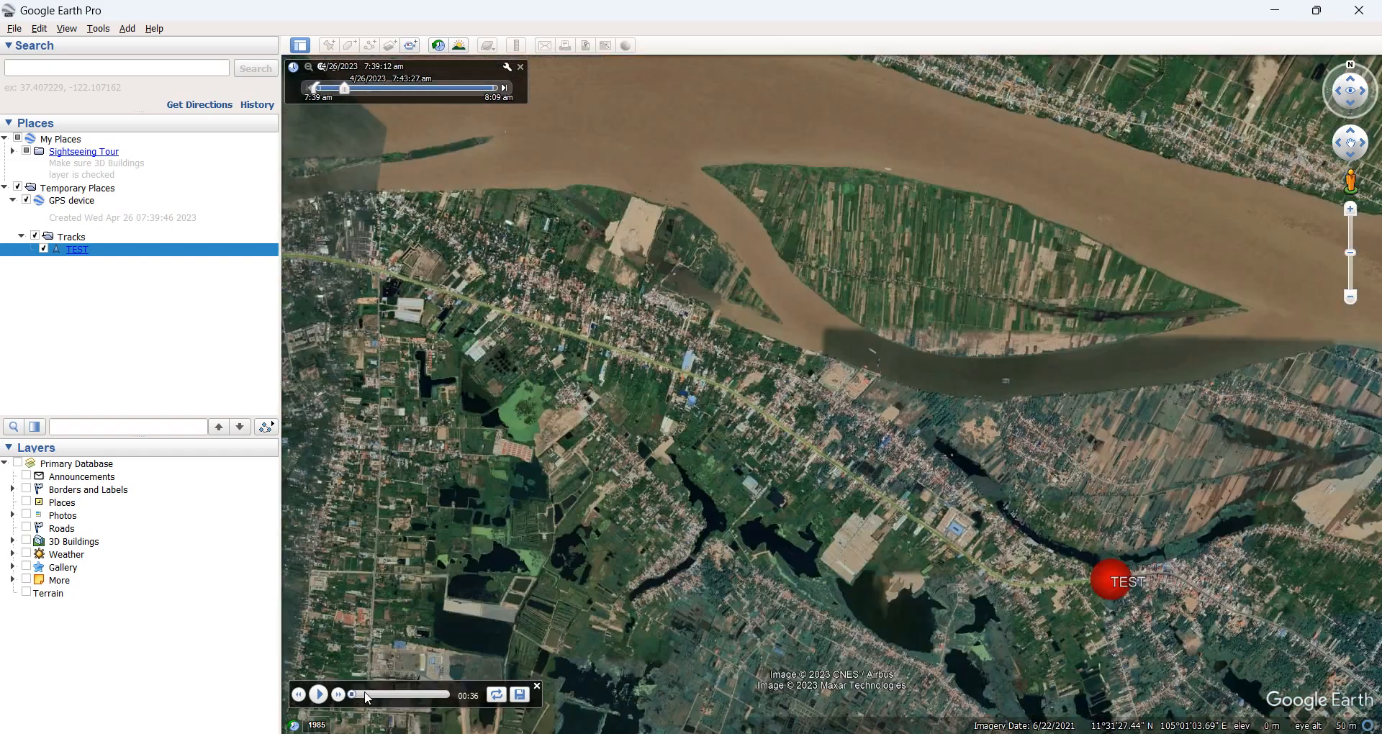
{"action": "left_click", "coordinate": [322, 695]}
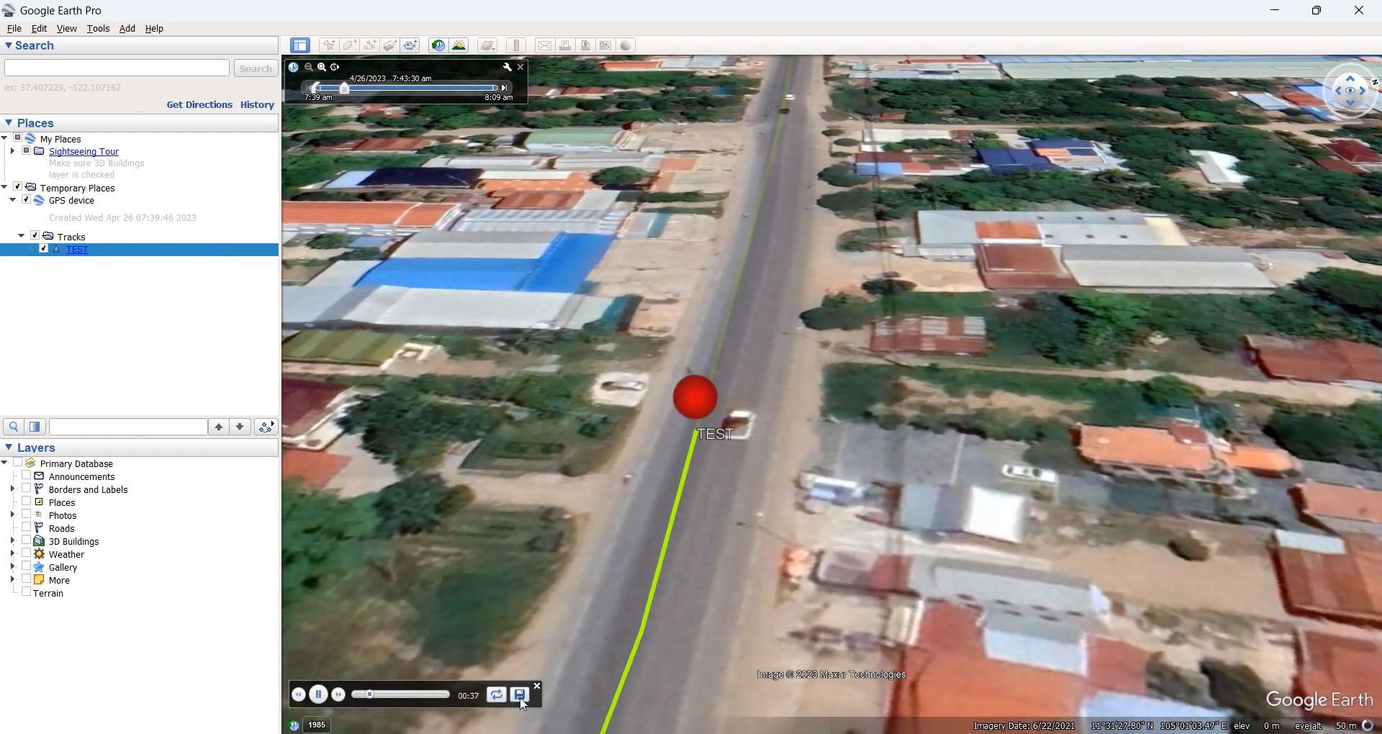
{"action": "left_click", "coordinate": [520, 695]}
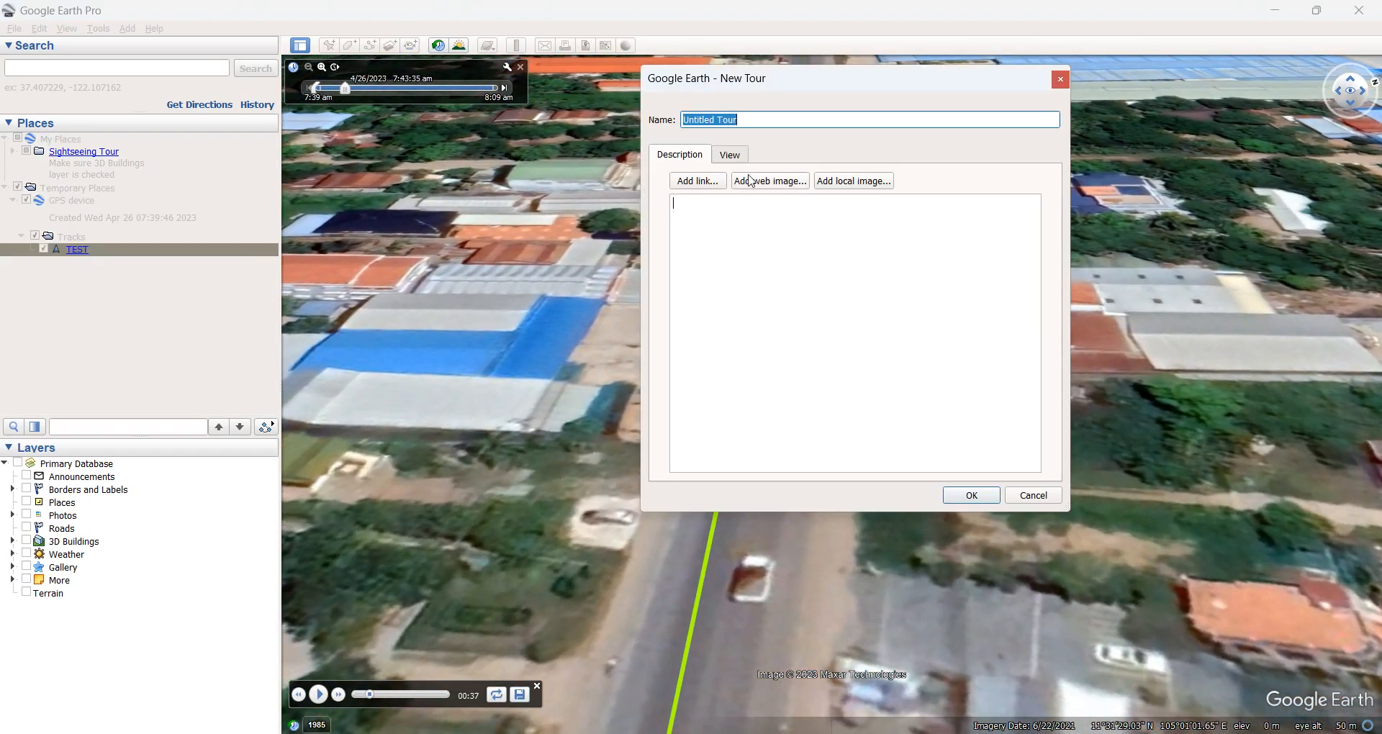
{"action": "left_click", "coordinate": [972, 495]}
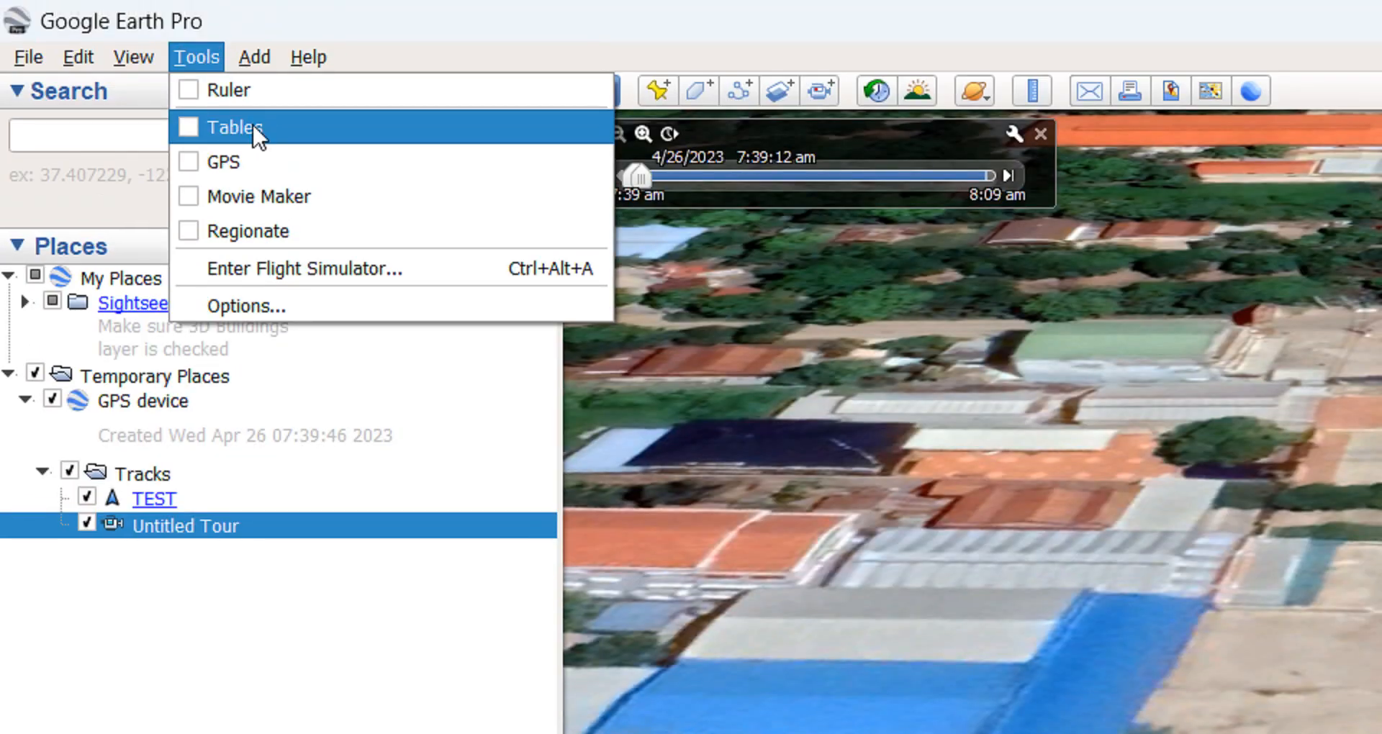
Create a movie of the saved Untitled Tour with Movie Maker as Desktop/Test.m4v, using HD 1080p at 60 frames/sec, H.264 and high quality
{"action": "mouse_move", "coordinate": [126, 28]}
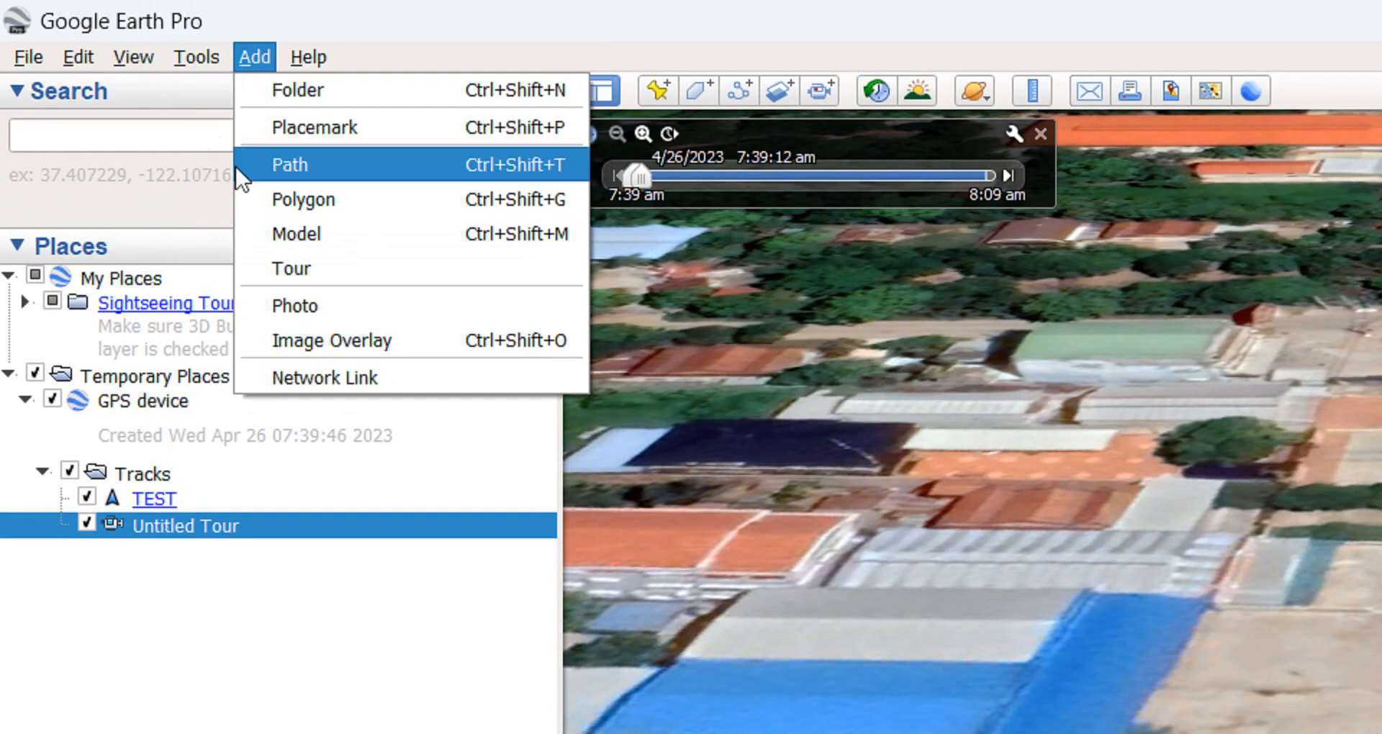
{"action": "left_click", "coordinate": [210, 62]}
{"action": "left_click", "coordinate": [210, 62]}
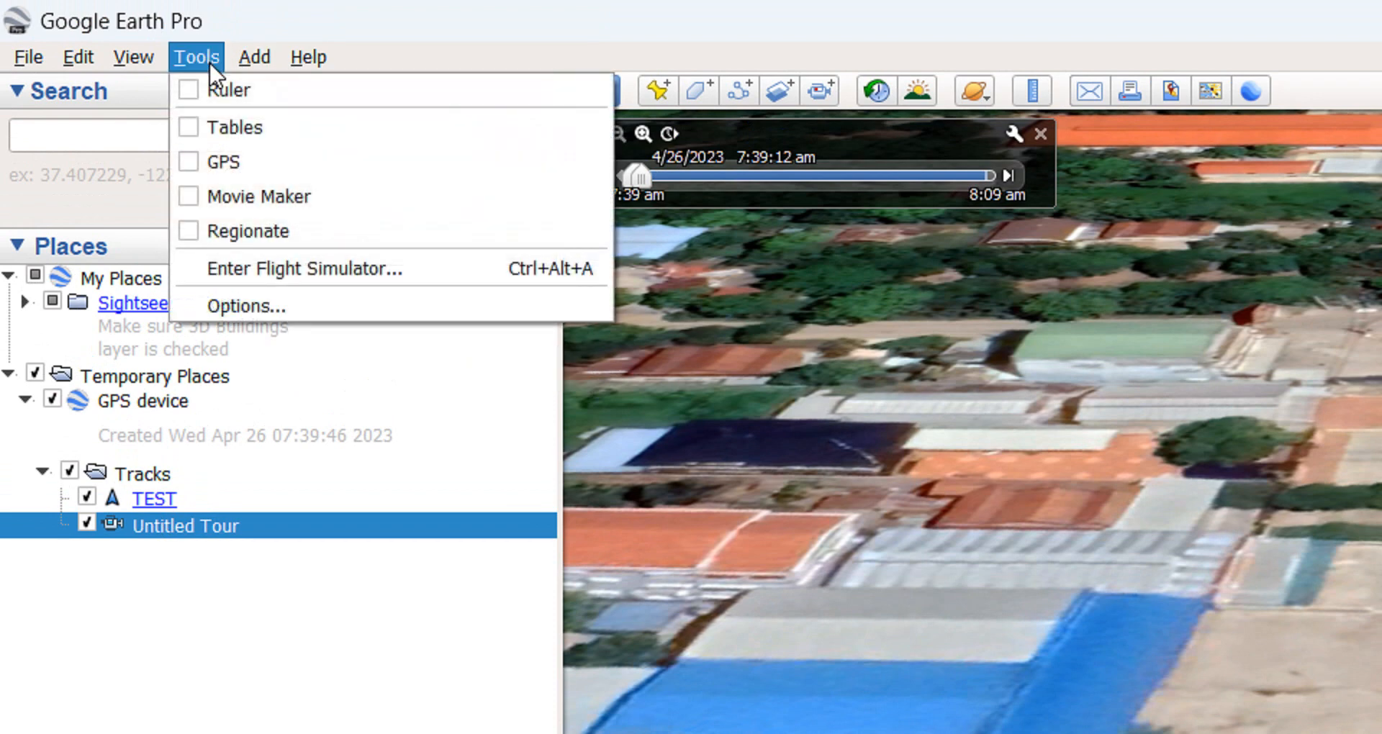
{"action": "left_click", "coordinate": [235, 201]}
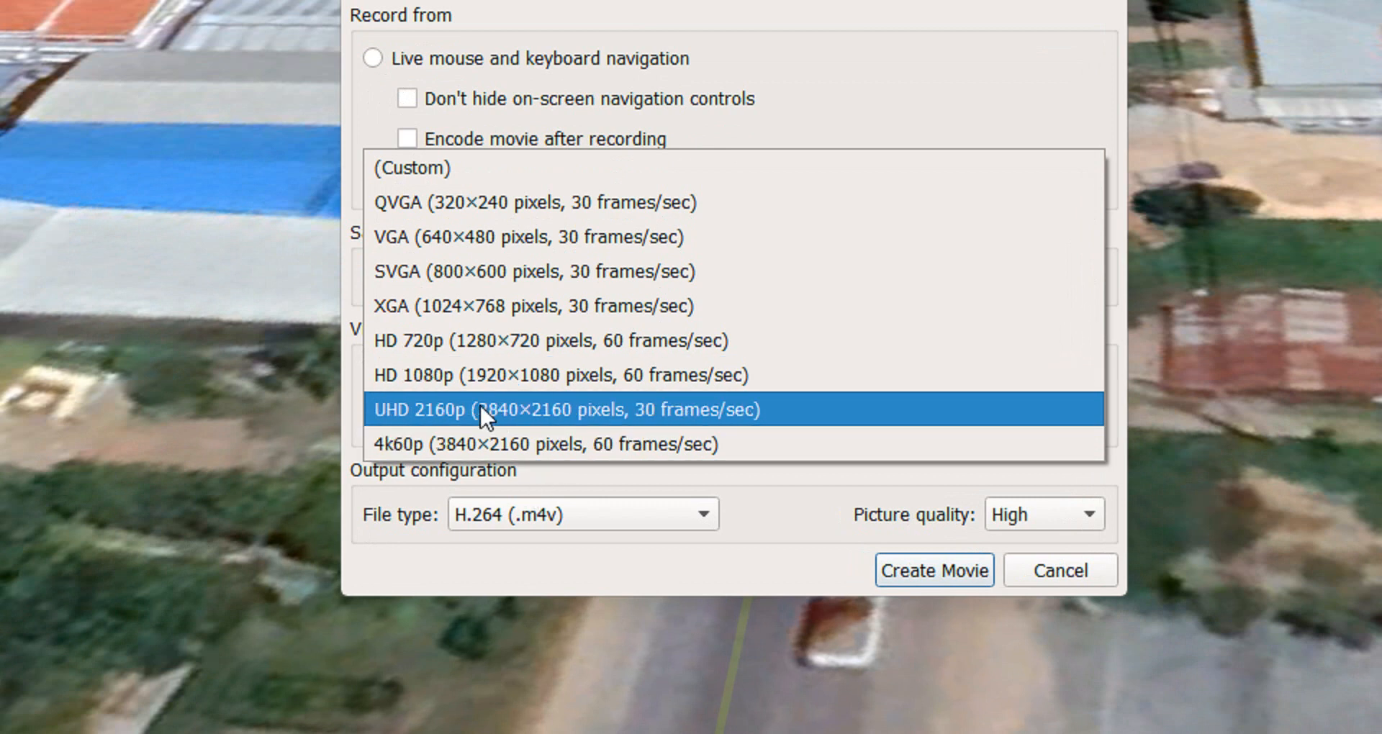
{"action": "left_click", "coordinate": [479, 407]}
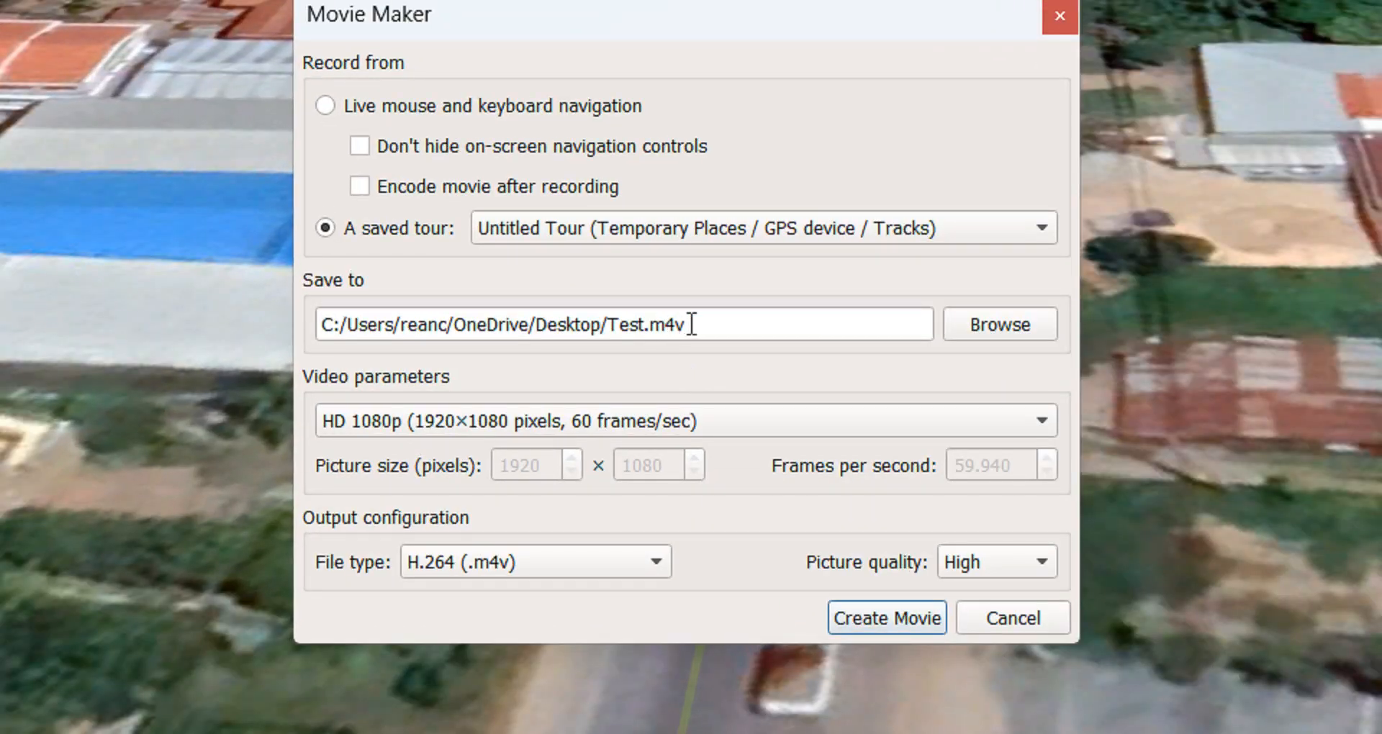
{"action": "left_click_drag", "start_coordinate": [697, 406], "coordinate": [475, 408]}
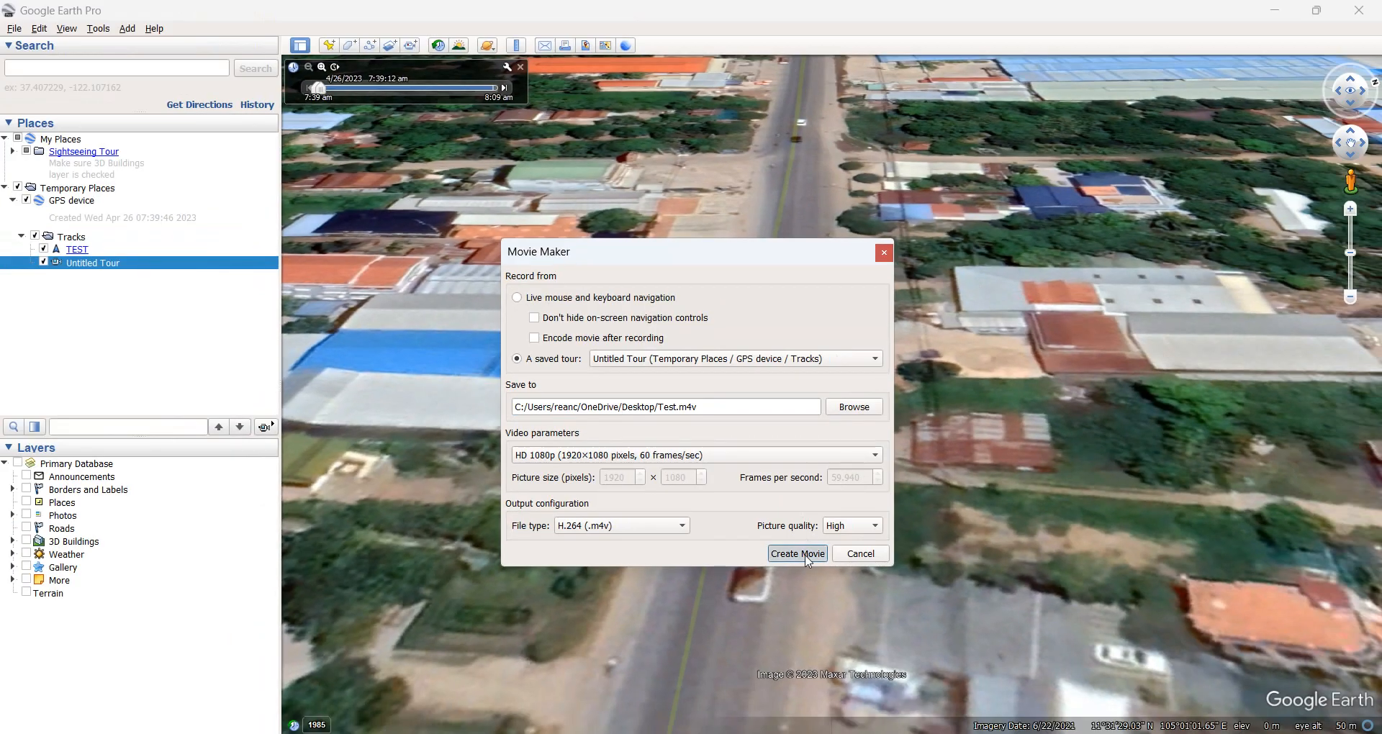
{"action": "left_click", "coordinate": [814, 559]}
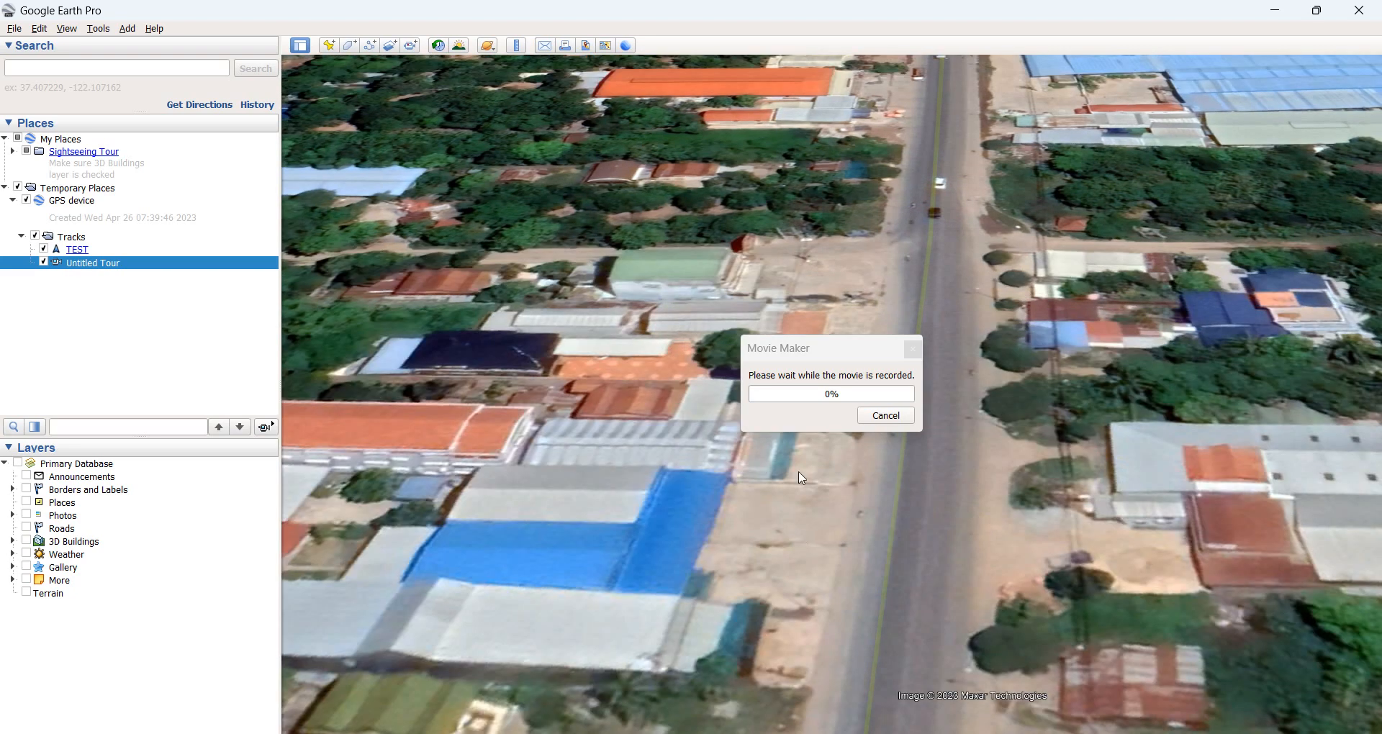
Move the movie recording progress window away from the track while the movie is being recorded
{"action": "left_click", "coordinate": [793, 351]}
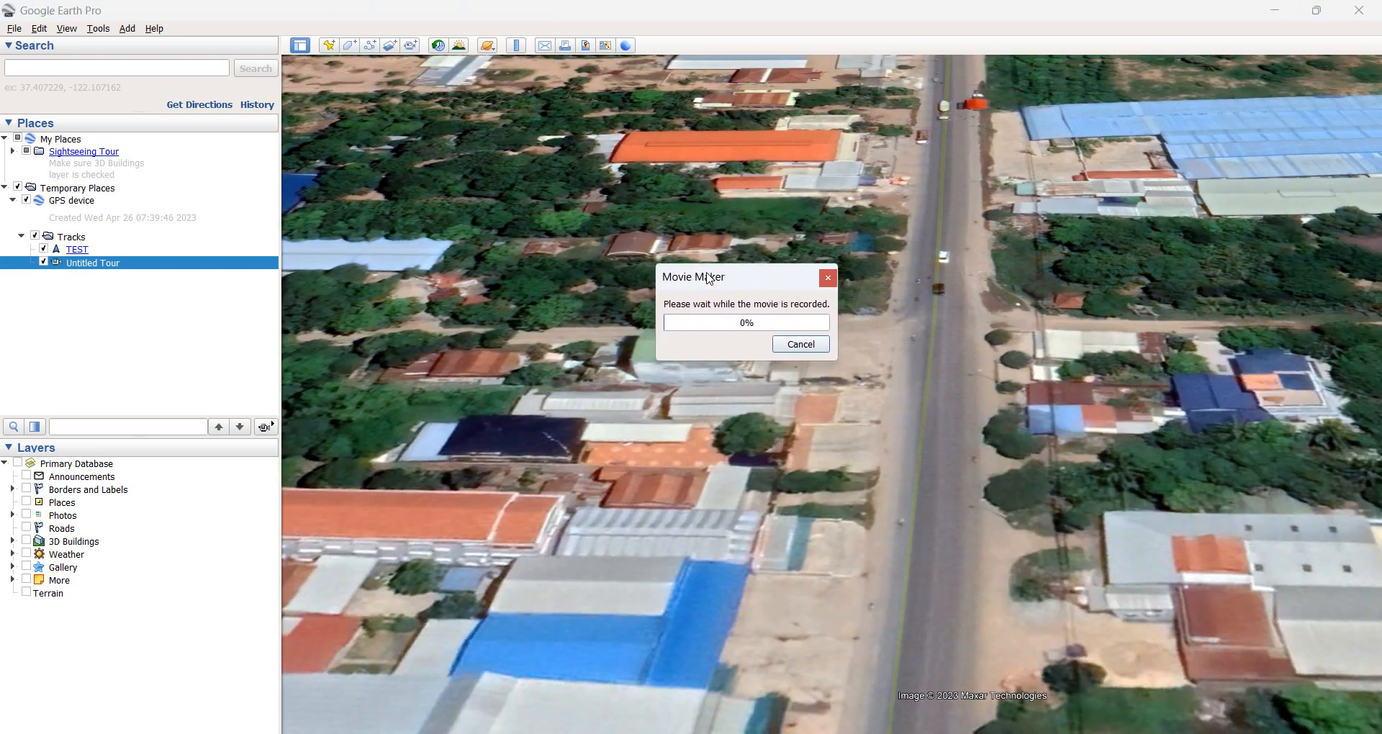
{"action": "left_click_drag", "start_coordinate": [709, 278], "coordinate": [706, 274]}
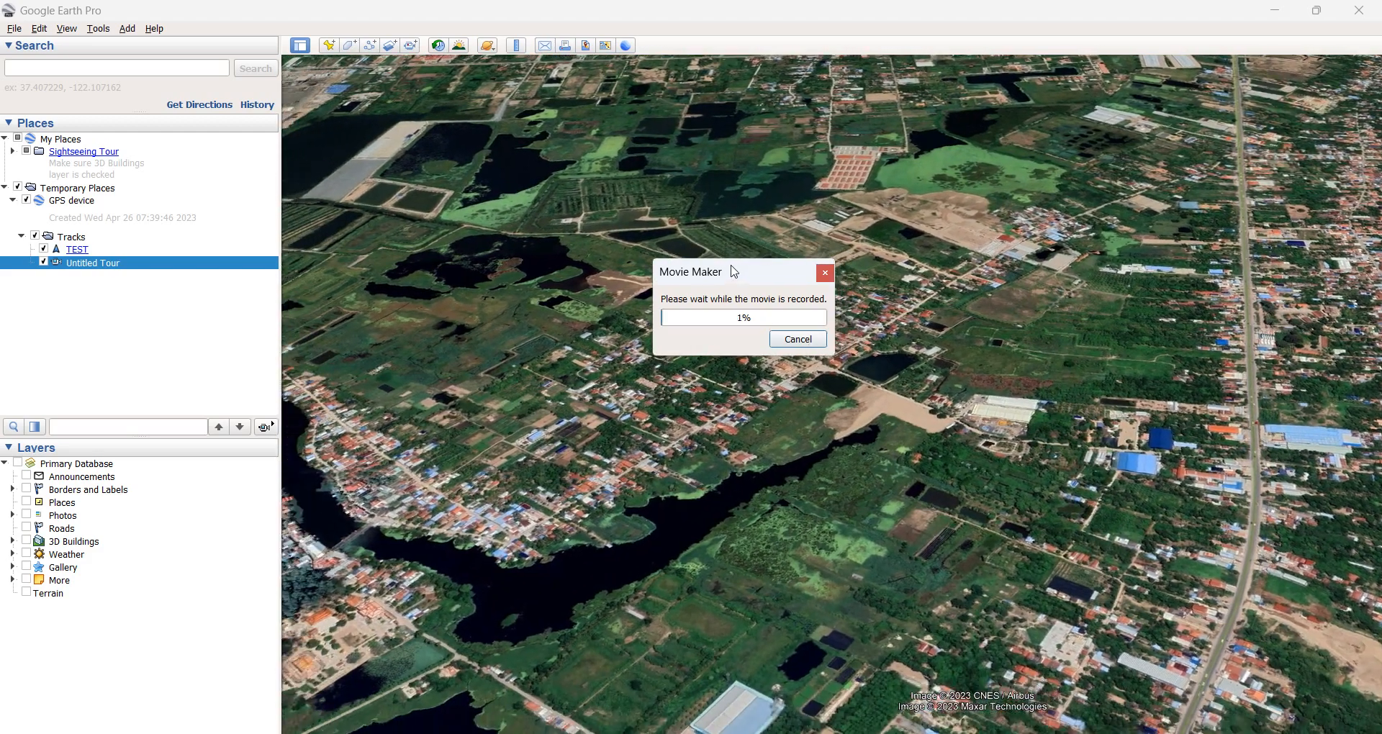
{"action": "left_click_drag", "start_coordinate": [733, 271], "coordinate": [718, 307]}
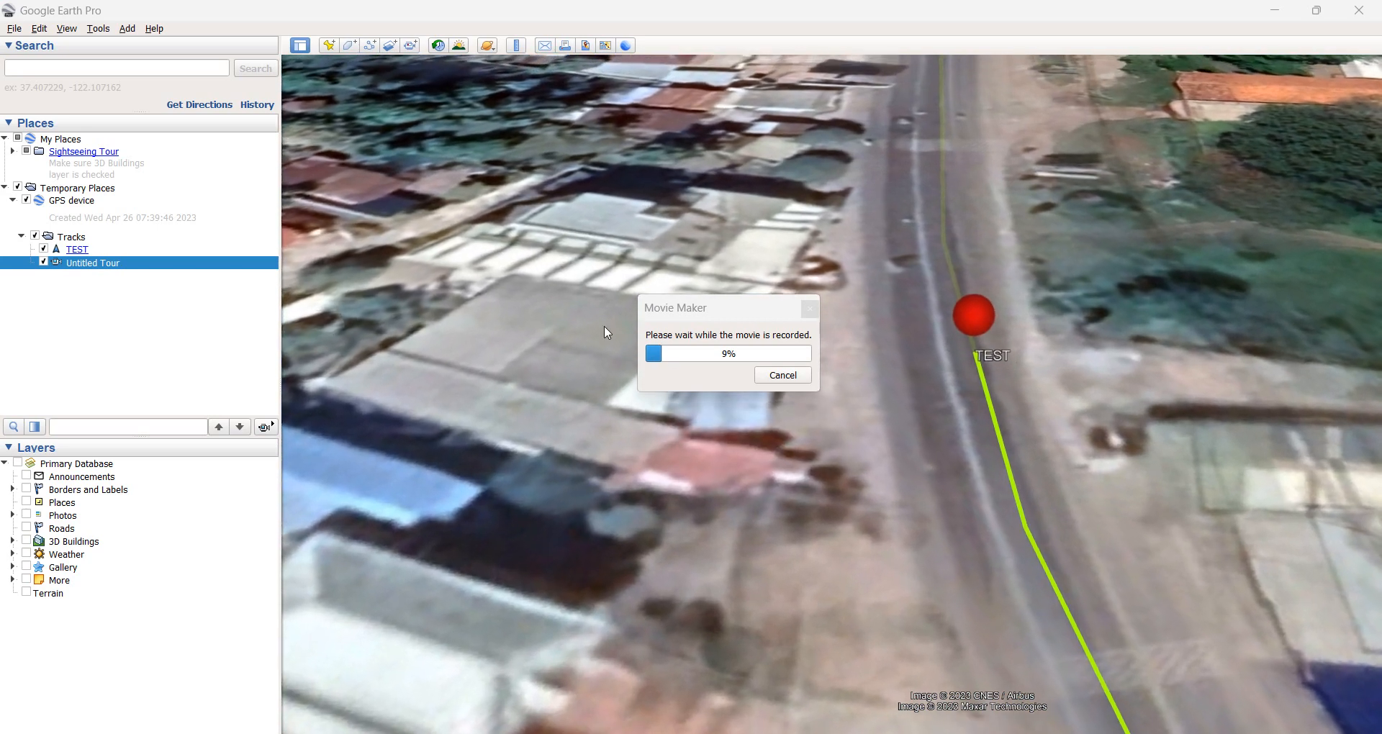
{"action": "left_click_drag", "start_coordinate": [701, 313], "coordinate": [513, 259]}
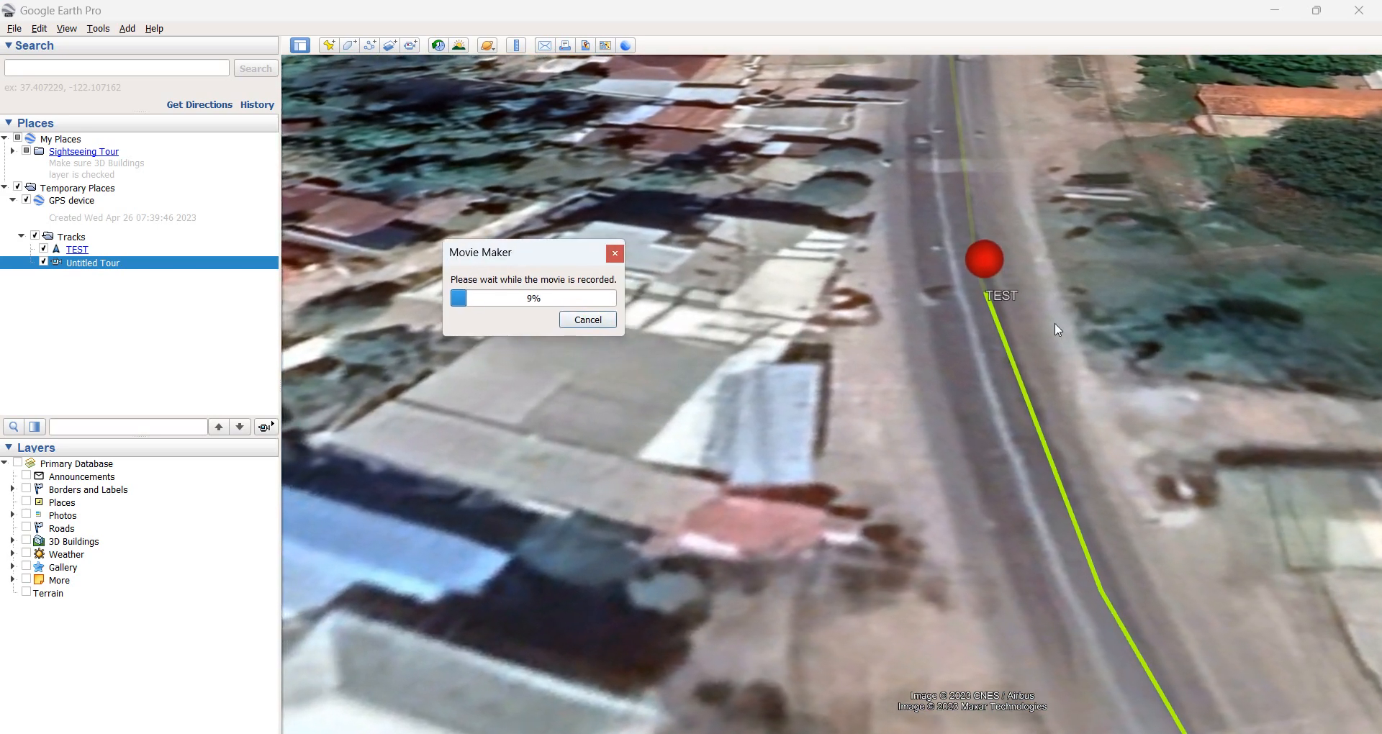